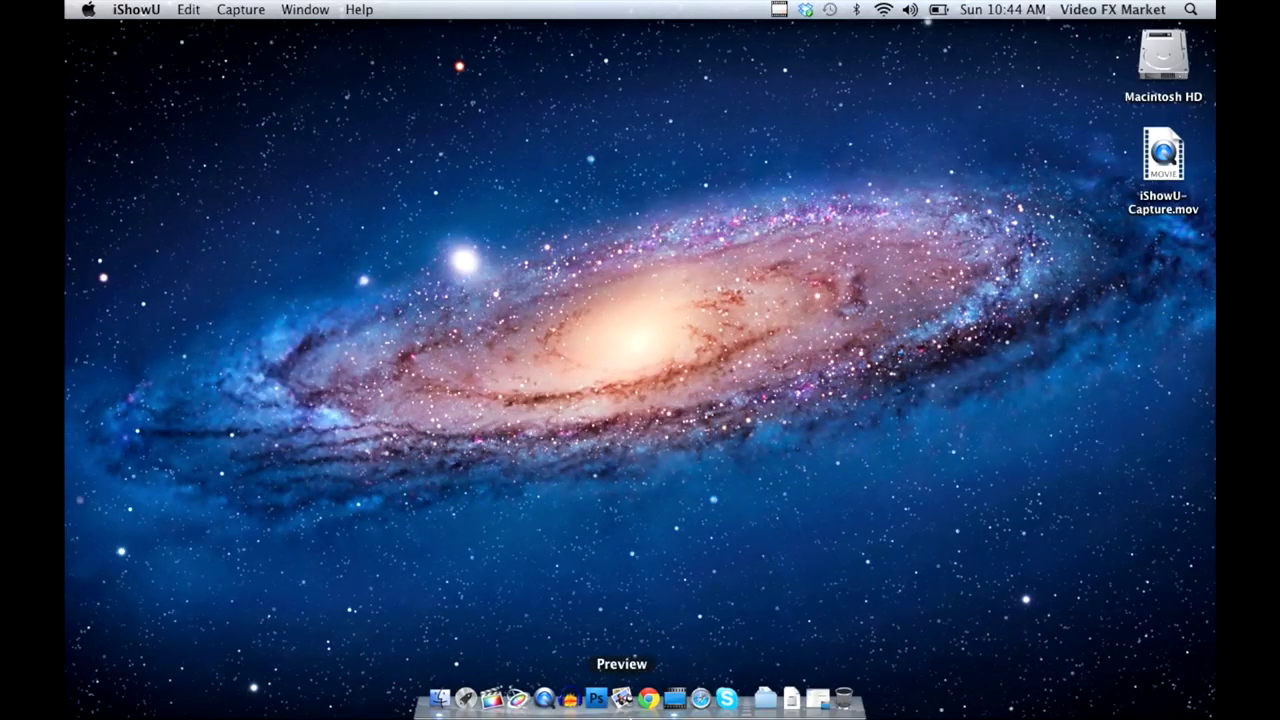
Launch Motion and open a blank Motion Project at Broadcast HD 1080, 29.97 fps, 10 seconds.
click(519, 700)
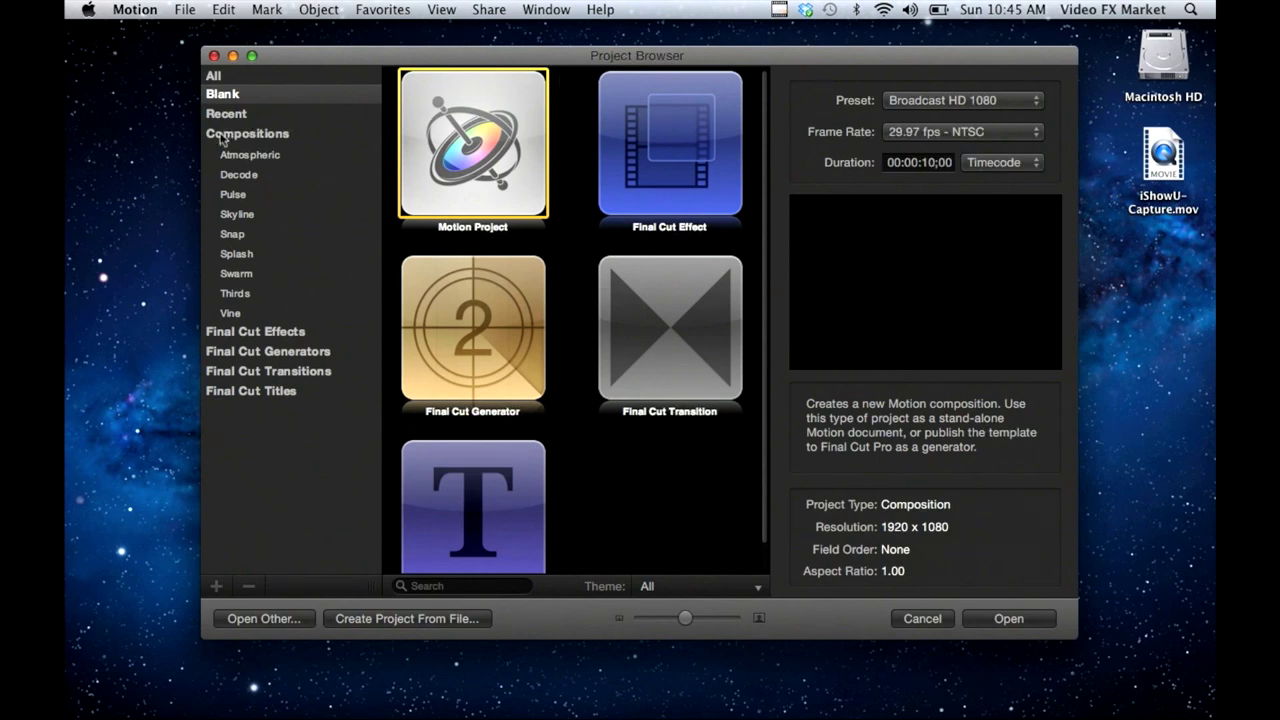
click(252, 155)
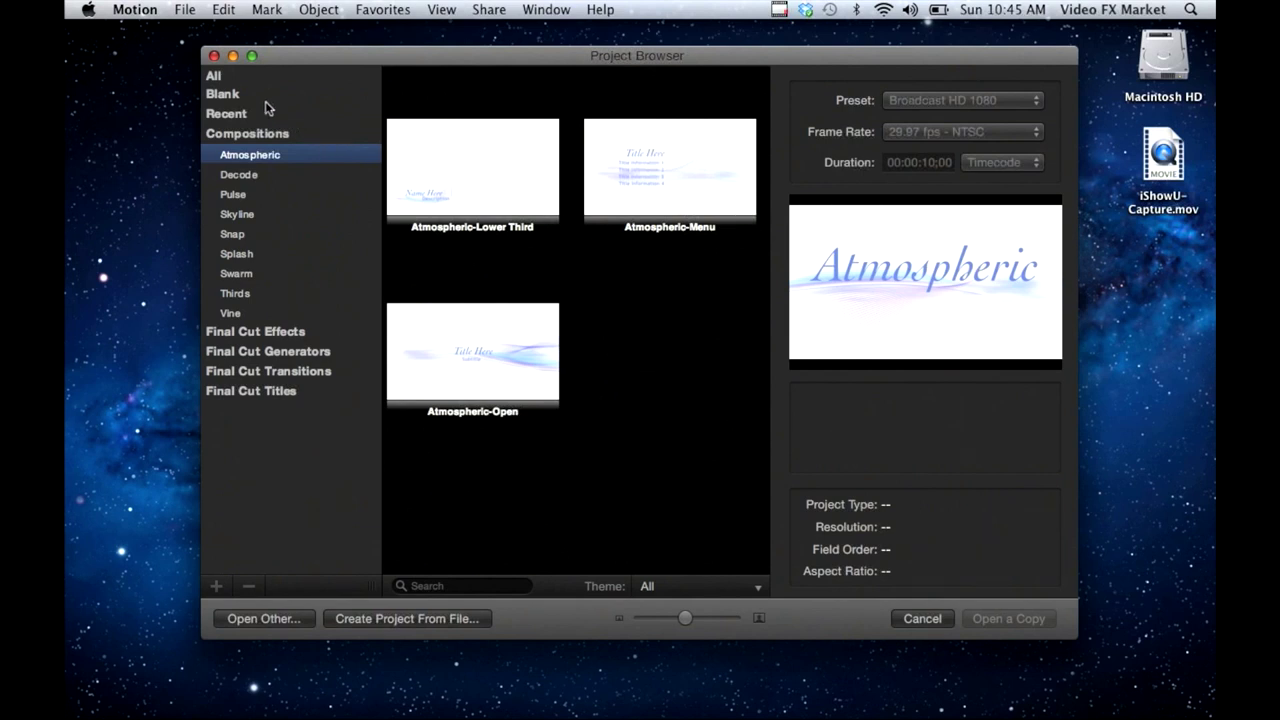
click(225, 97)
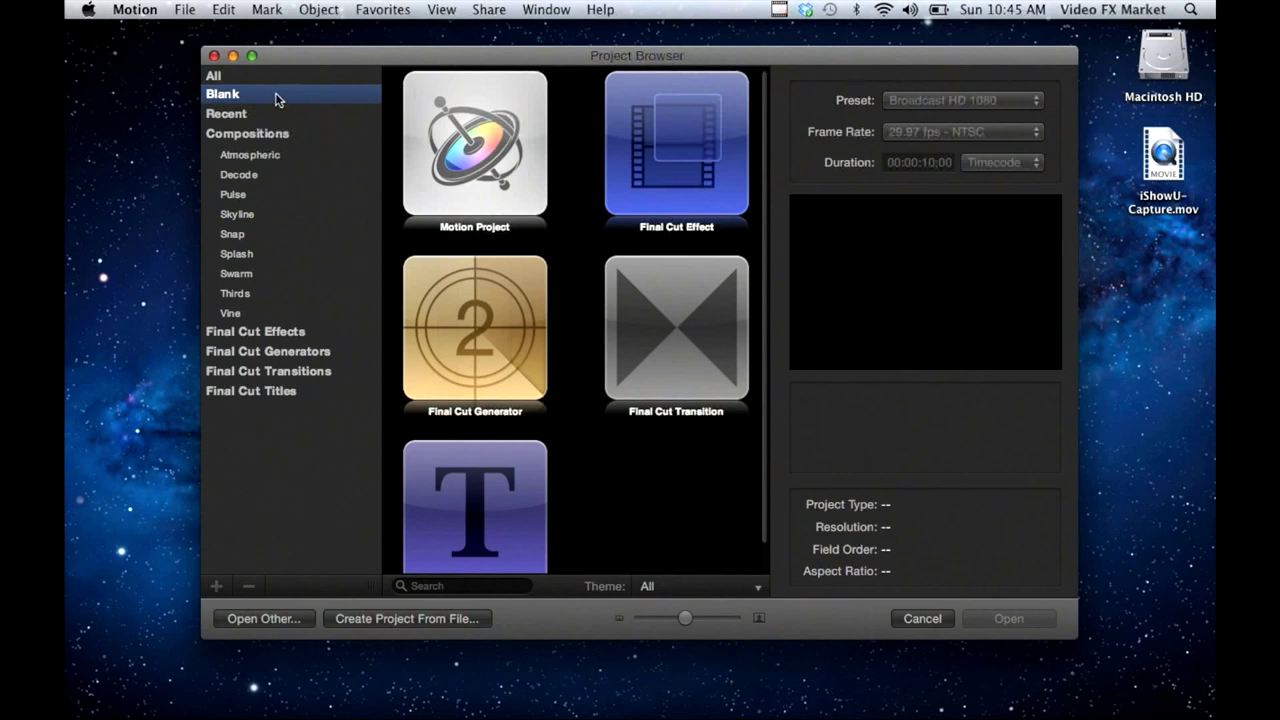
click(498, 176)
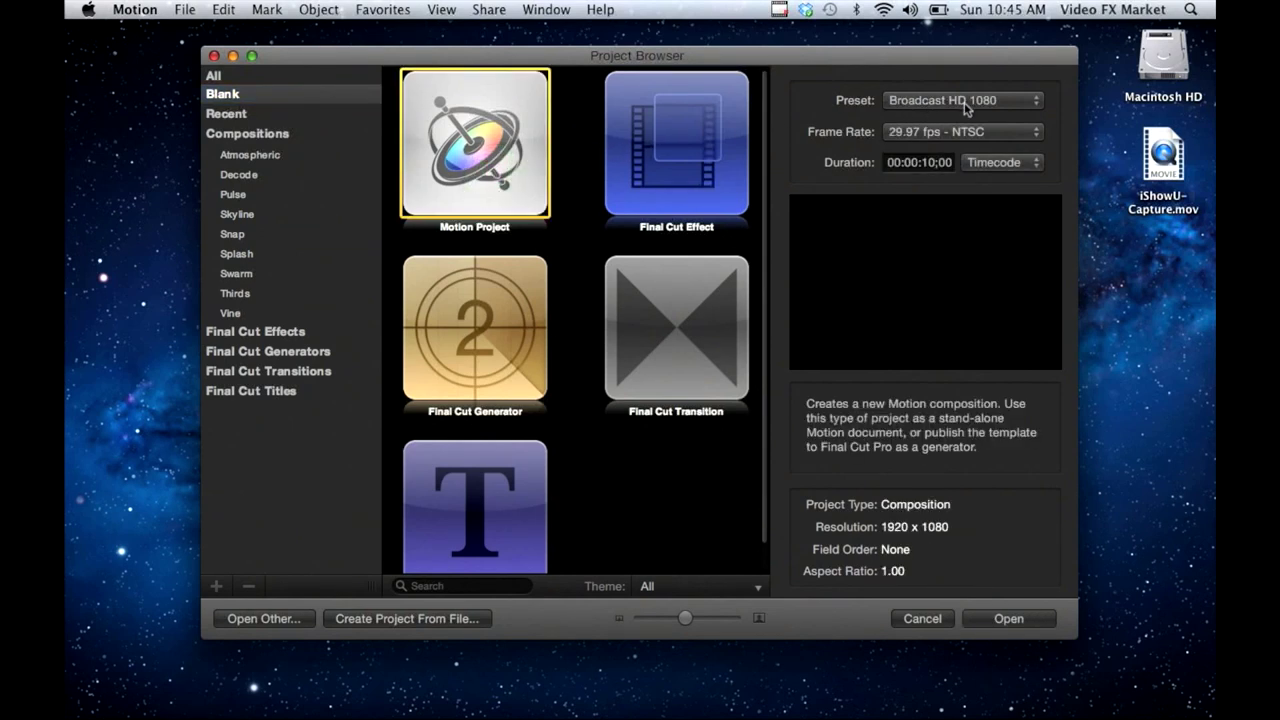
click(1015, 616)
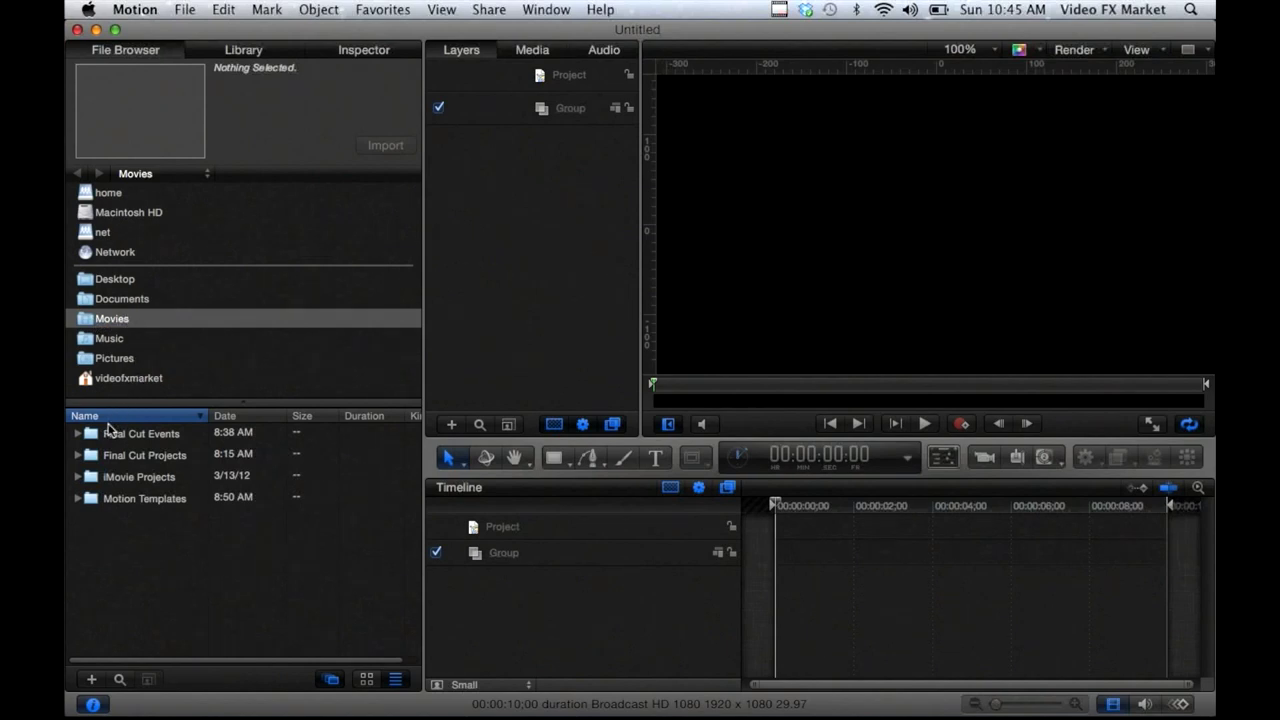
In Motion Templates > Compositions > Thirds, add a folder named 2012-4-1BasicMotionThird.
double_click(140, 499)
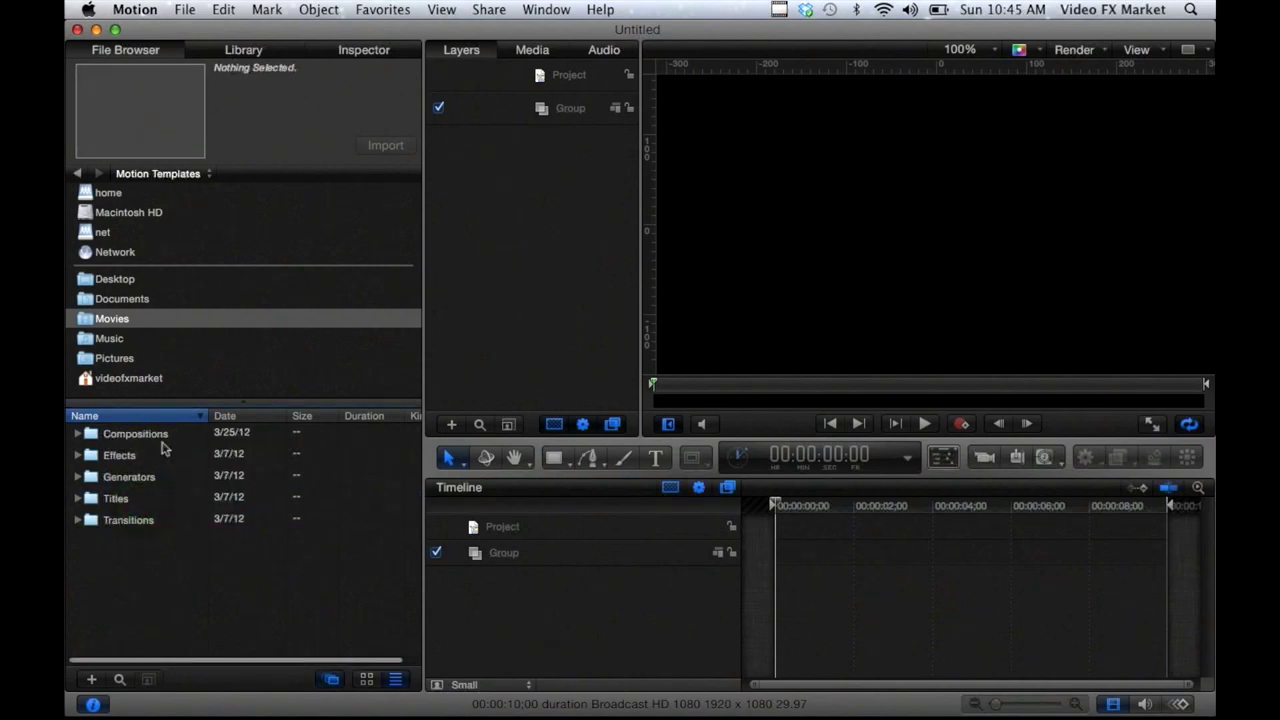
double_click(118, 436)
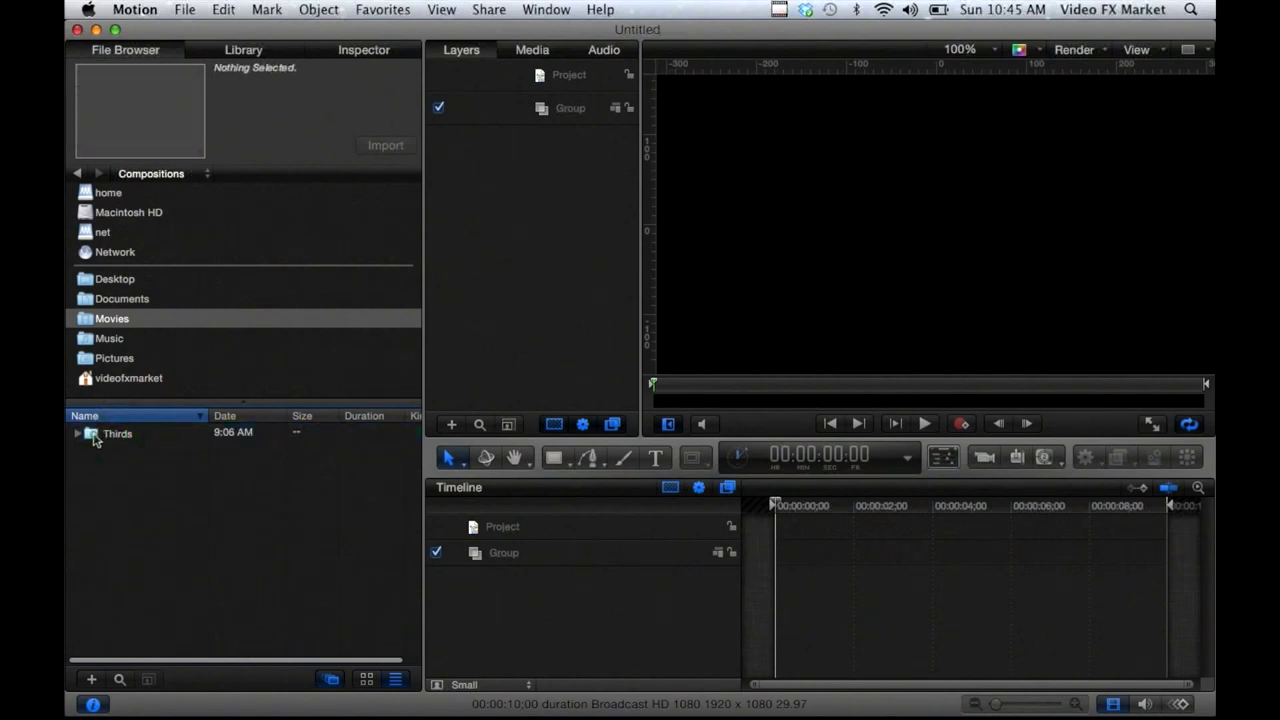
double_click(95, 436)
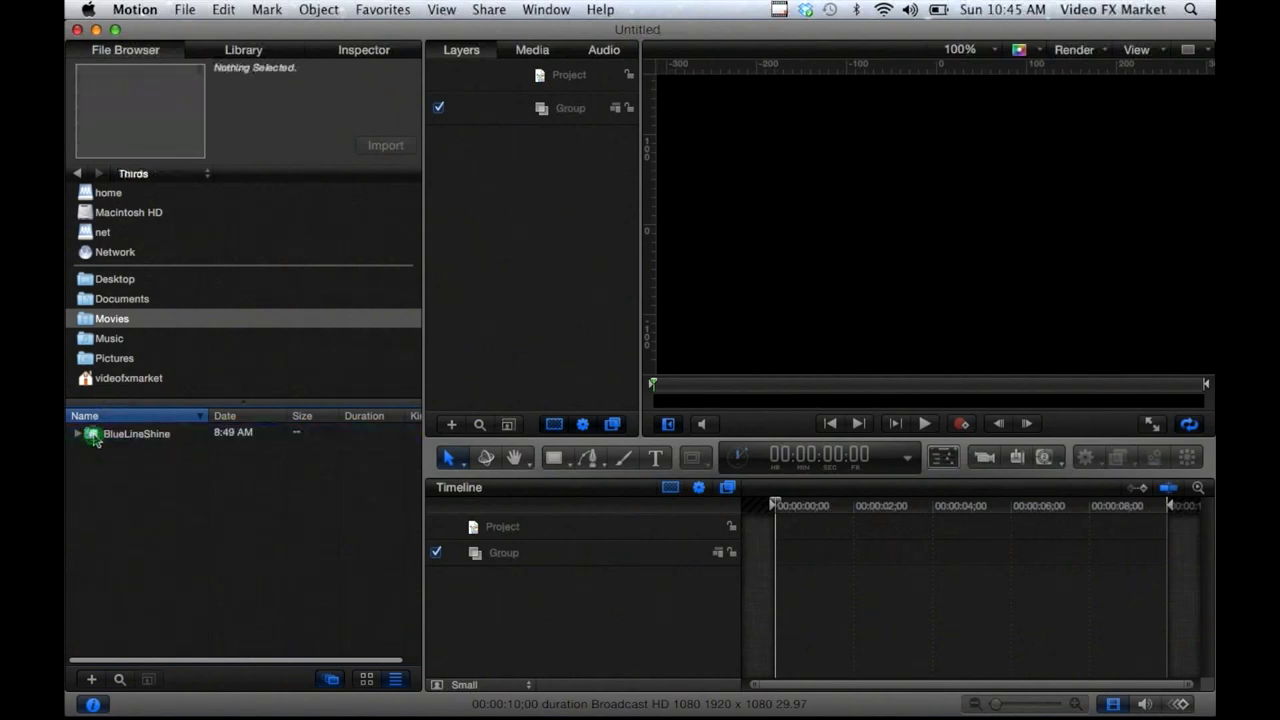
click(91, 680)
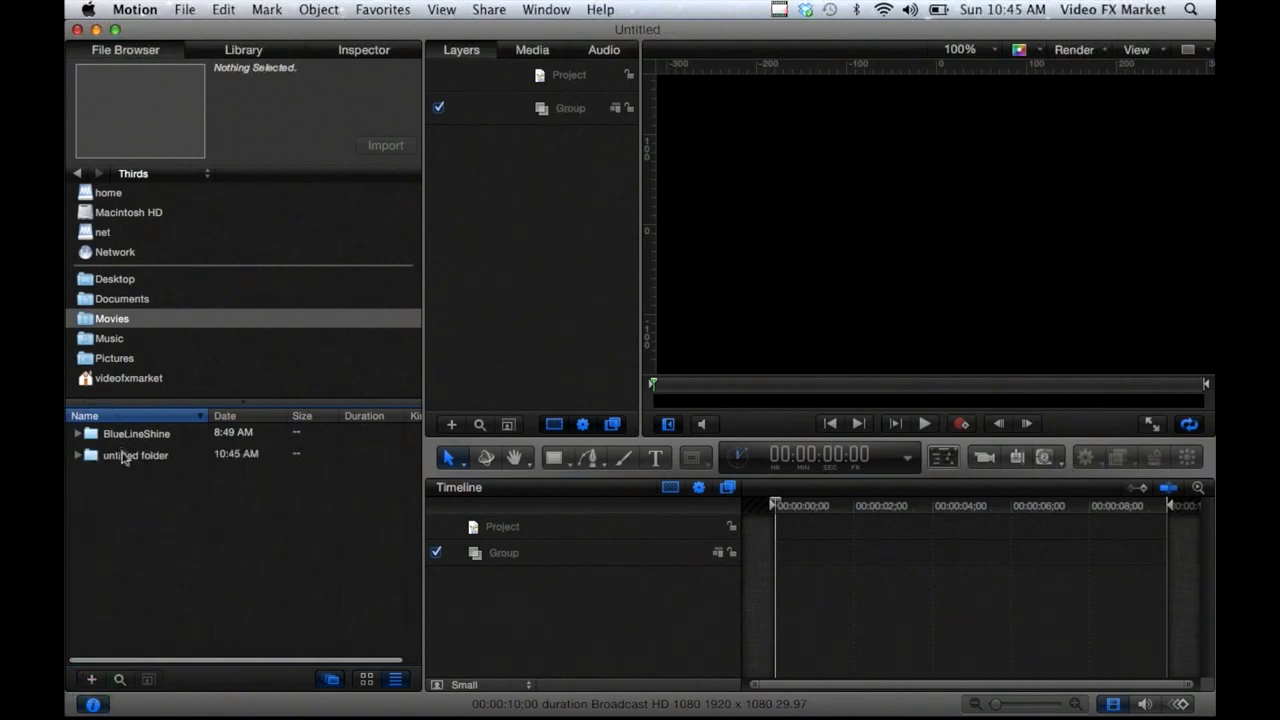
click(124, 456)
click(124, 458)
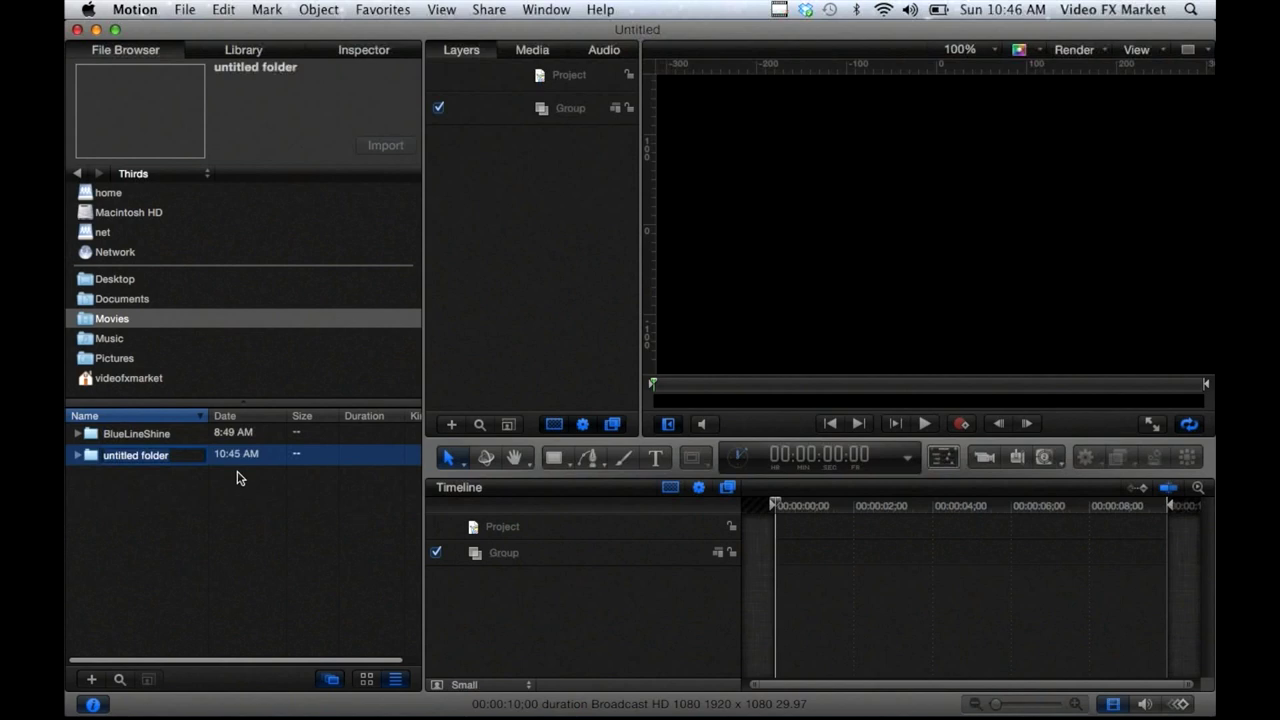
text(2012-4-1…tio)
text(n)
text(Third)
key(Return)
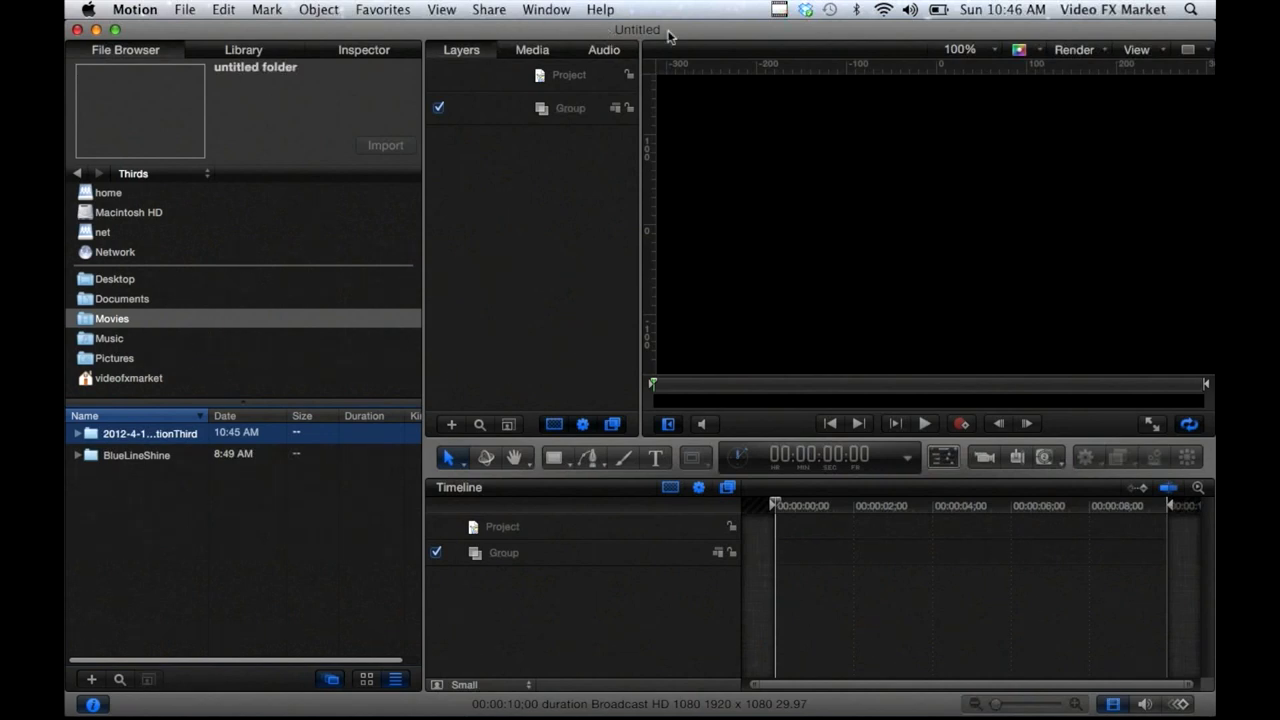
Use Save As to browse to Movies > Motion Templates > Compositions > Thirds > 2012-4-1BasicMotionThird.
click(185, 10)
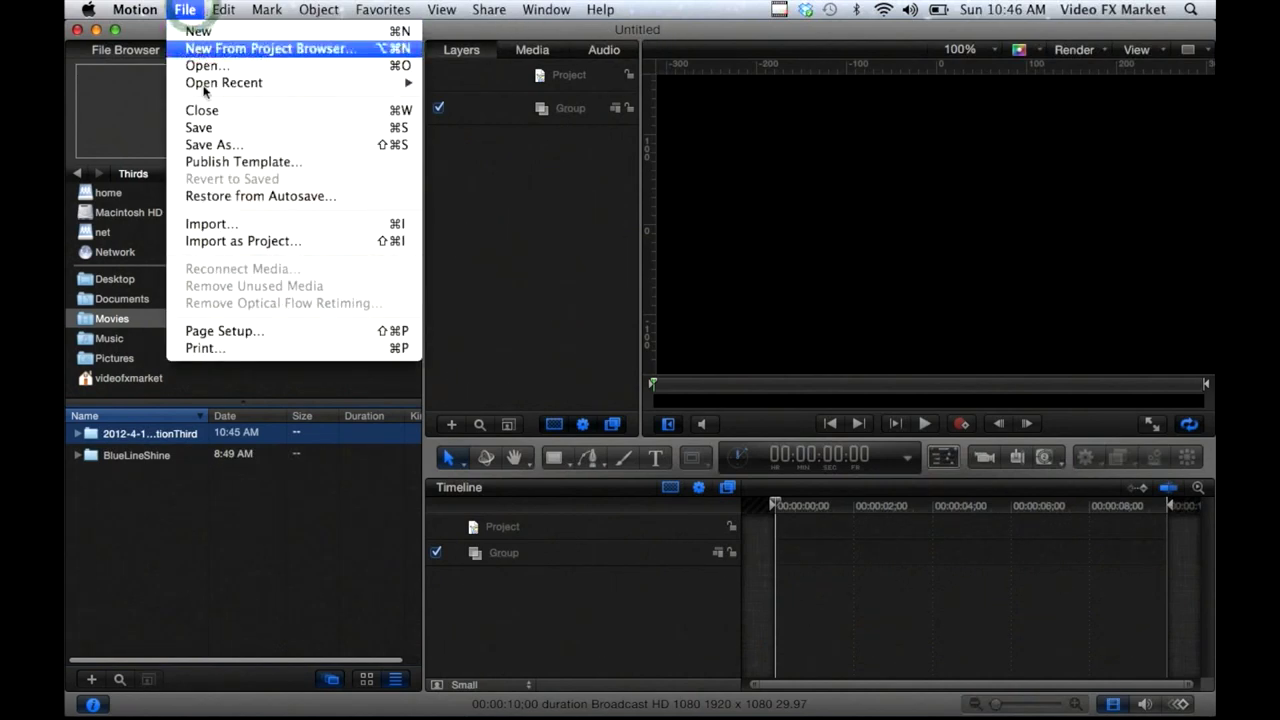
click(226, 148)
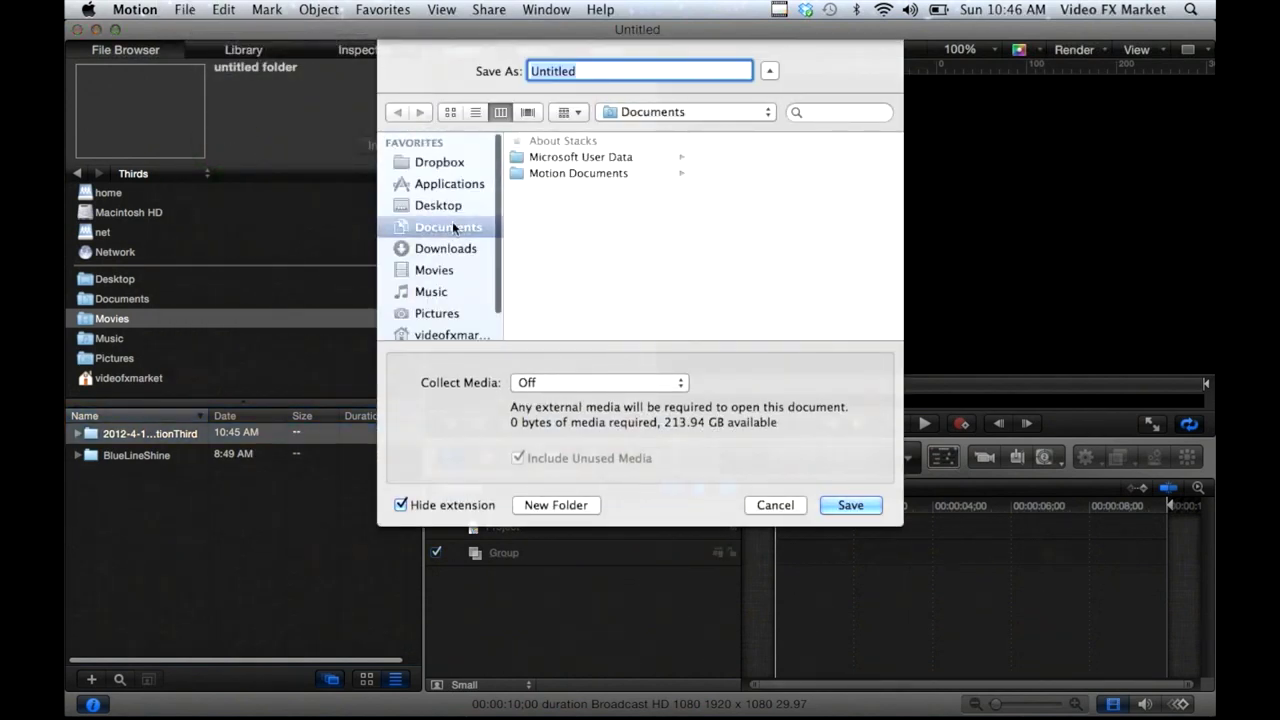
scroll(452, 221, down, 1)
click(440, 263)
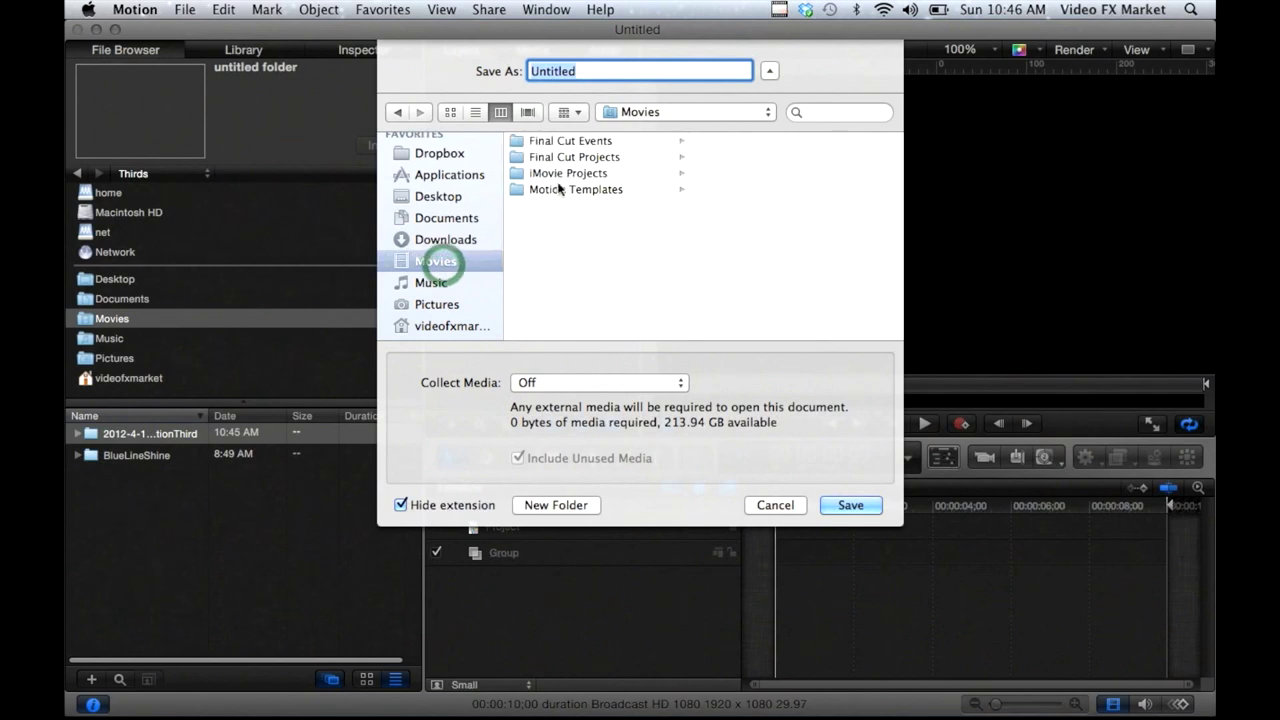
click(571, 190)
click(740, 141)
click(750, 142)
click(770, 137)
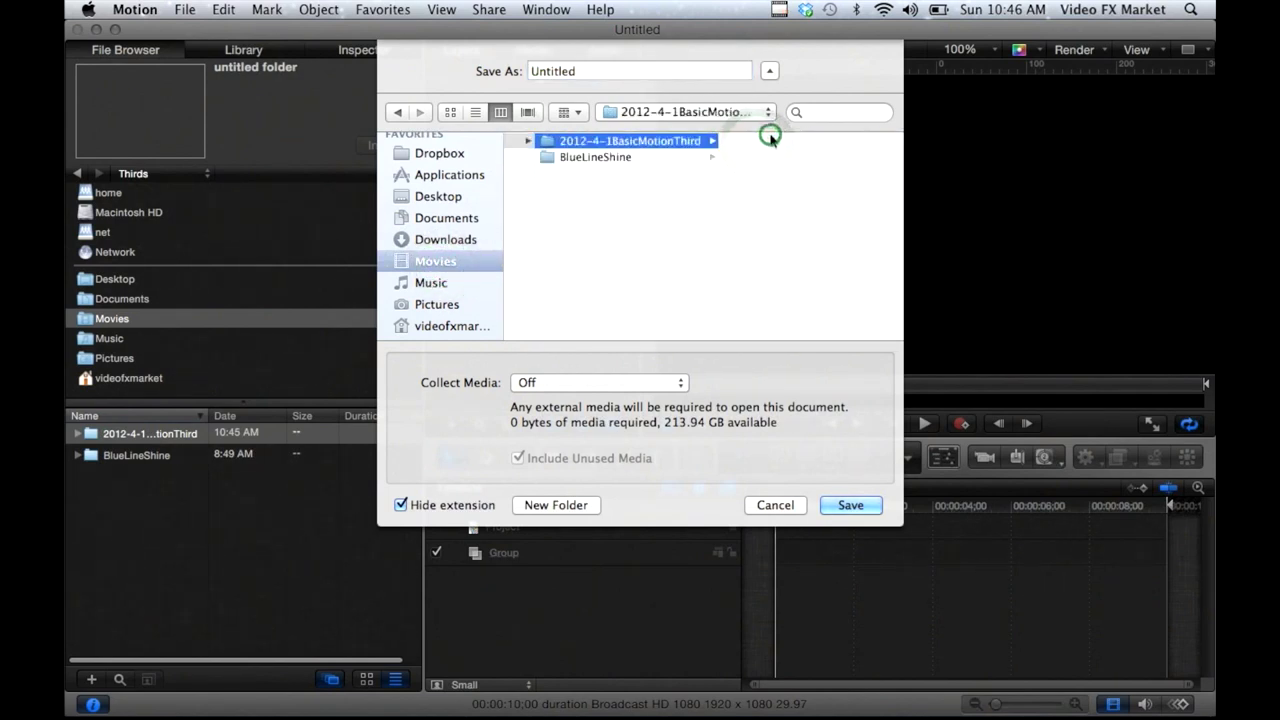
Name the project 2012-4-1BasicMotionThird, correct the capitalisation typo, and save it.
double_click(593, 71)
text(2012)
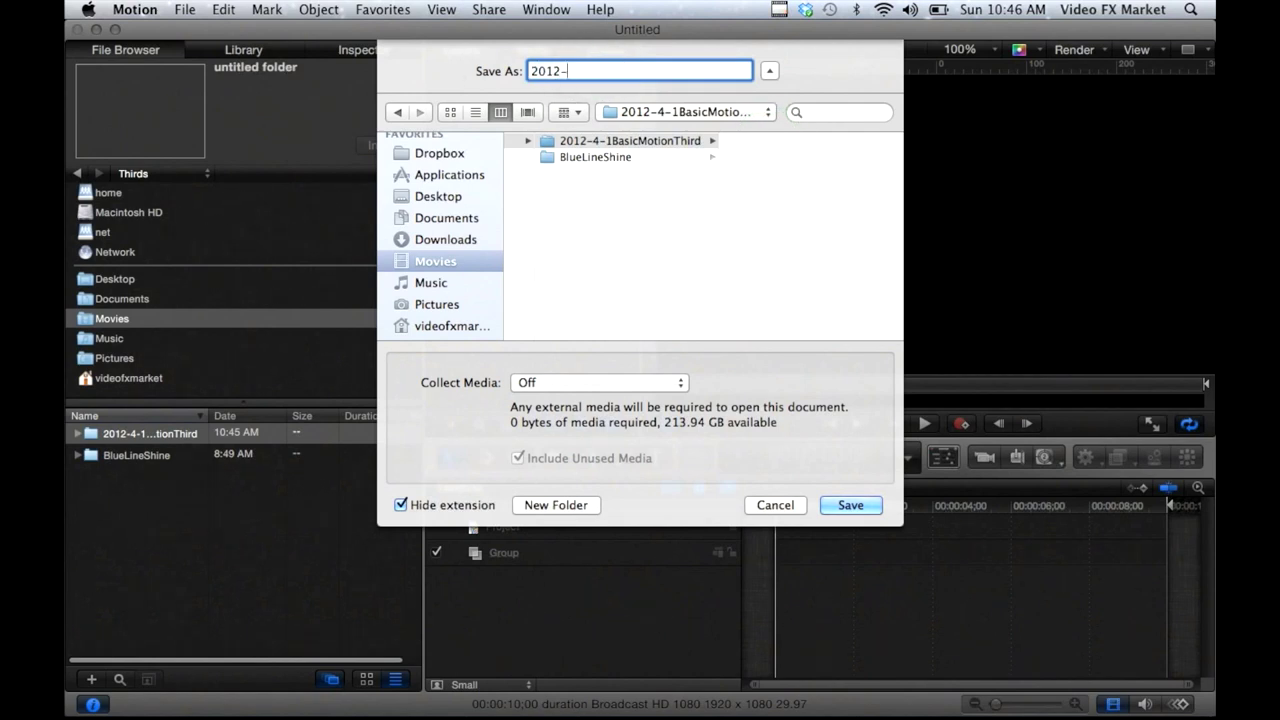
text(-4-1BasicMotionTHird)
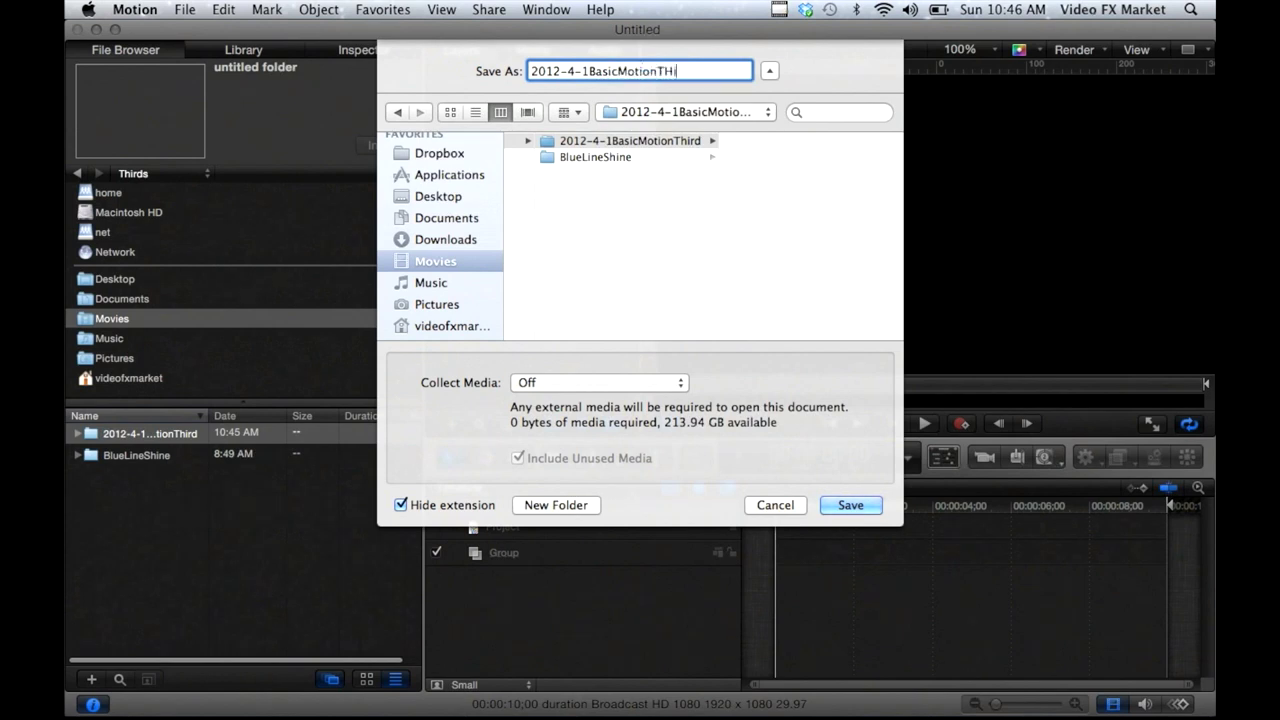
click(678, 71)
key(BackSpace)
key(Return)
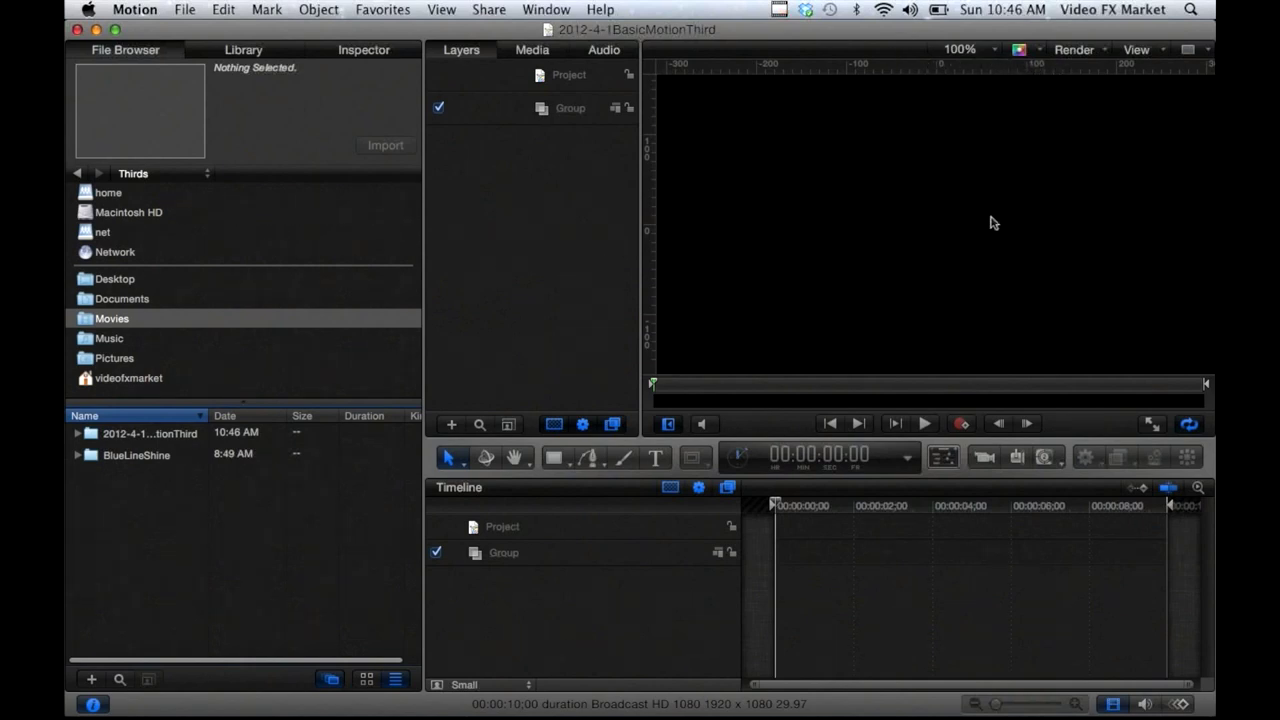
Toggle the canvas grid on and back off, and turn off the rulers.
click(1142, 52)
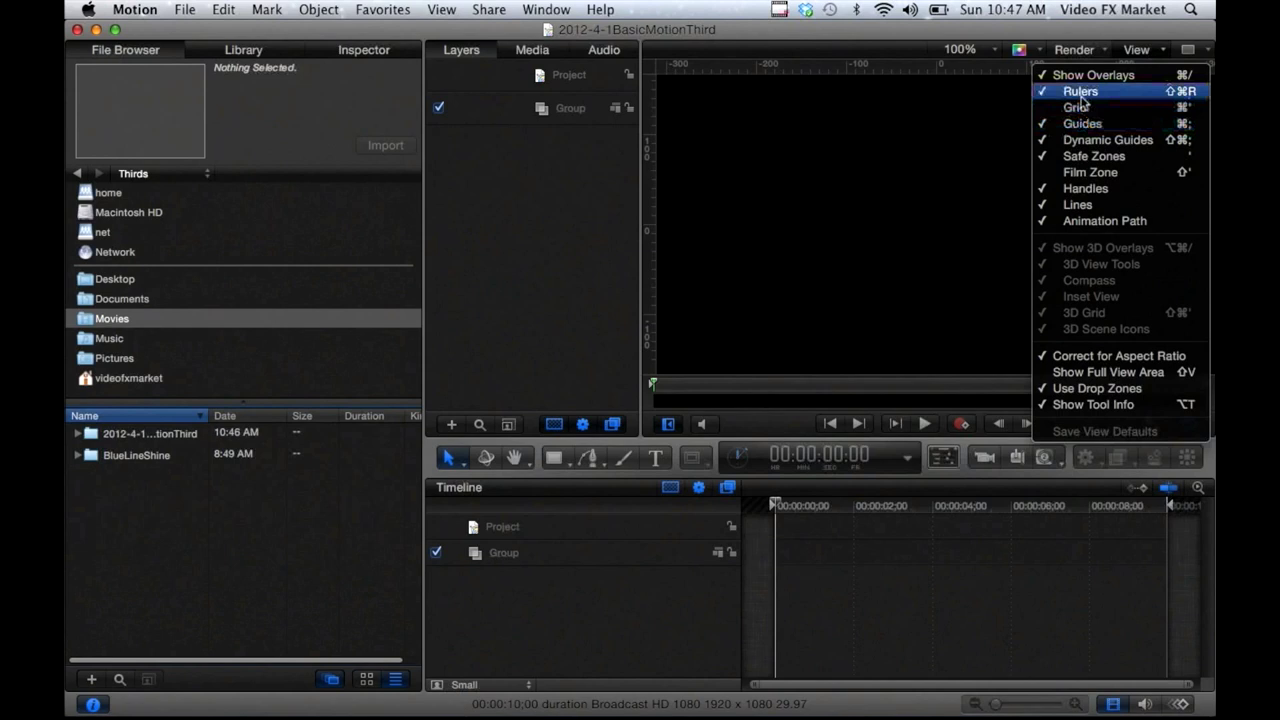
click(1062, 107)
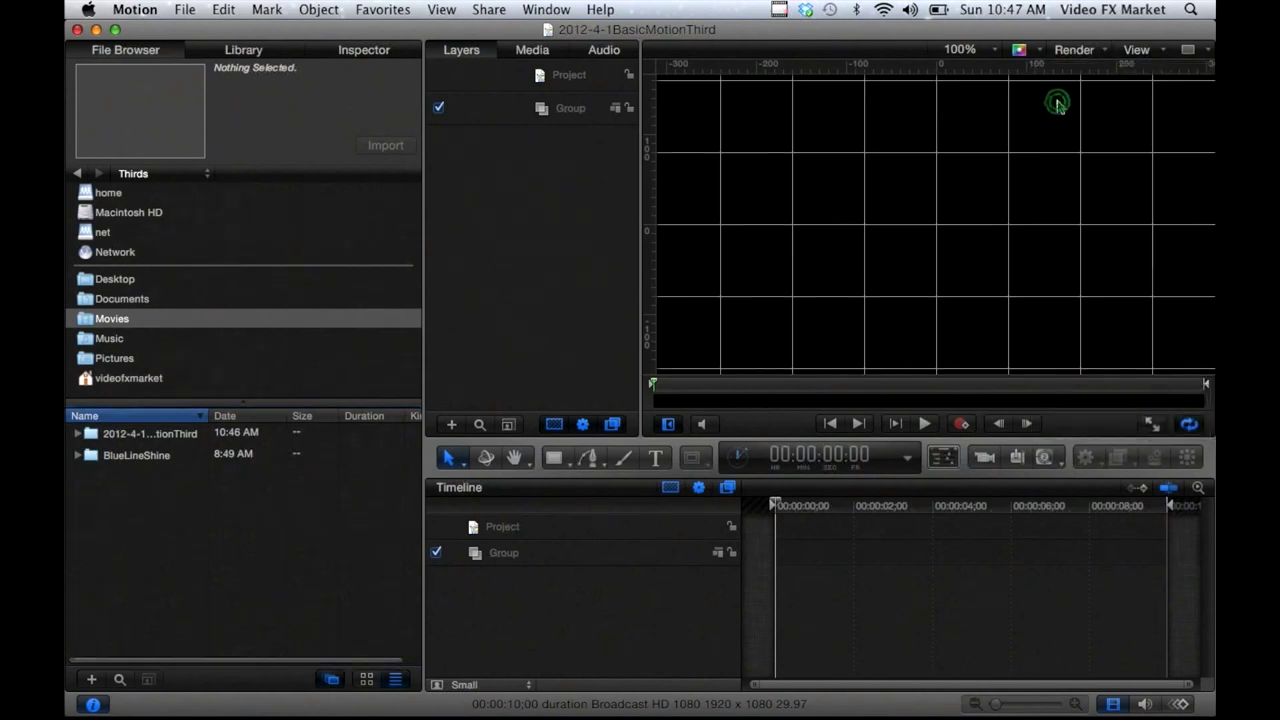
click(1138, 50)
click(1123, 107)
click(1136, 50)
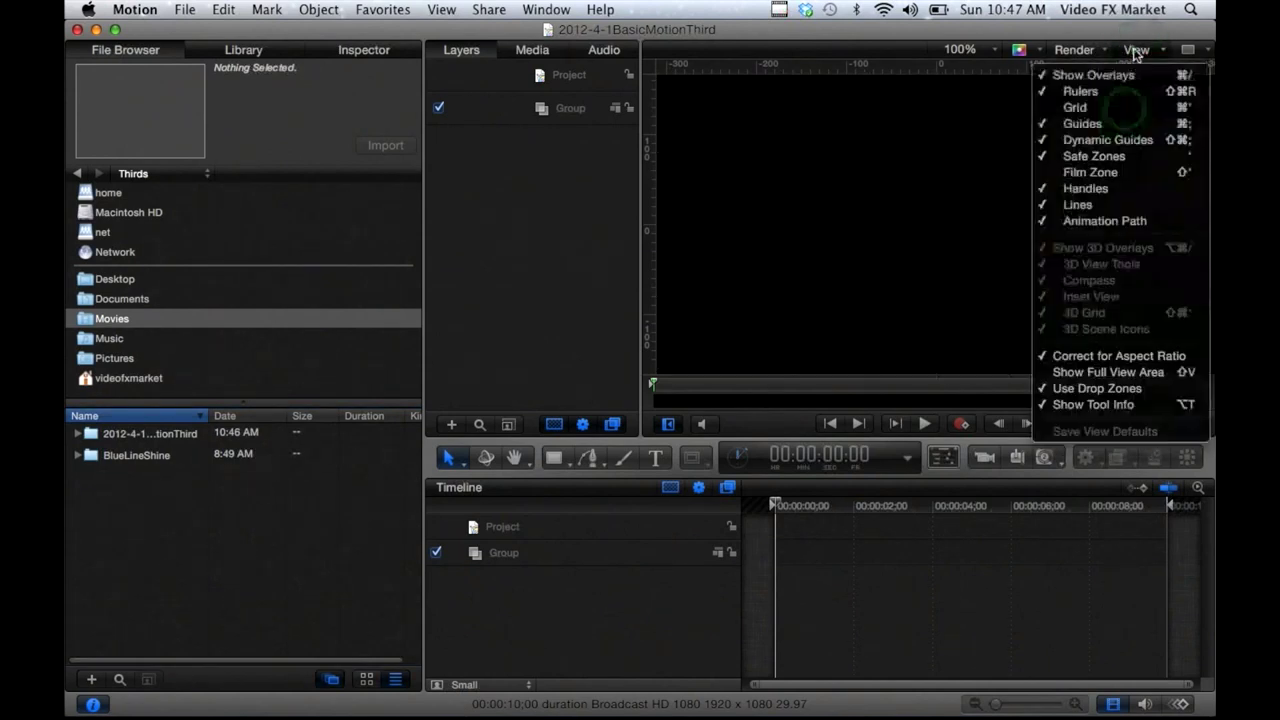
click(1122, 93)
click(884, 181)
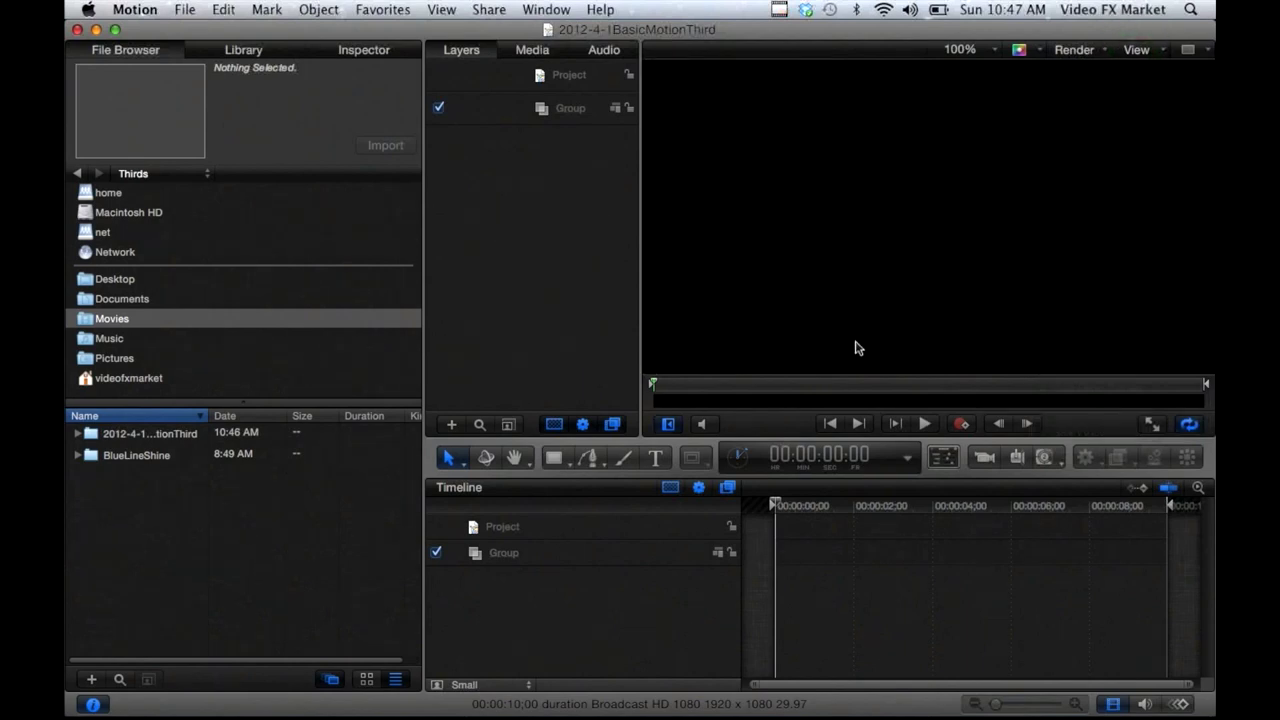
Fit the whole frame in the canvas and zoom out to 20%.
key(shift+z)
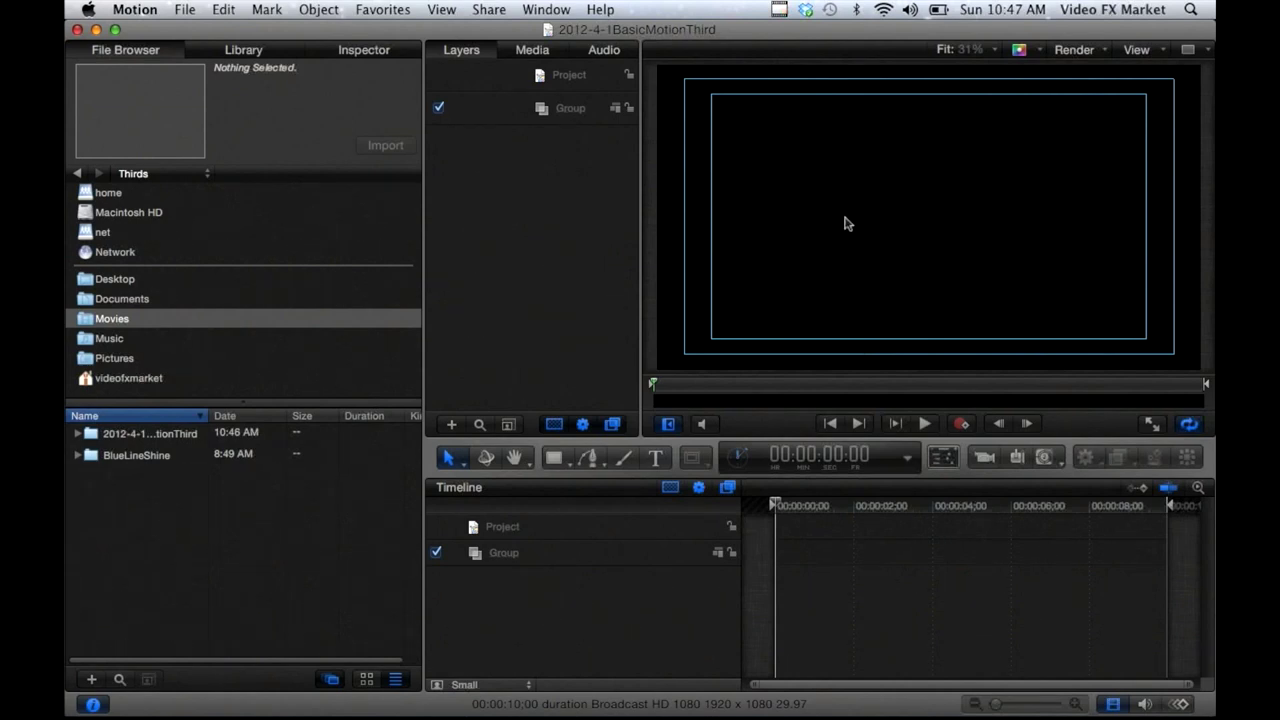
key(super+equal)
key(super+minus)
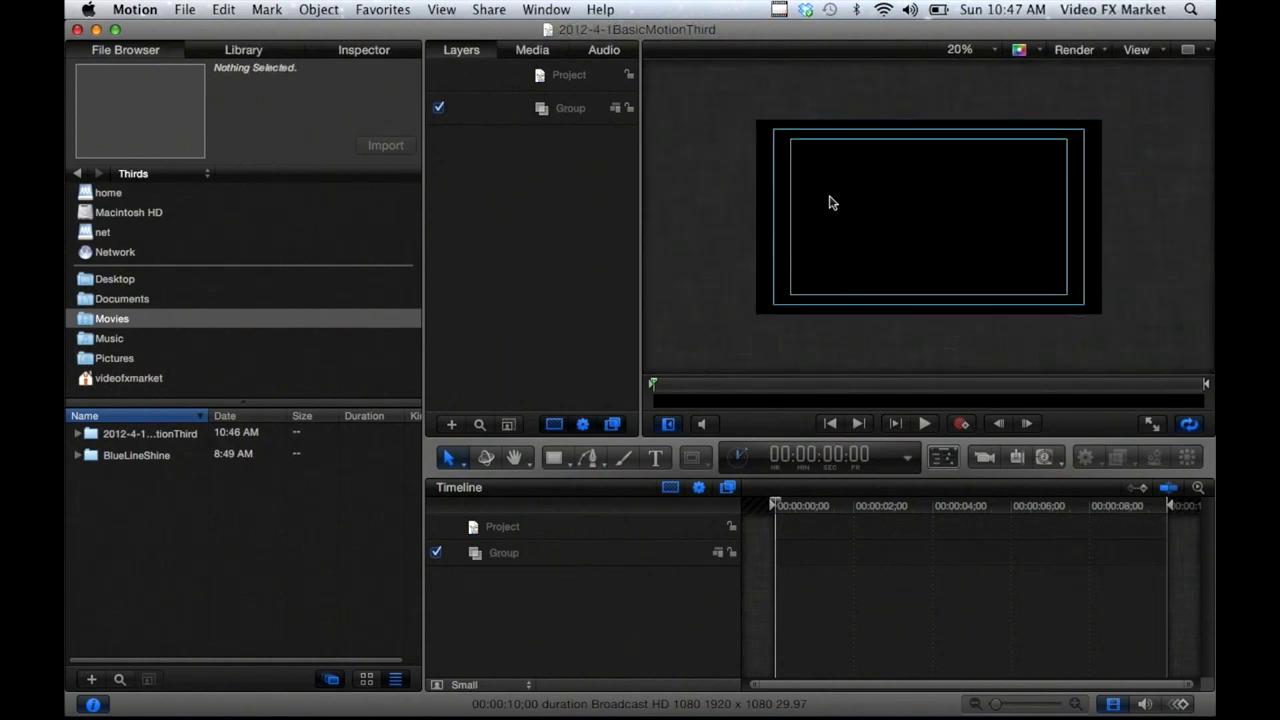
Create a text layer at the frame's lower left and type the person's full name.
click(657, 458)
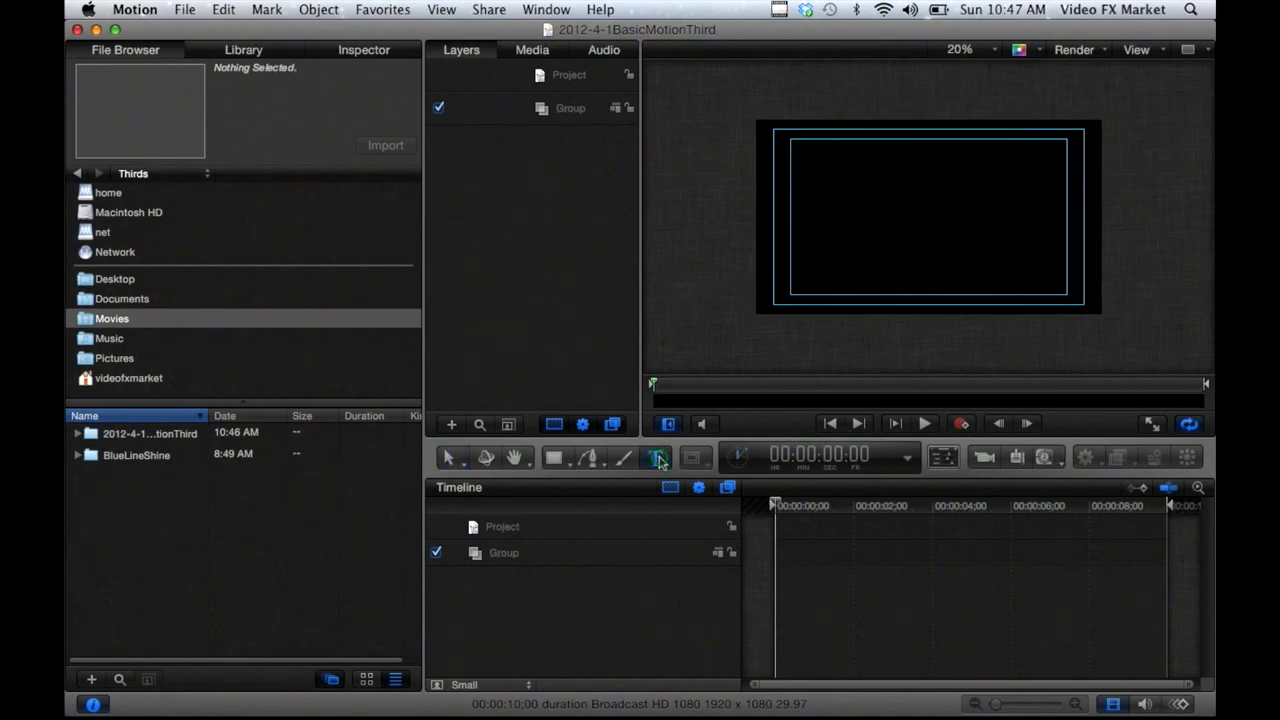
click(795, 288)
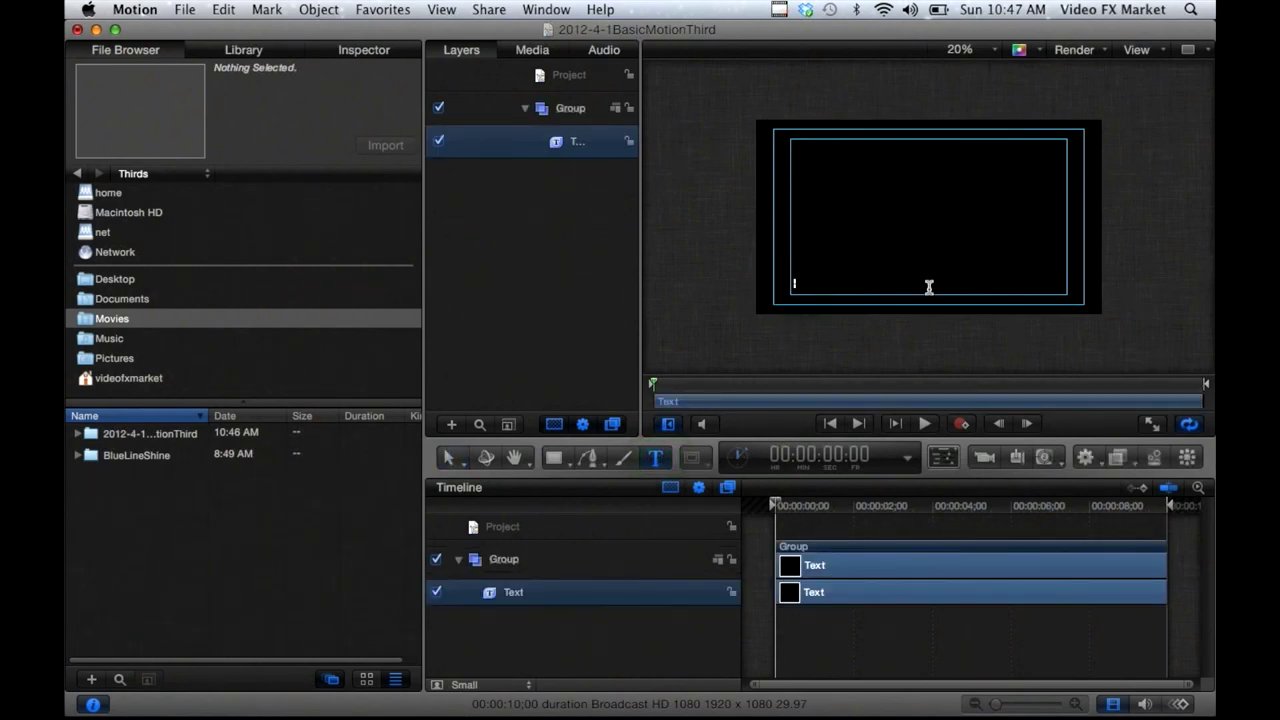
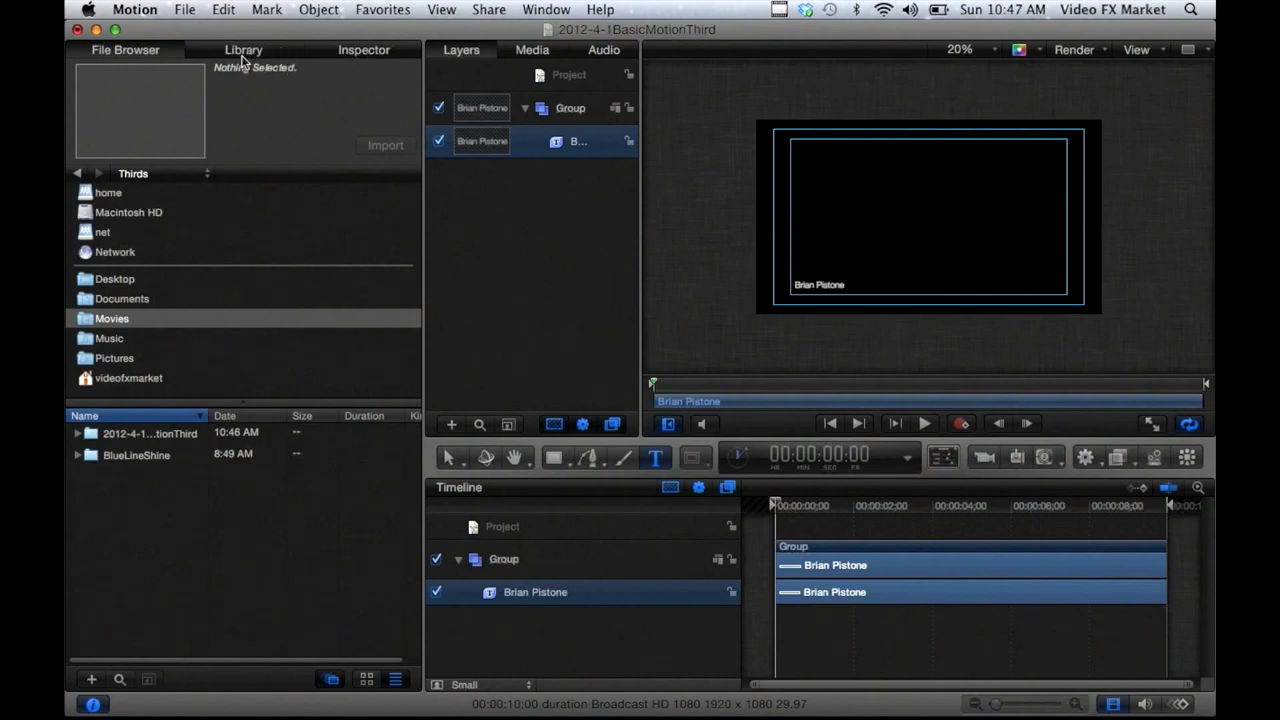
Raise the title's font size from 48 to 76 in the Text Format settings.
click(380, 52)
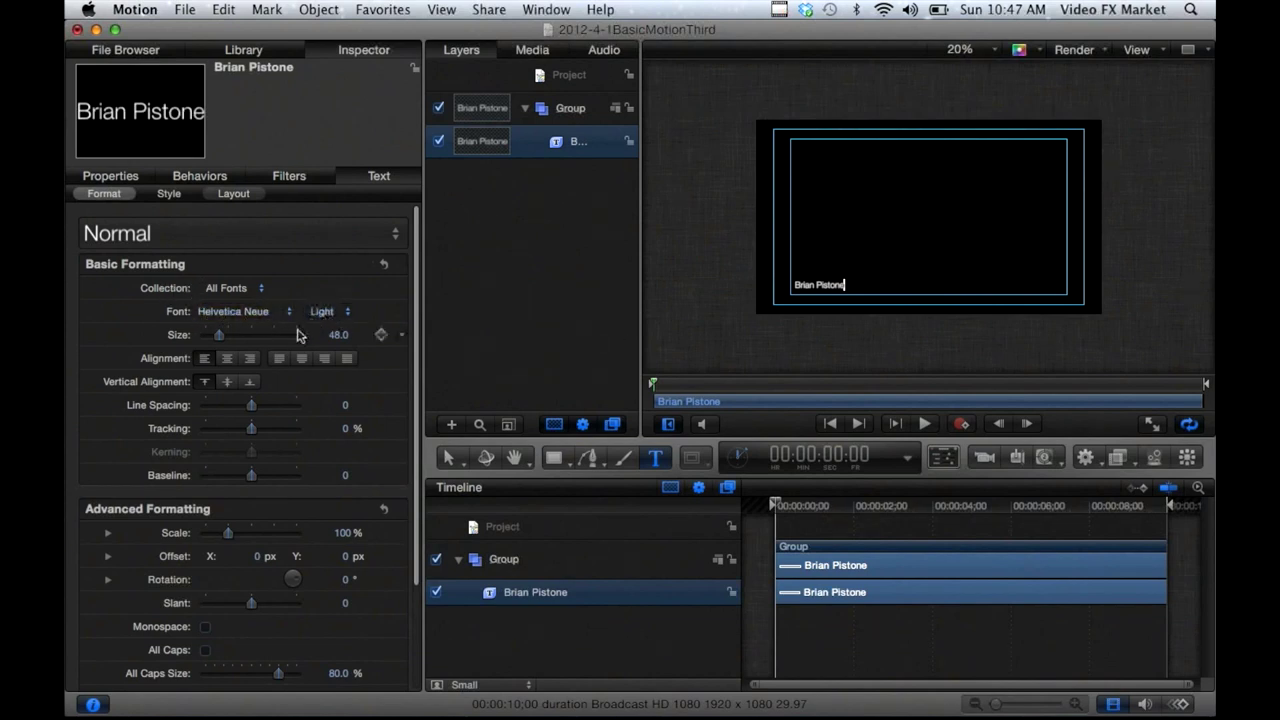
drag(221, 337, 230, 337)
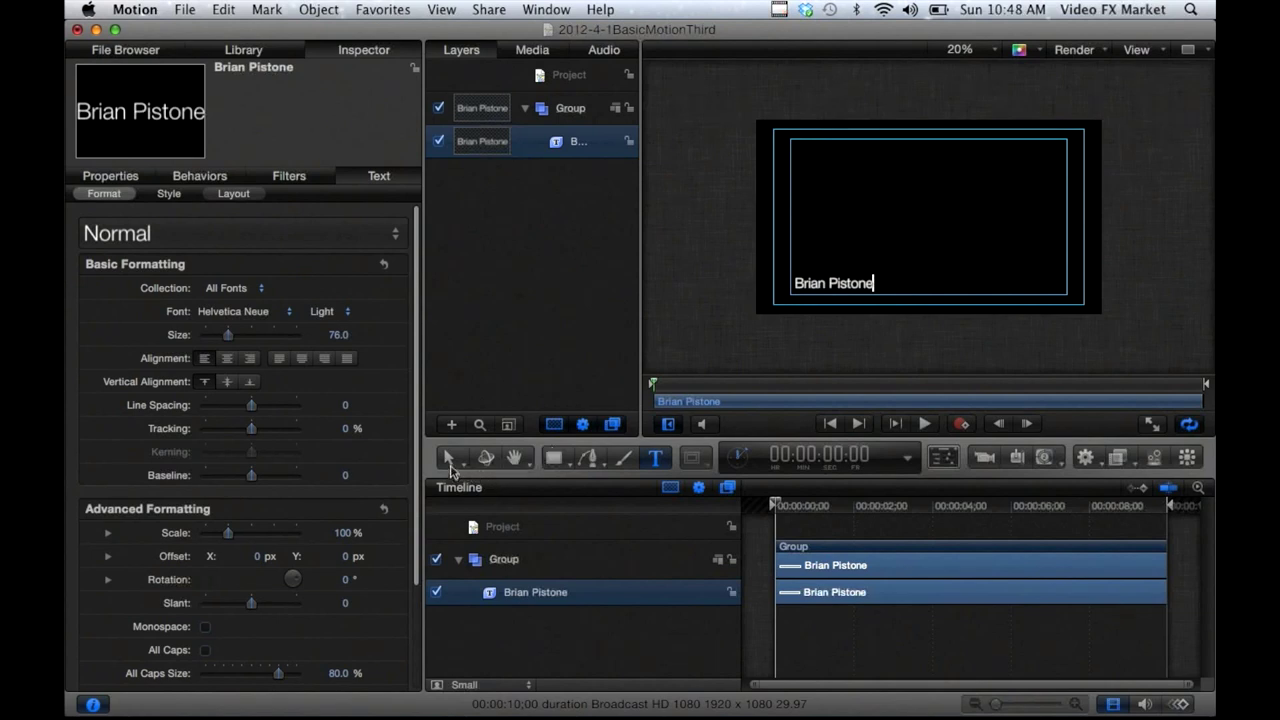
click(449, 458)
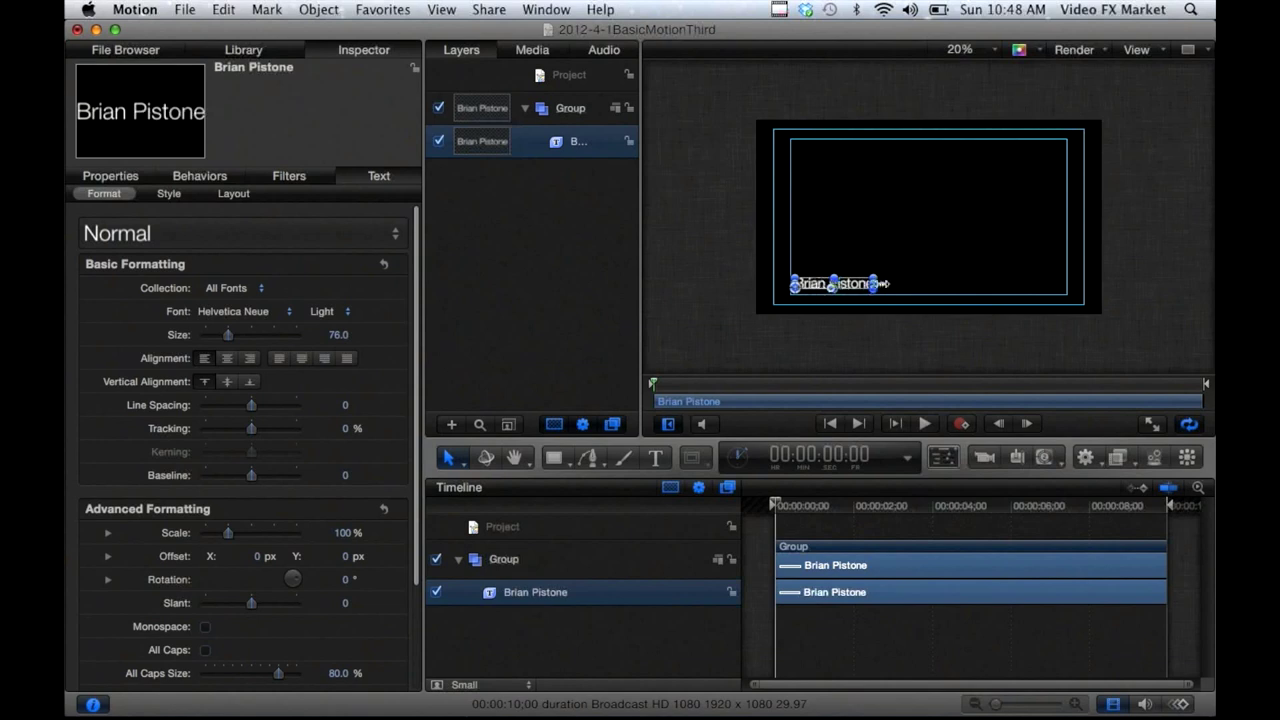
Experiment with moving and scaling the title in Properties, then undo those changes.
click(112, 176)
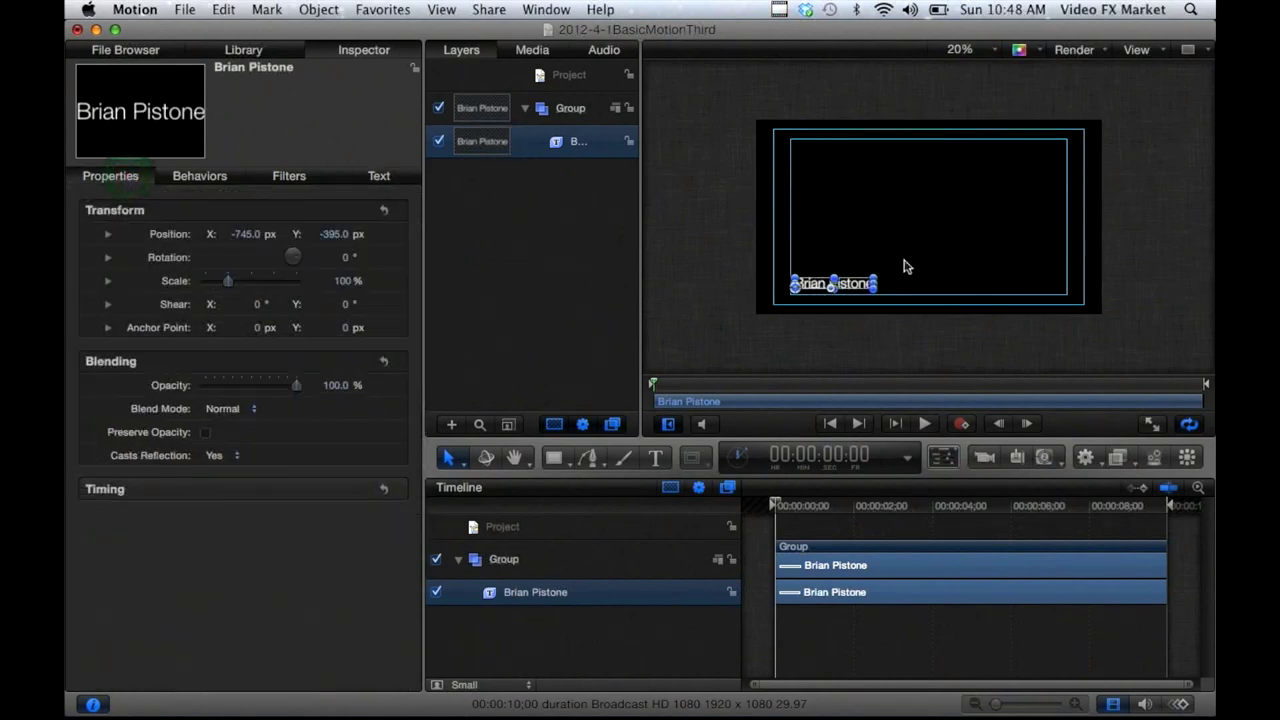
drag(837, 283, 836, 245)
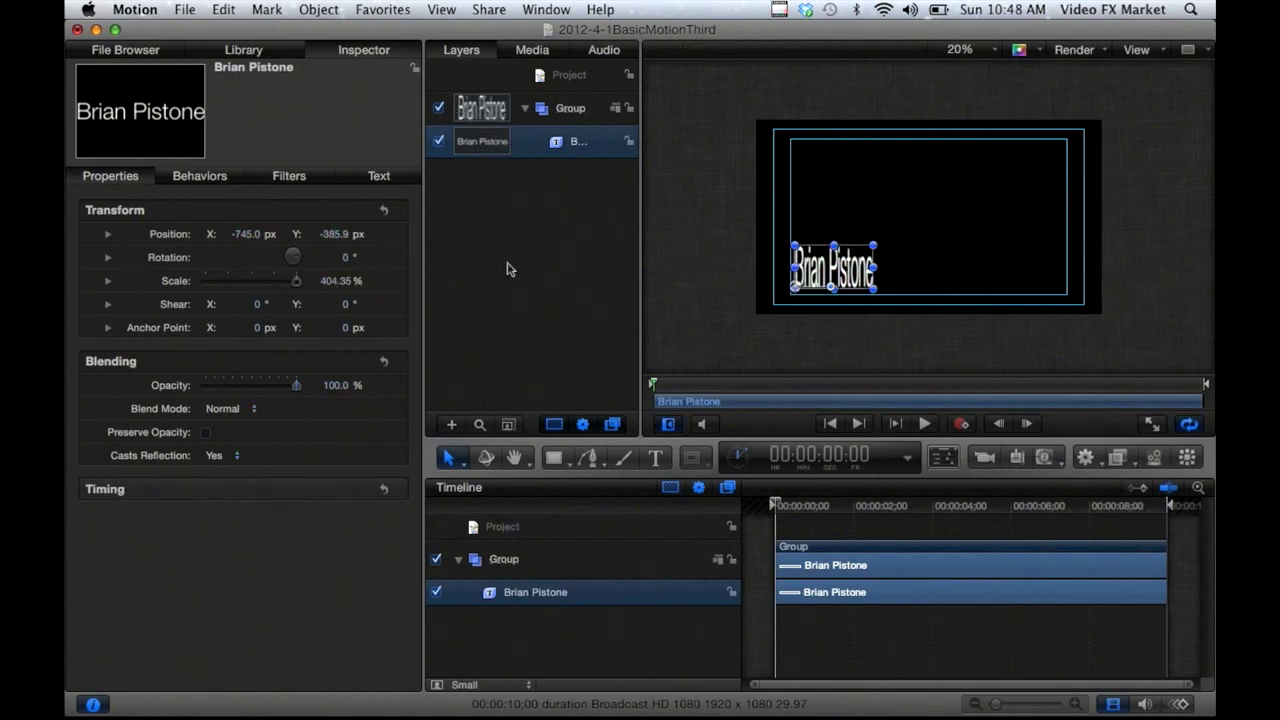
drag(874, 267, 932, 266)
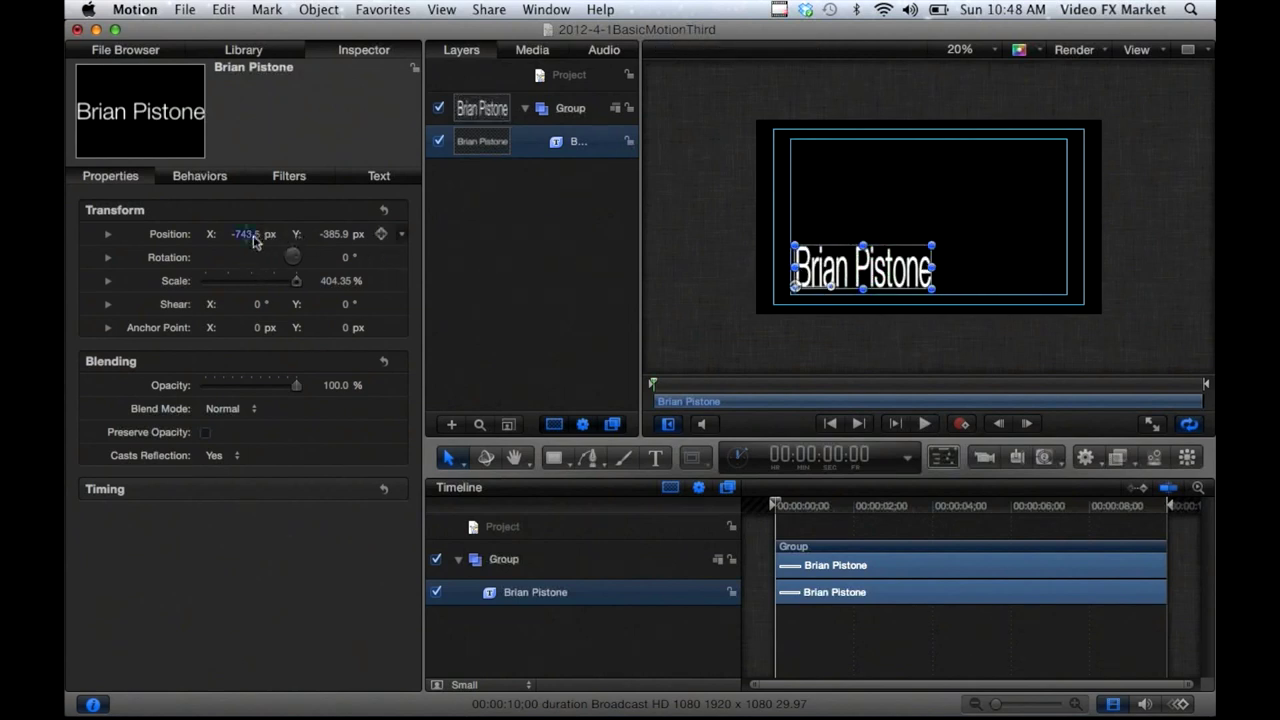
mouse_move(253, 240)
mouse_down()
mouse_move(272, 238)
mouse_move(242, 238)
mouse_up()
drag(290, 280, 270, 287)
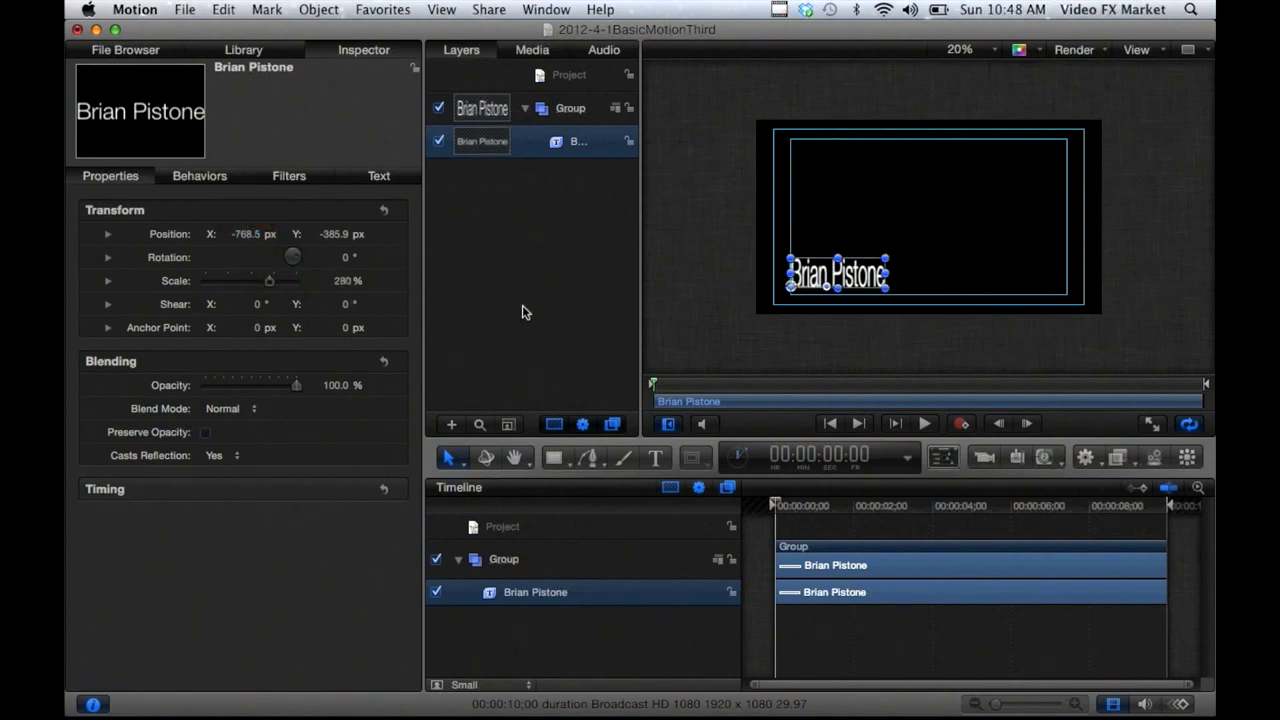
key(super+z)
key(super+z)
key(super+z)
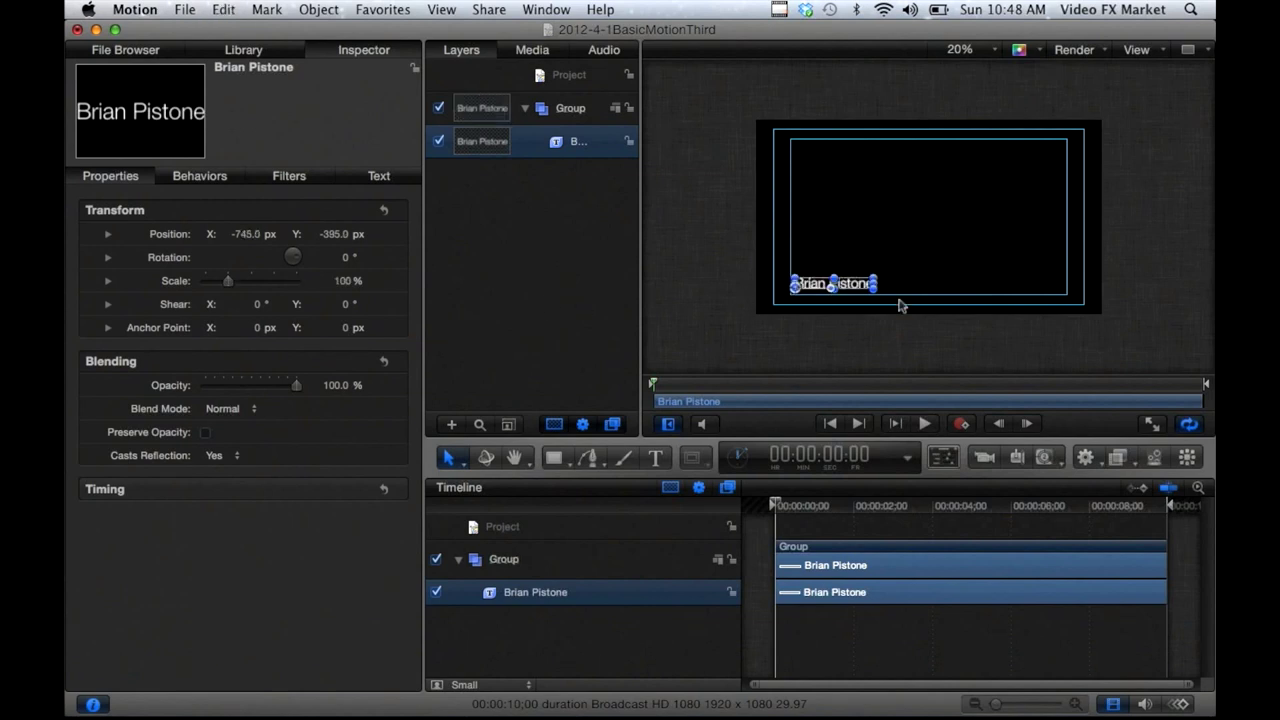
key(super+z)
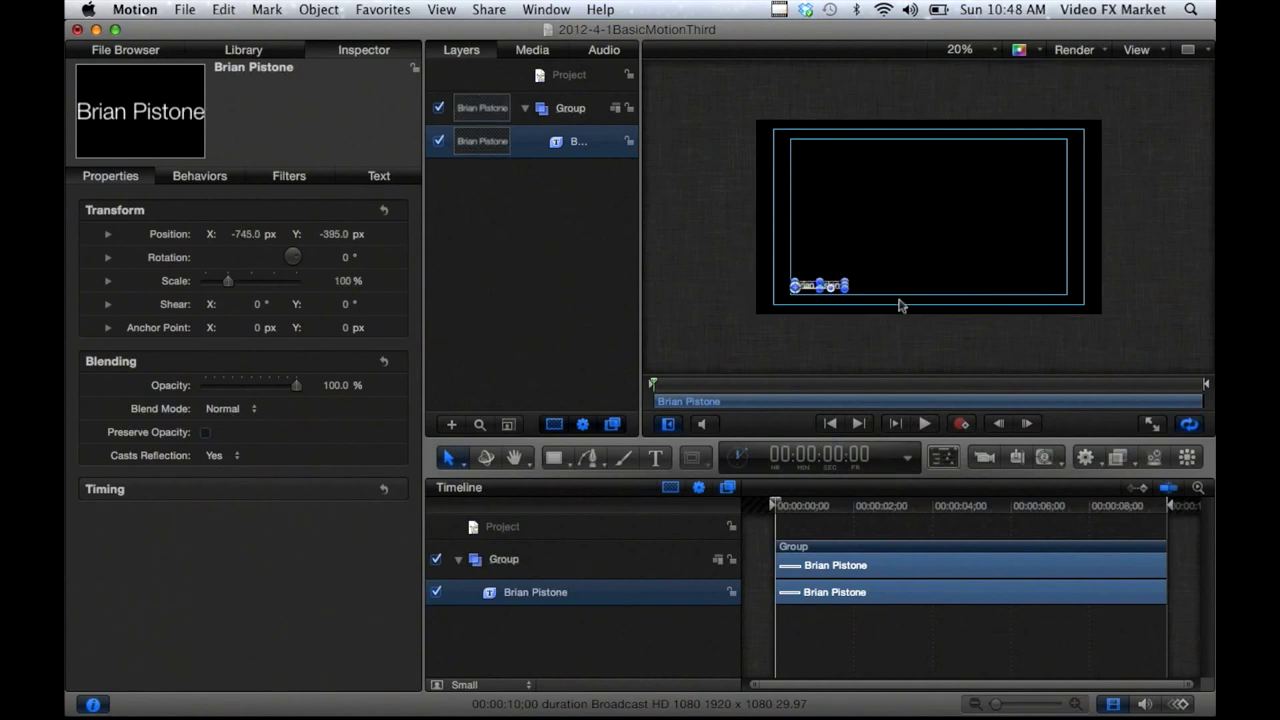
key(super+z)
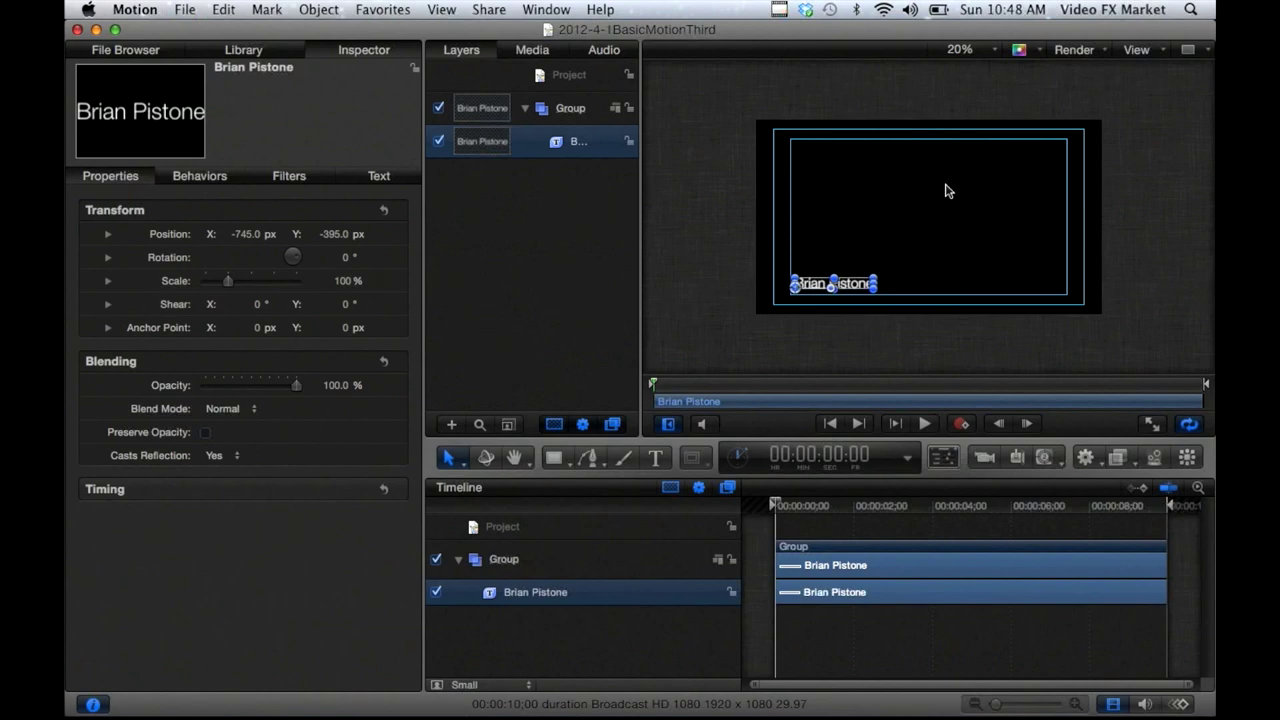
Reselect the title layer and nudge it down with arrow keys to X -745, Y -420.
click(861, 254)
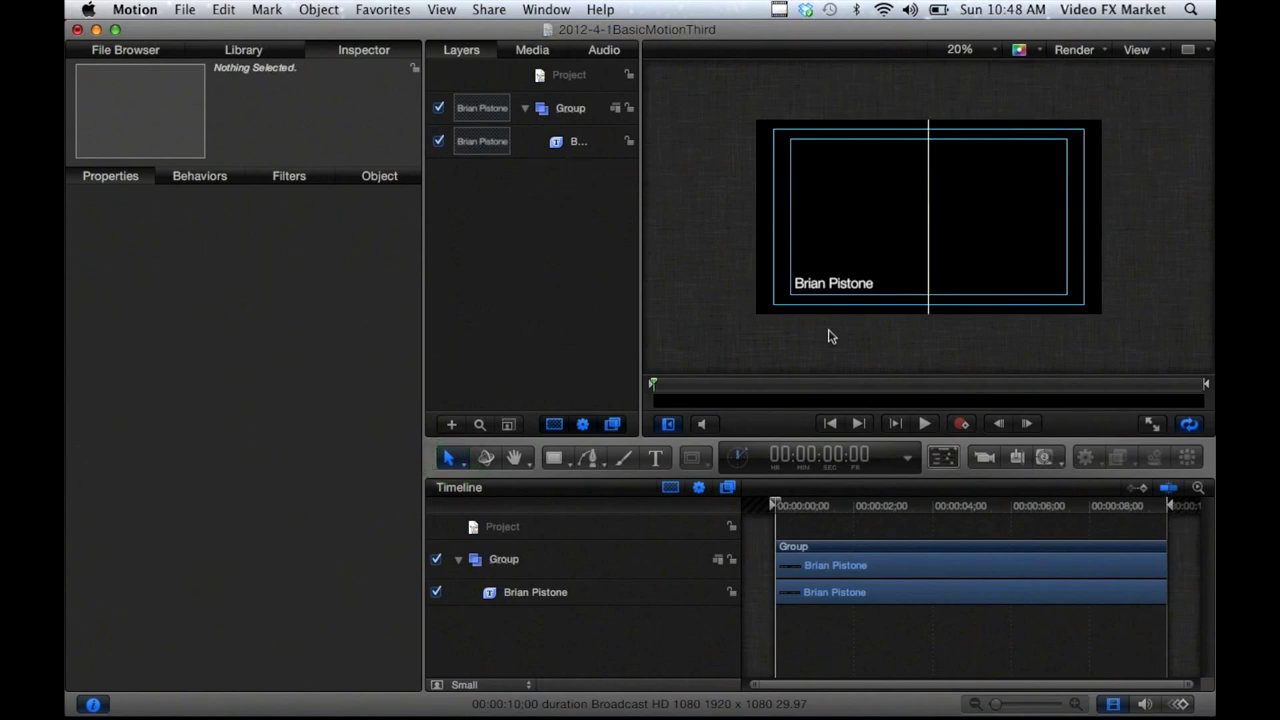
click(575, 142)
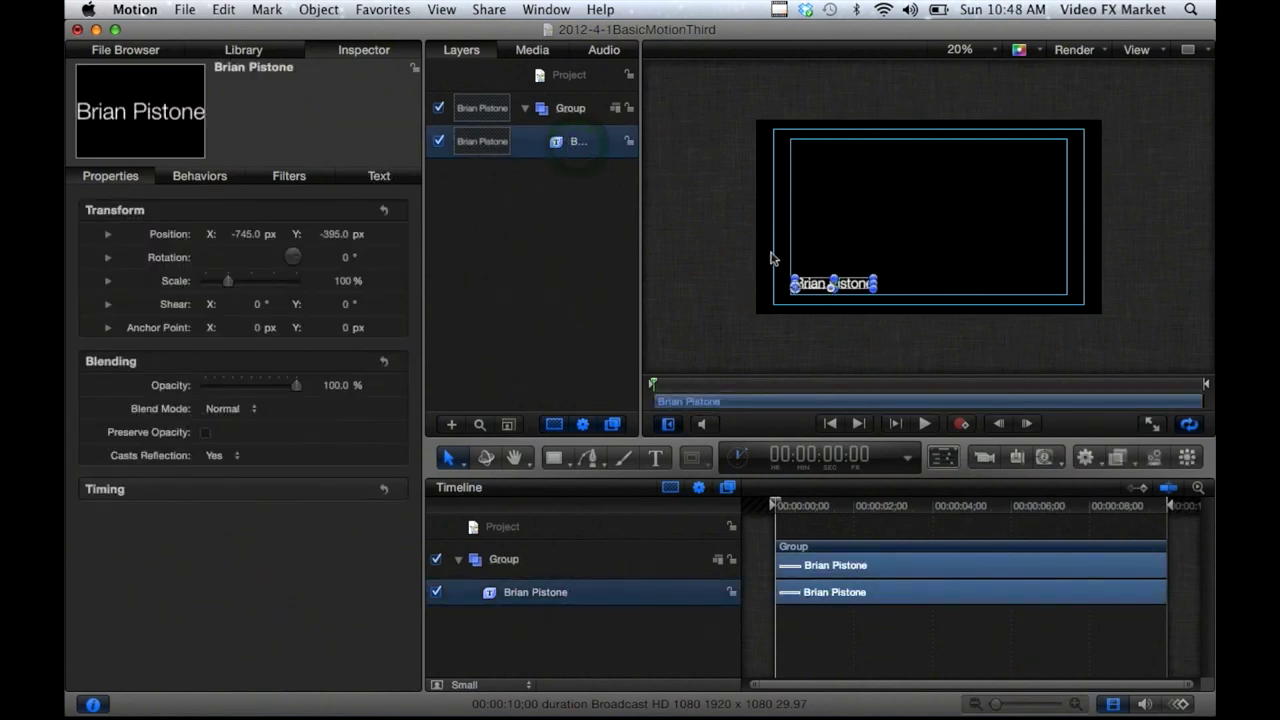
key(Down)
key(Down)
key(Down)
key(Down)
key(Down)
key(Down)
key(Down)
key(Down)
key(Down)
key(Down)
key(Right)
key(Right)
key(Right)
key(Right)
key(Right)
key(Right)
key(Right)
key(Right)
key(Right)
key(Right)
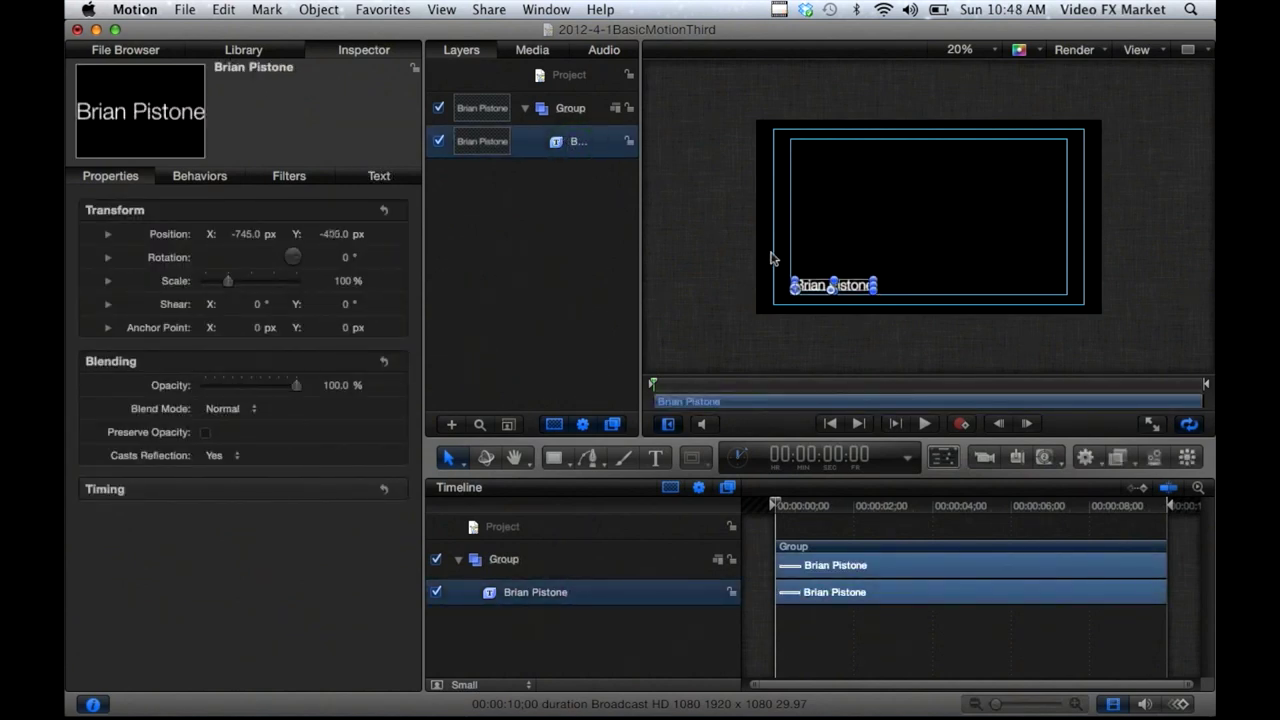
key(Left)
key(Left)
key(Left)
key(Left)
key(Left)
key(Left)
key(Left)
key(Left)
key(Left)
key(Left)
key(Down)
key(Down)
key(Down)
key(Down)
key(Down)
key(Down)
key(Down)
key(Down)
key(Down)
key(Down)
key(Down)
key(Down)
key(Down)
key(Down)
key(Down)
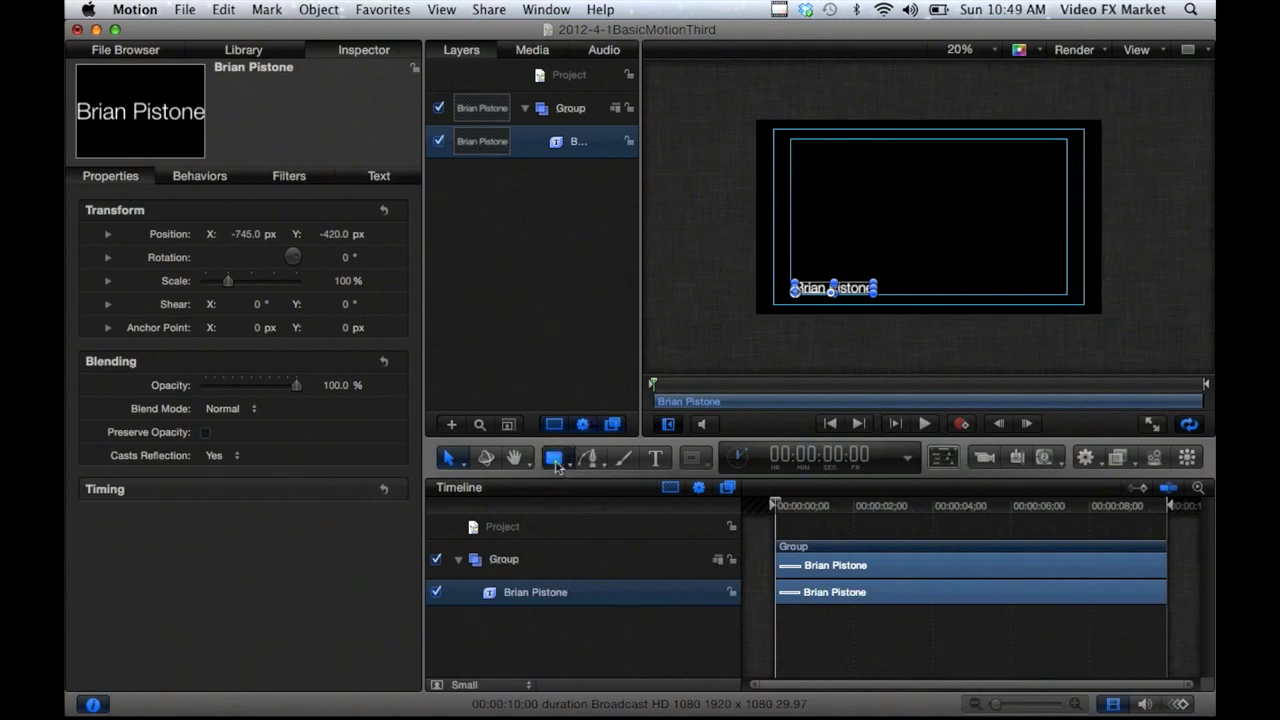
Draw a white horizontal line with the Line tool just beneath the title.
click(555, 459)
drag(557, 467, 618, 552)
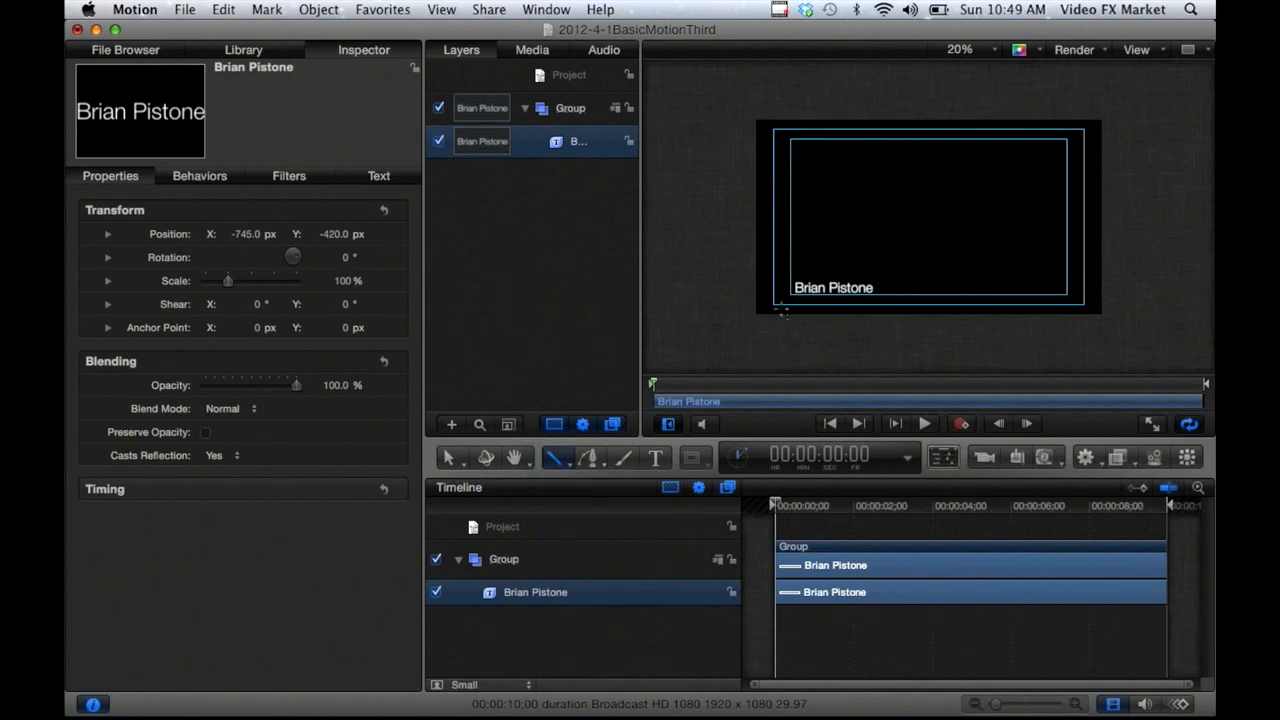
drag(758, 296, 1025, 304)
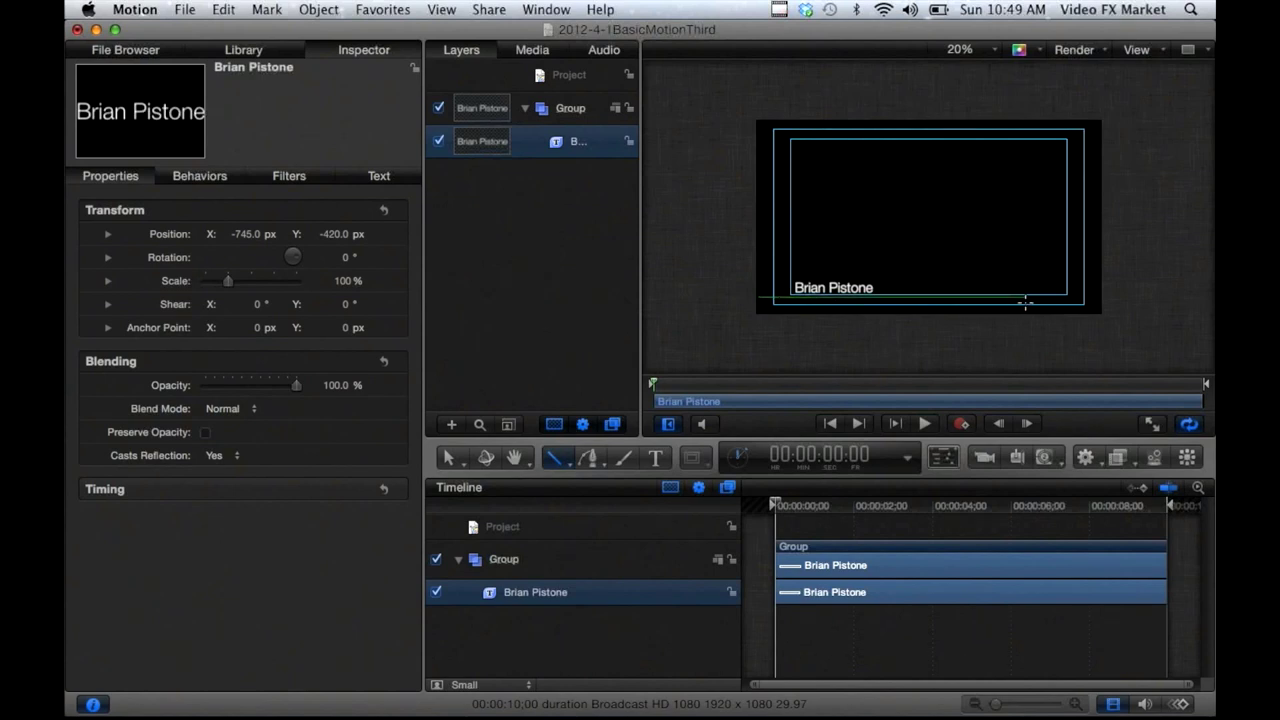
drag(1025, 303, 1025, 304)
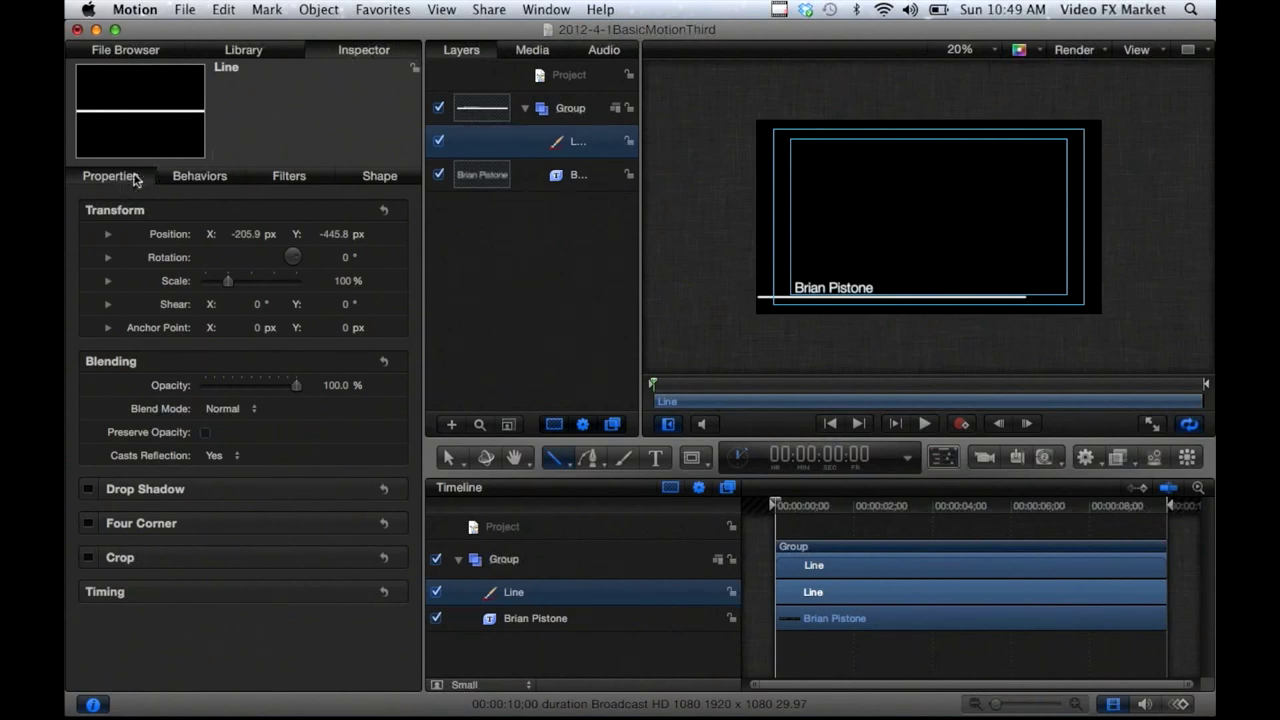
click(374, 176)
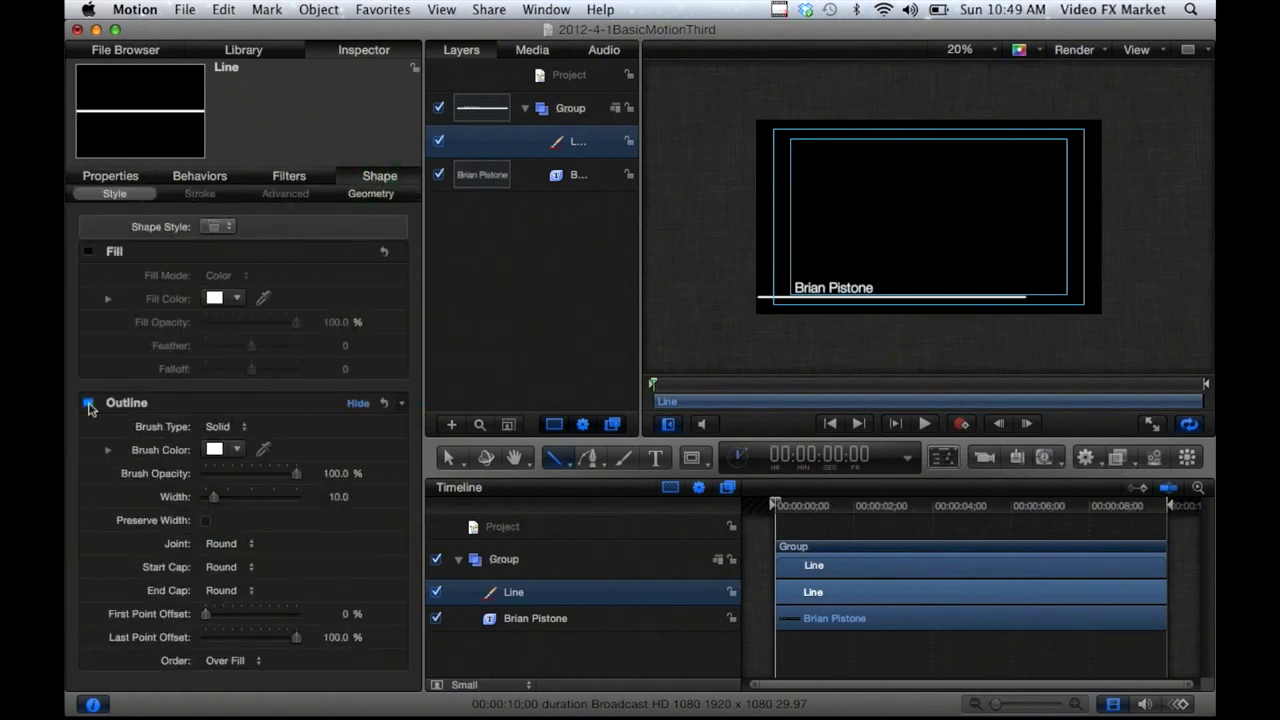
Replace the line's outline with a fill set to Gradient mode and expand the gradient editor.
click(88, 403)
click(89, 252)
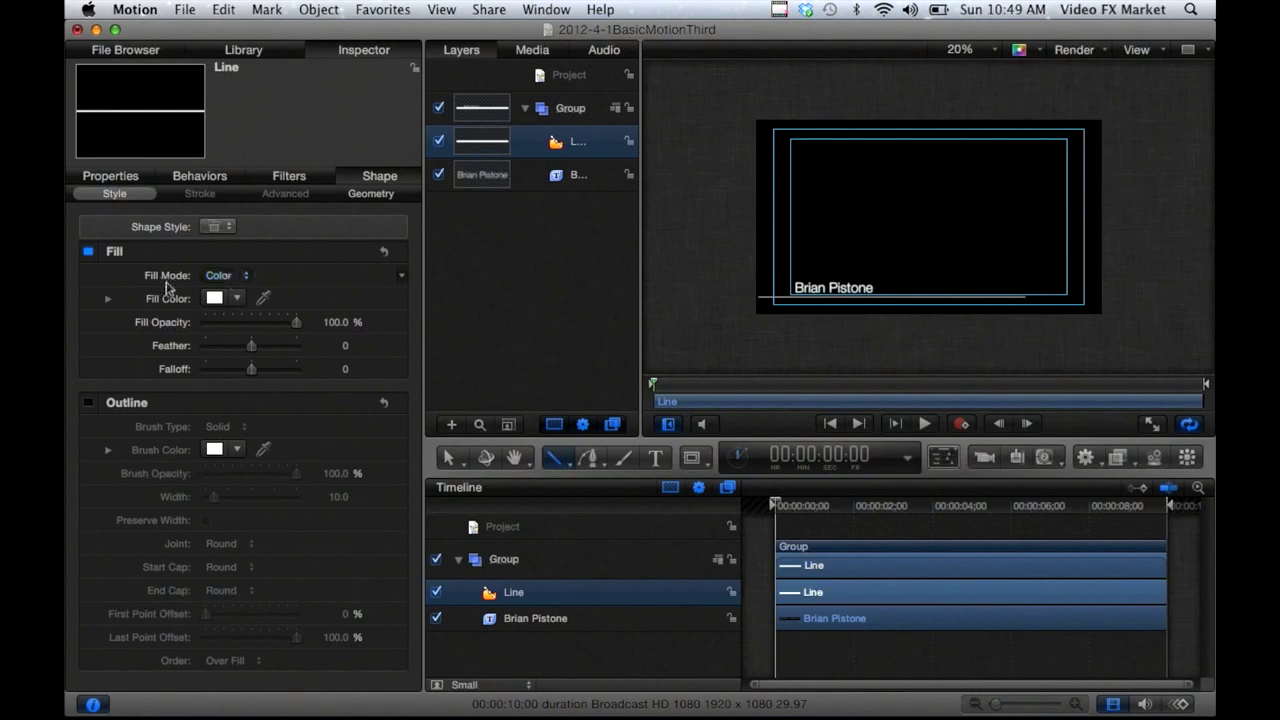
click(110, 300)
click(230, 274)
click(240, 290)
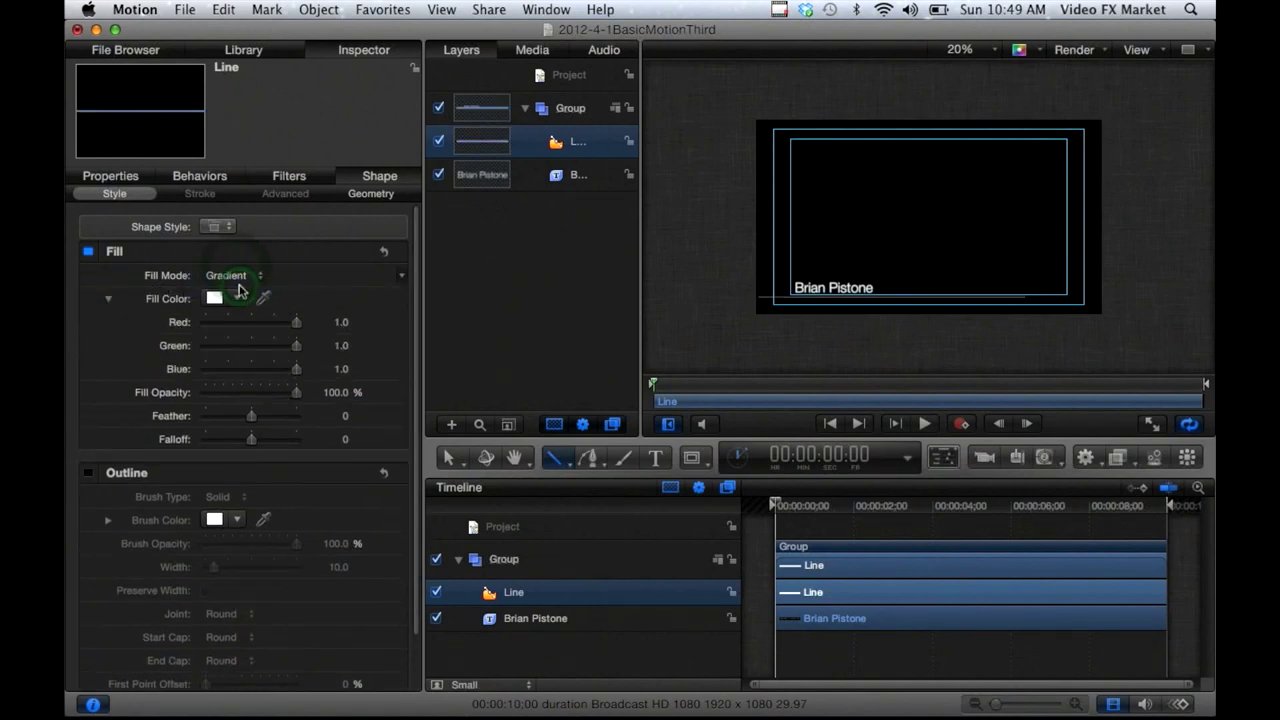
click(108, 299)
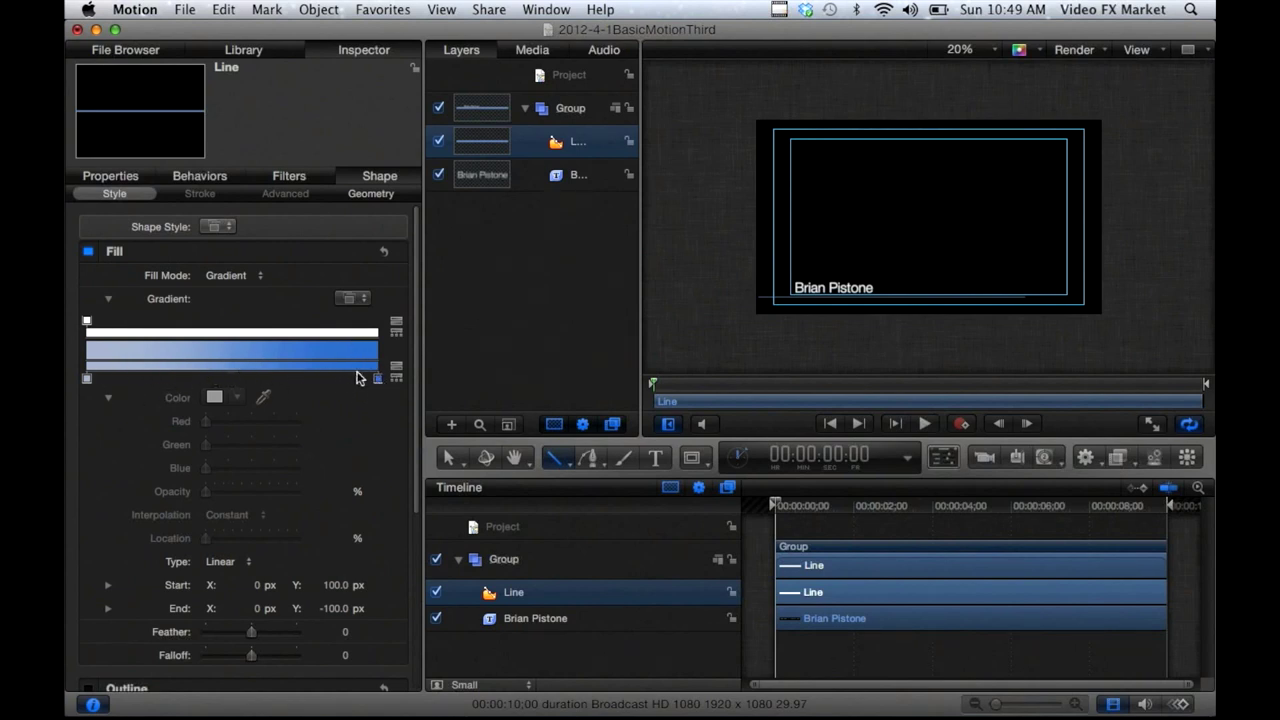
Remove the blue gradient stop and set the remaining colour stop to pure white.
click(378, 378)
drag(376, 424, 372, 452)
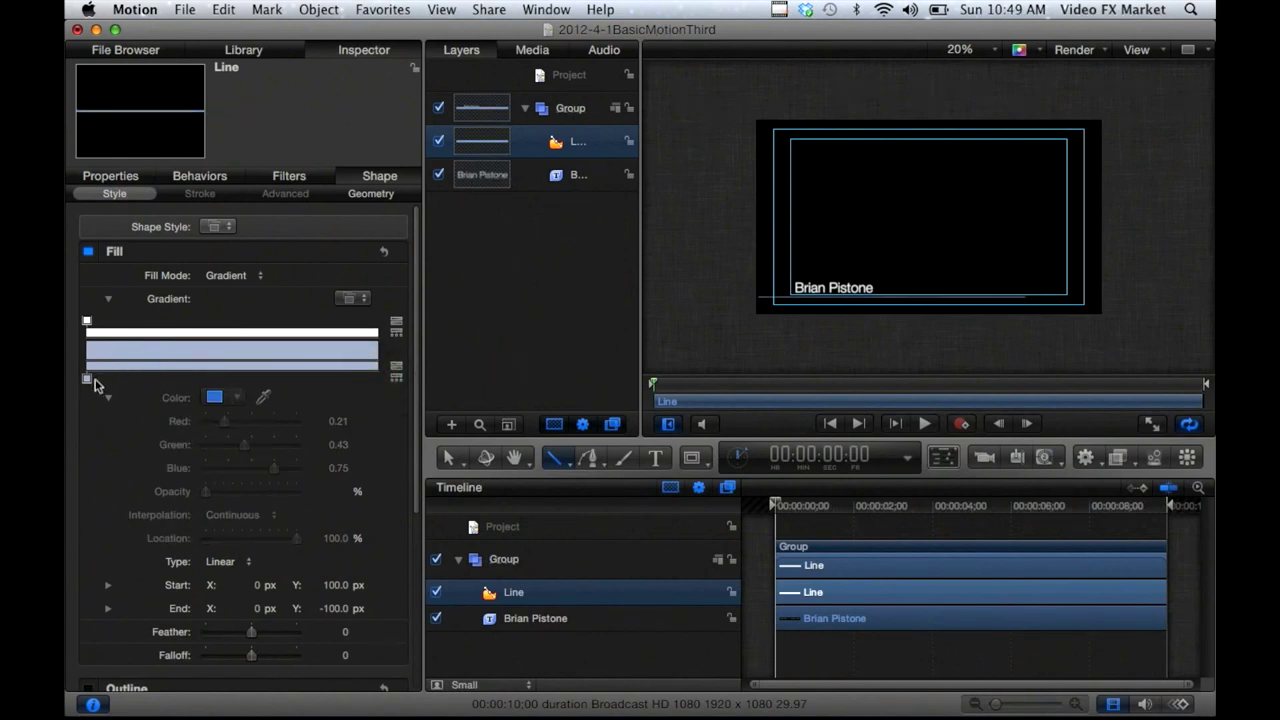
click(87, 380)
click(214, 397)
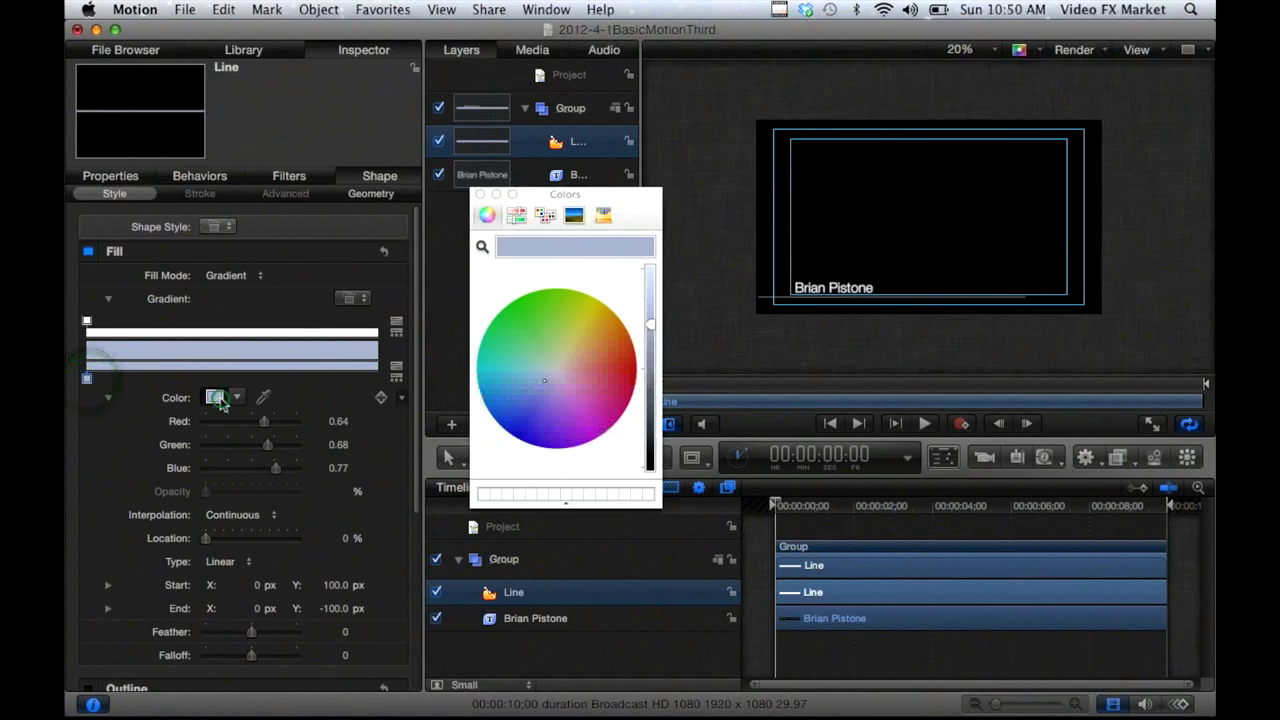
click(556, 370)
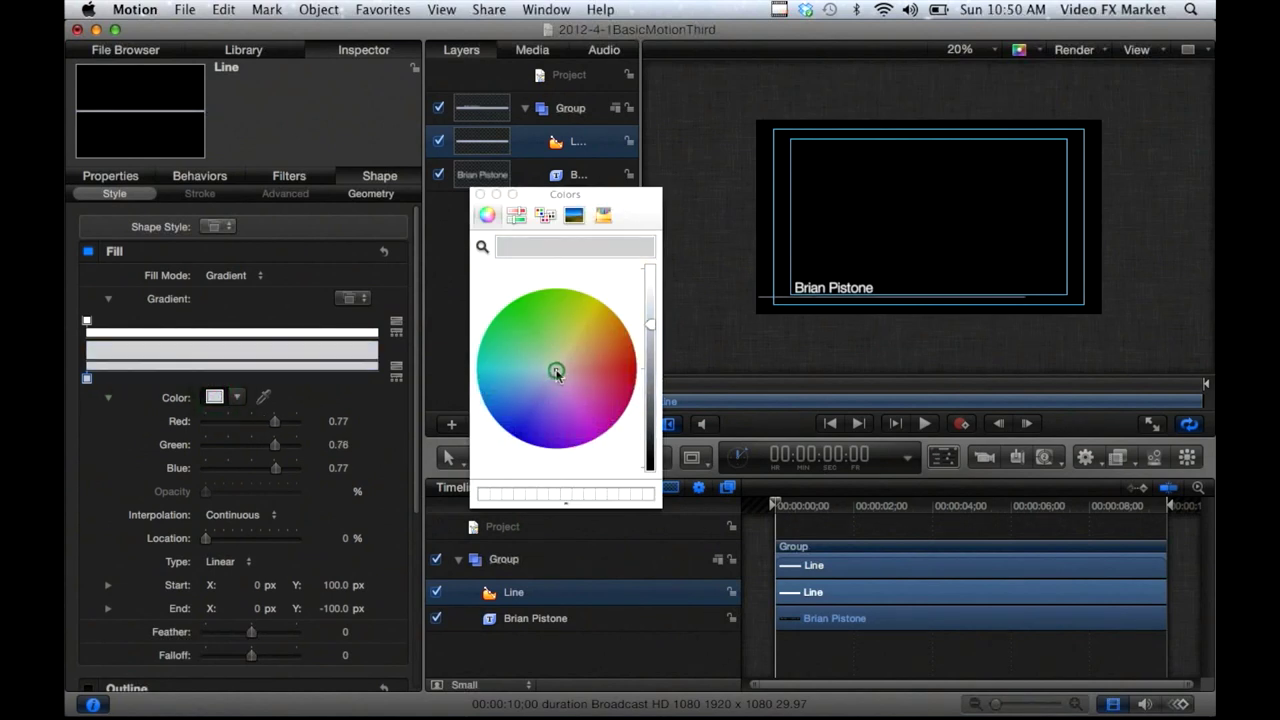
drag(656, 325, 650, 268)
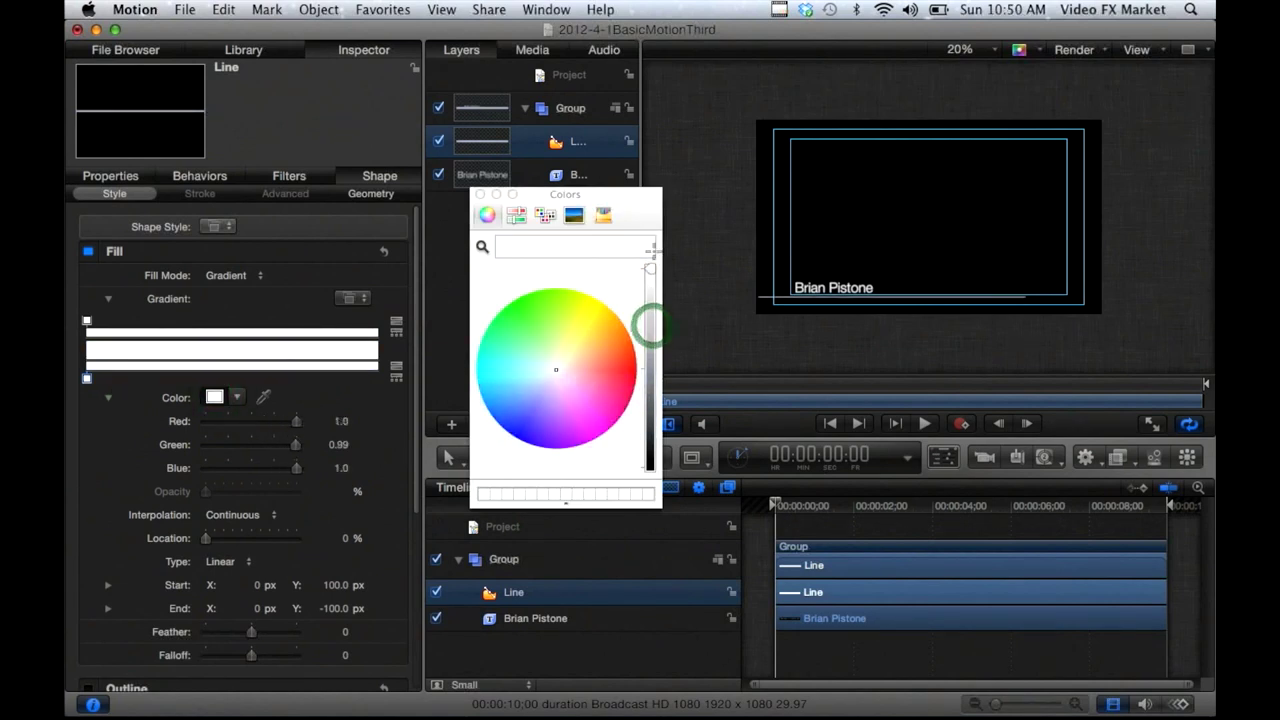
click(480, 194)
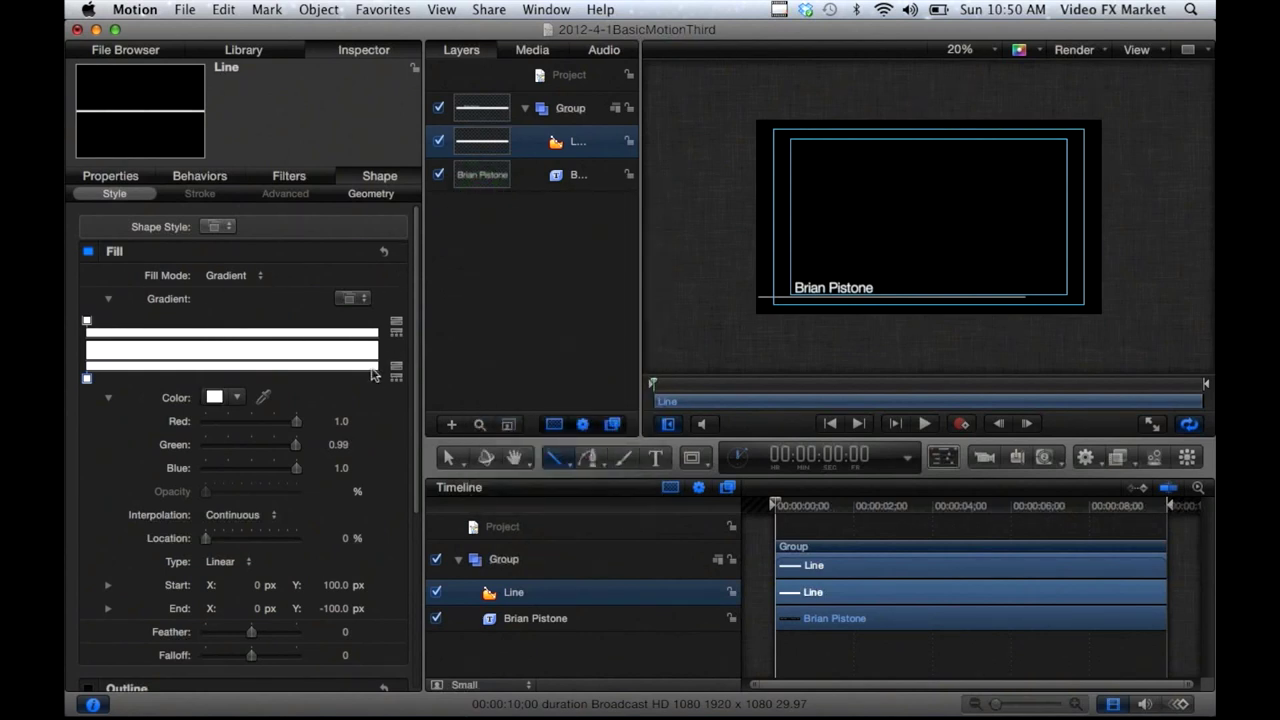
Add an opacity stop at 0% on the gradient's right end, then hide the overlays.
mouse_move(370, 322)
mouse_down()
mouse_move(364, 332)
mouse_move(380, 324)
mouse_up()
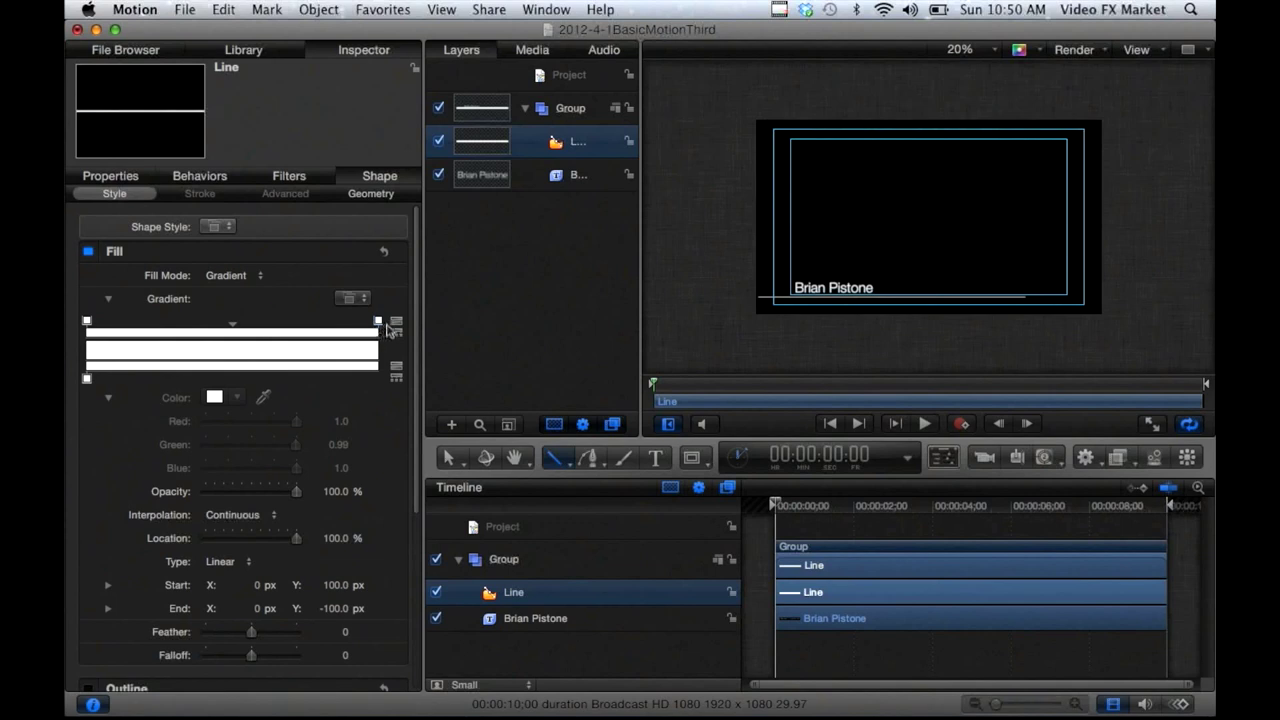
drag(296, 491, 183, 503)
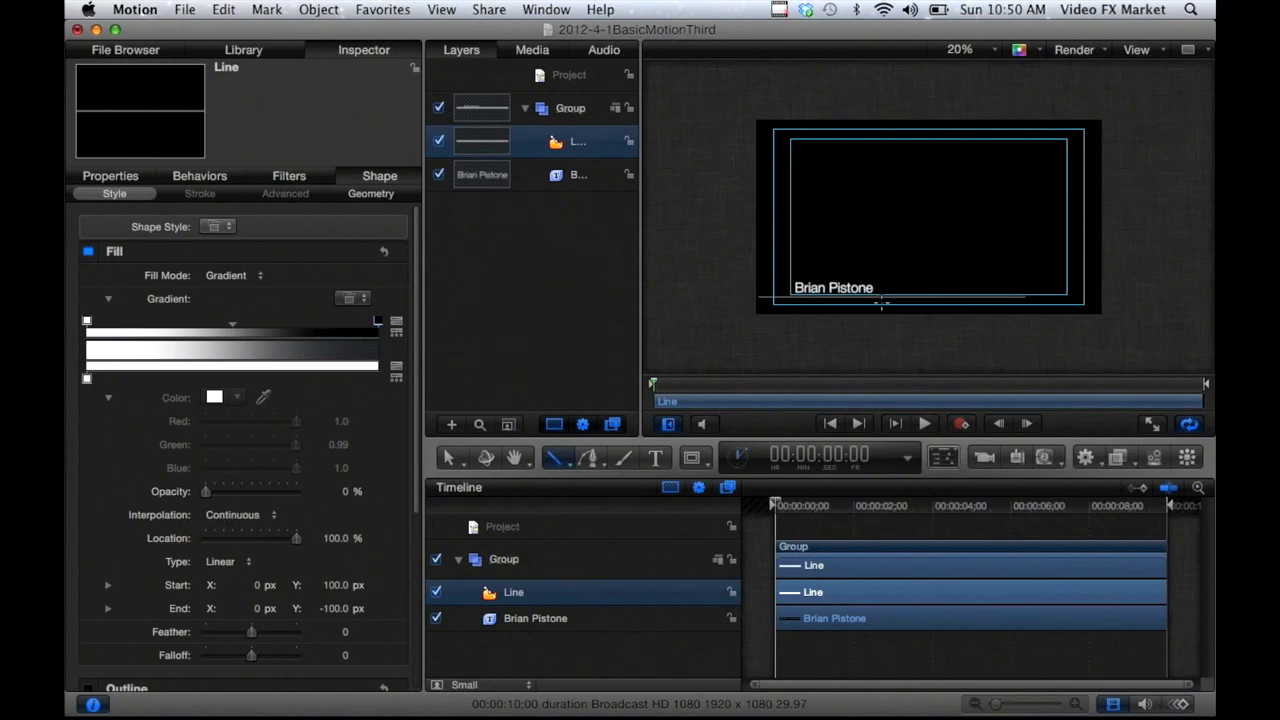
key(')
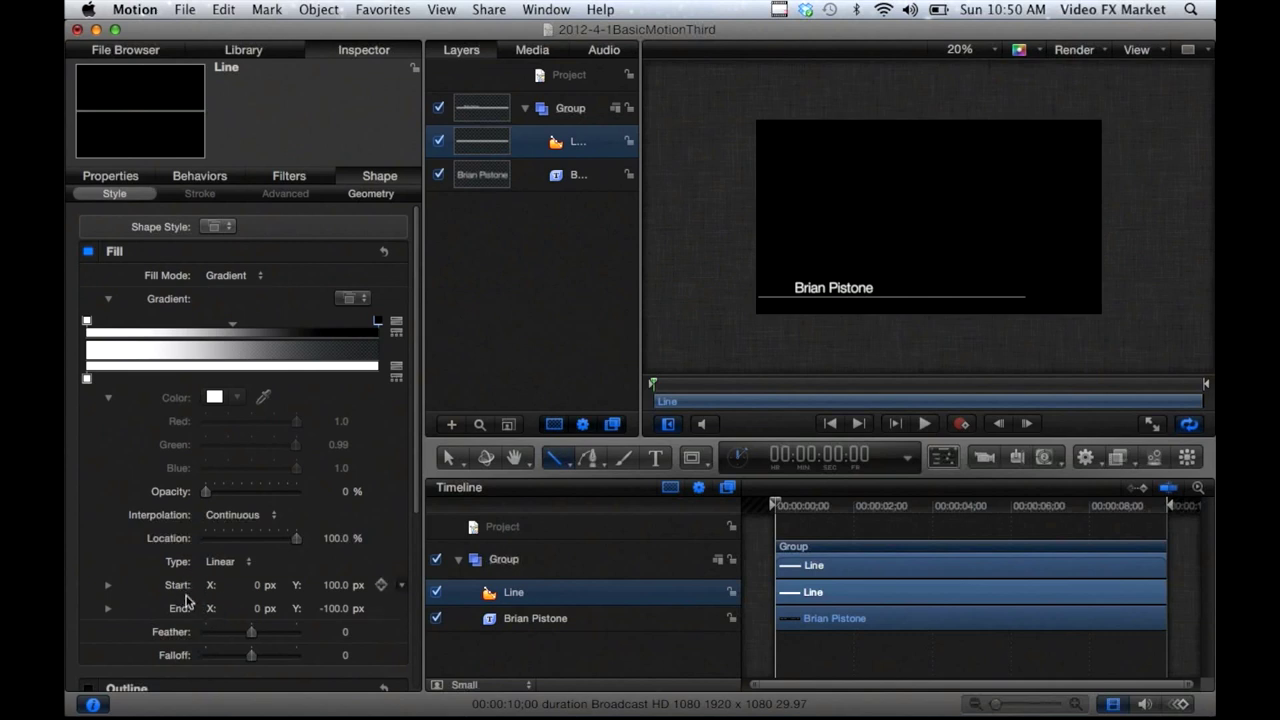
Turn on rulers, fit the whole frame with Shift+Z, and show the guide overlays.
click(1140, 51)
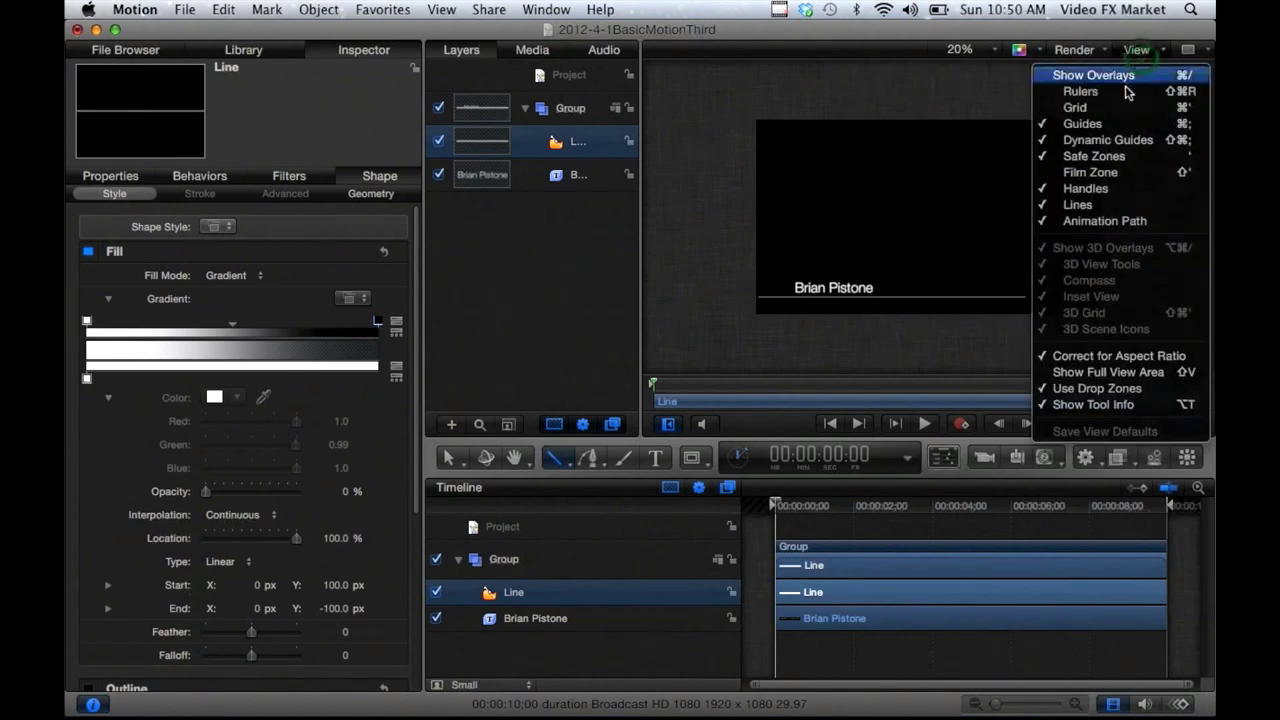
click(1122, 91)
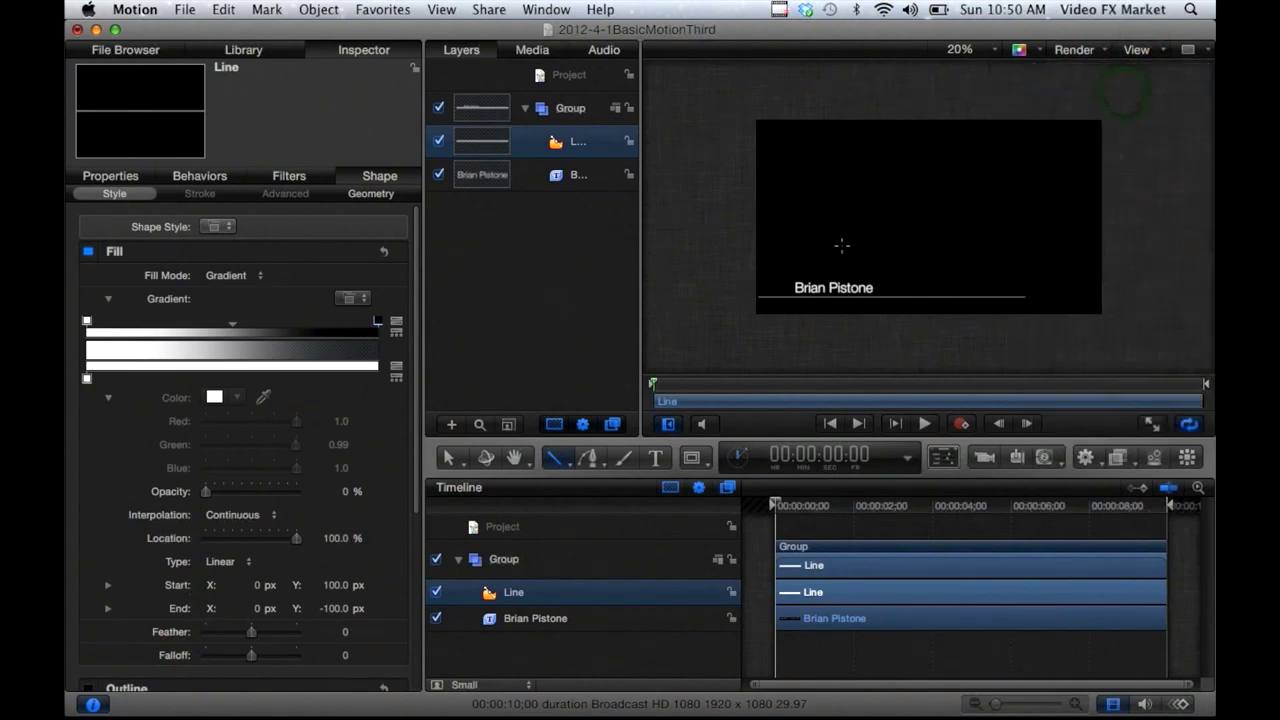
click(1157, 51)
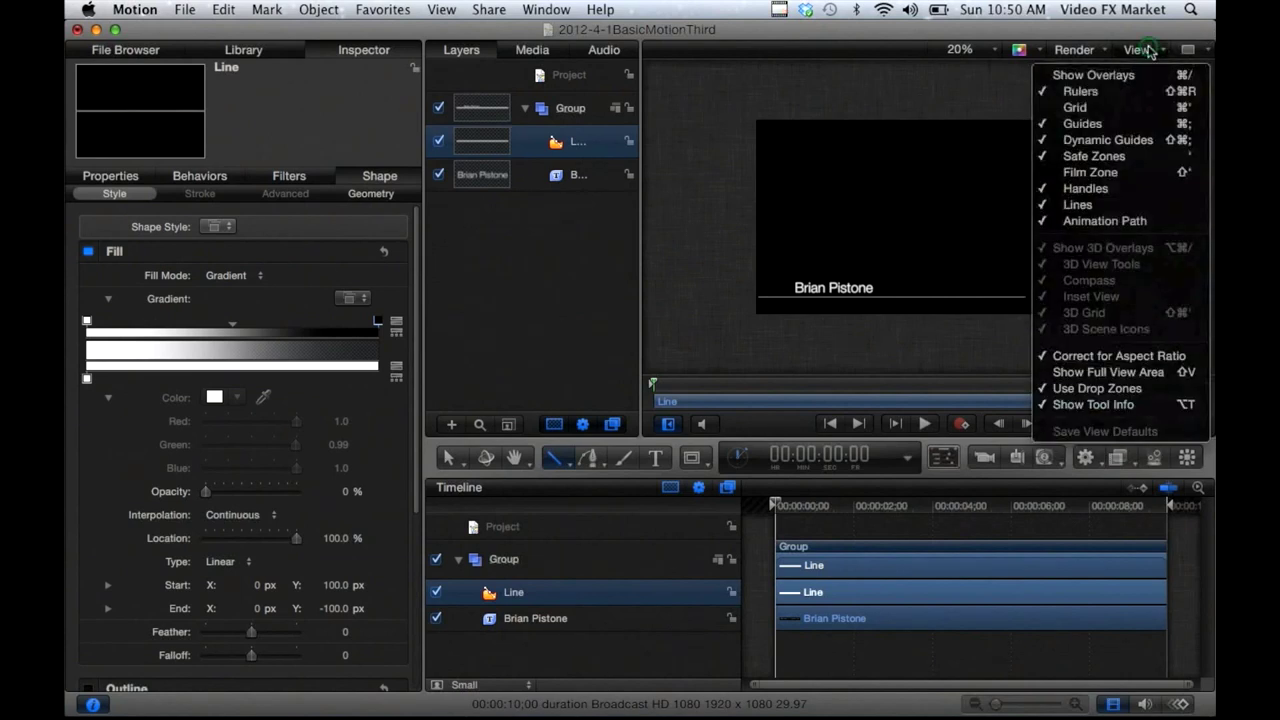
click(557, 460)
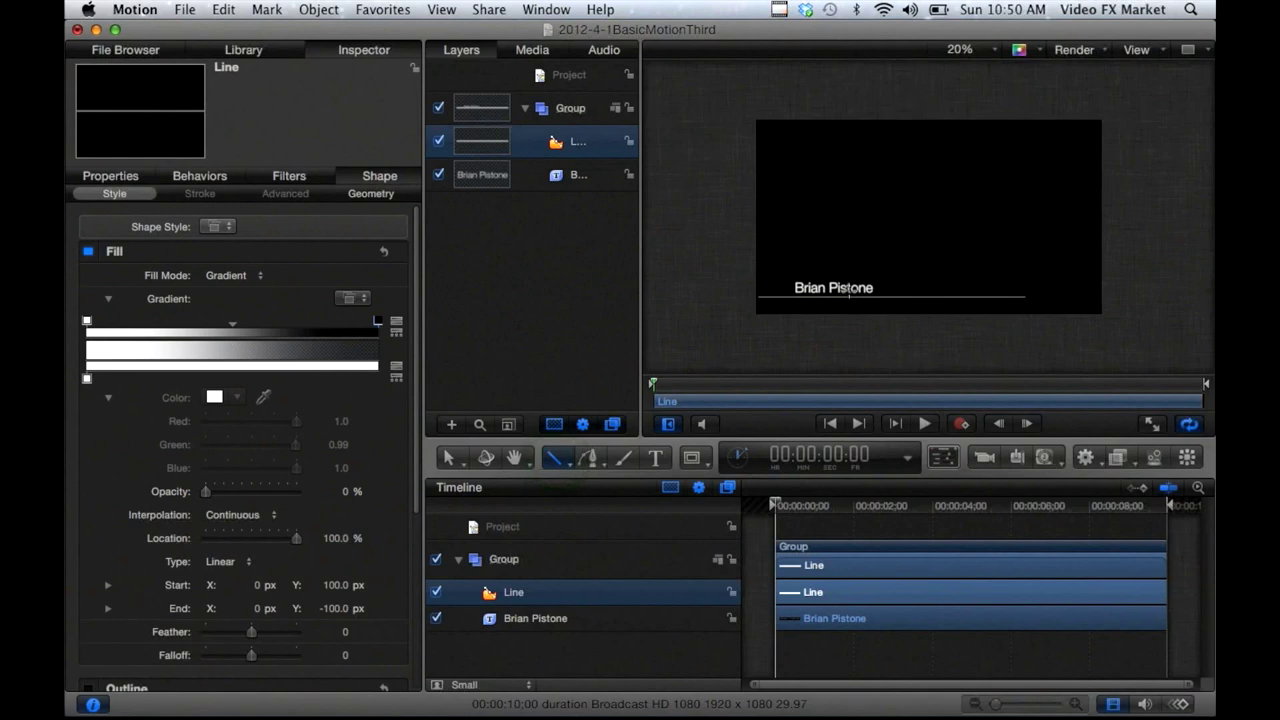
key(shift+z)
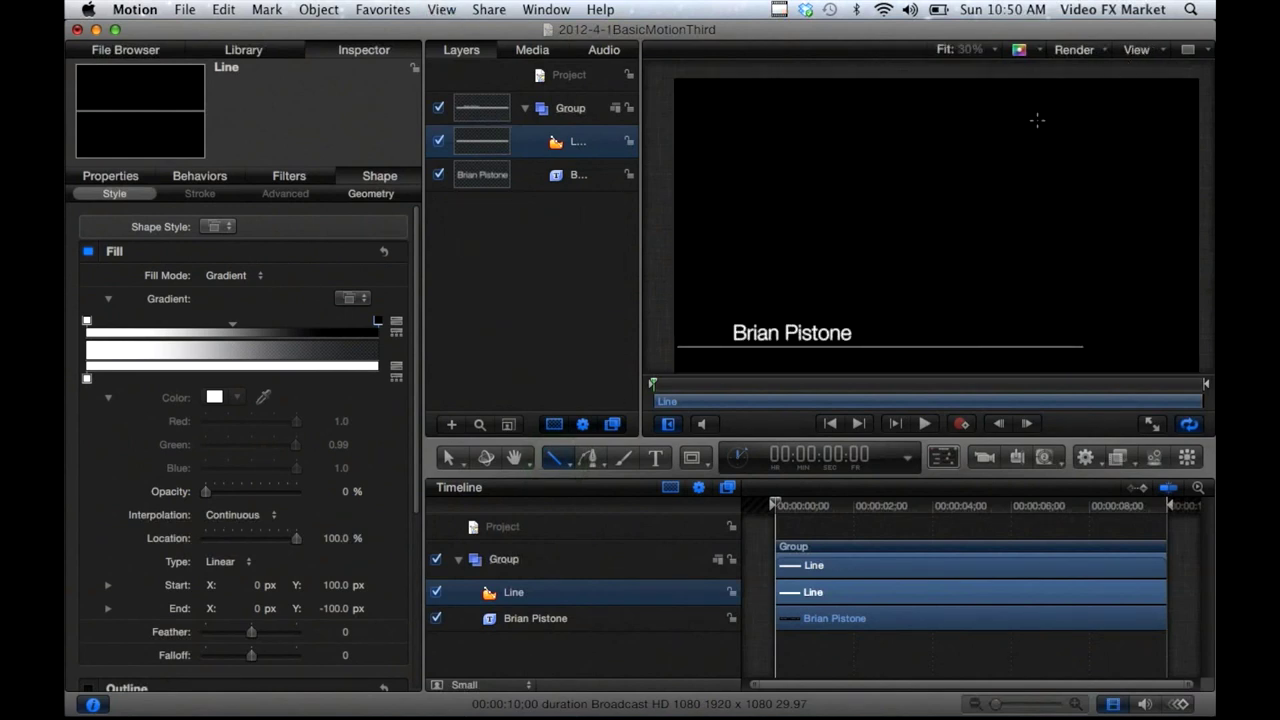
key(super+slash)
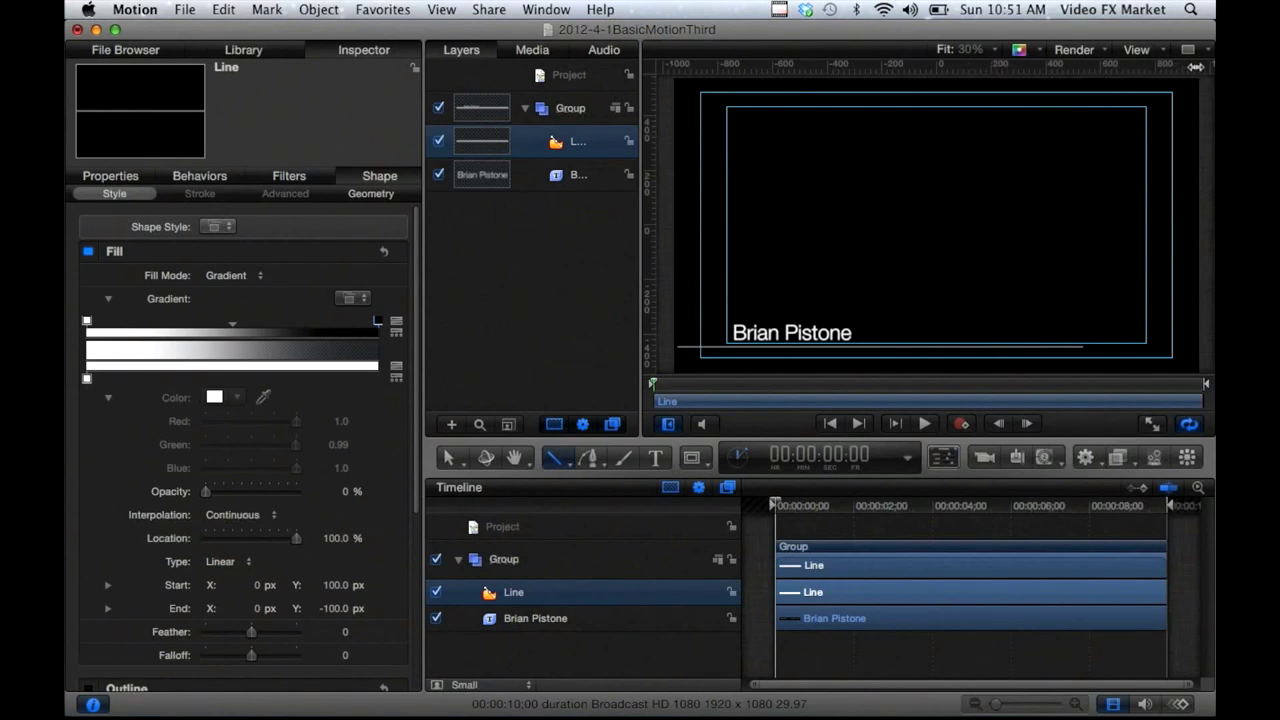
Set the line gradient's Start X to -1000 and End X to 1000.
click(258, 589)
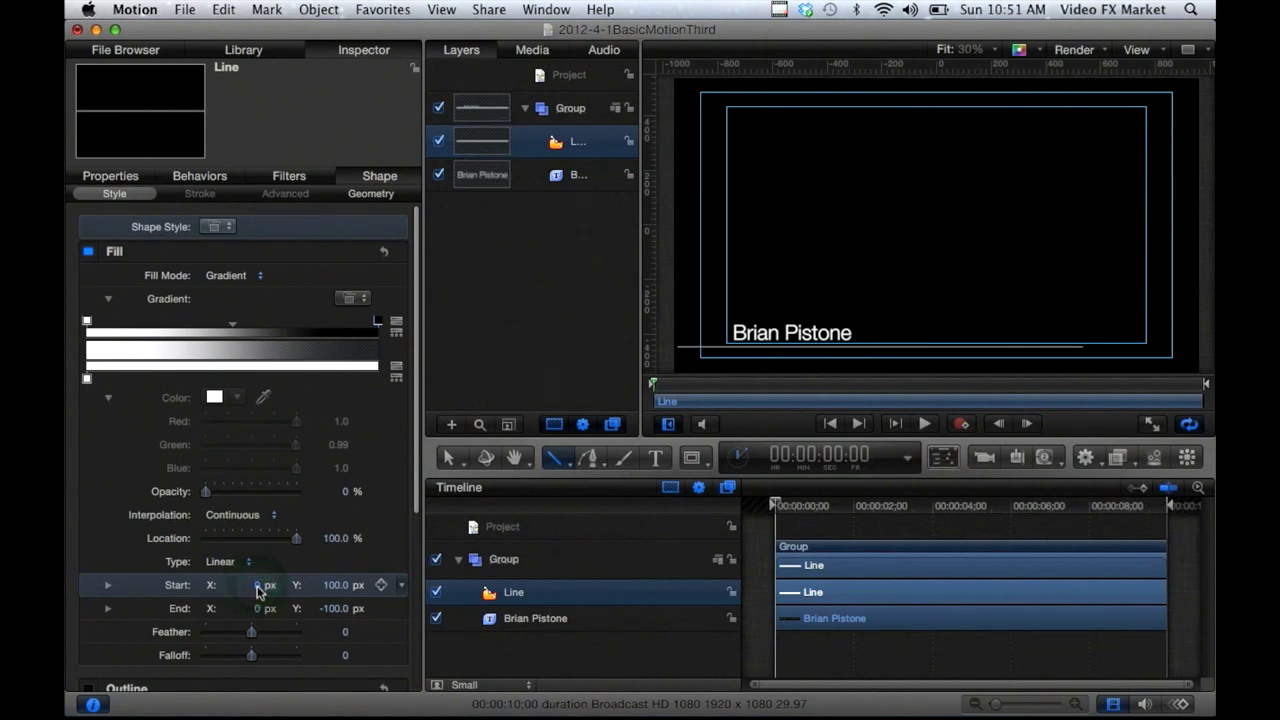
click(258, 589)
text(-1000)
click(252, 608)
text(1000)
key(Return)
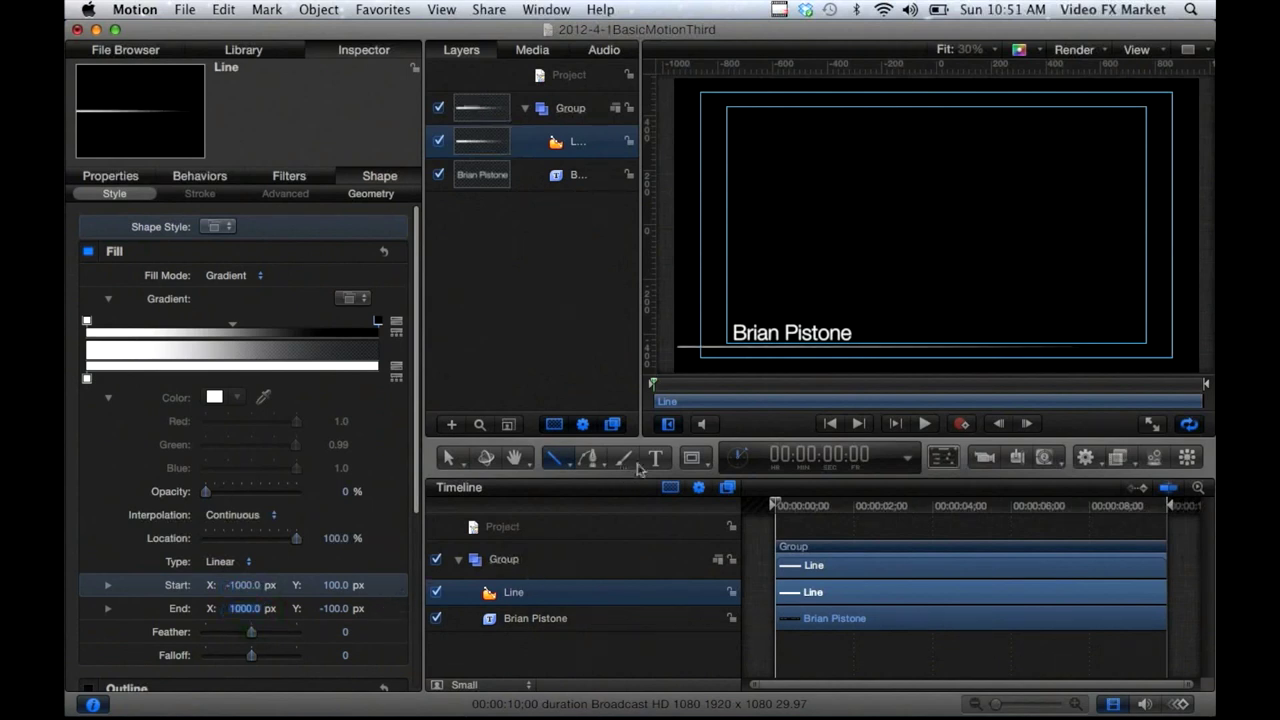
Return to the Select/Transform tool with the canvas overlays shown again.
key(super+slash)
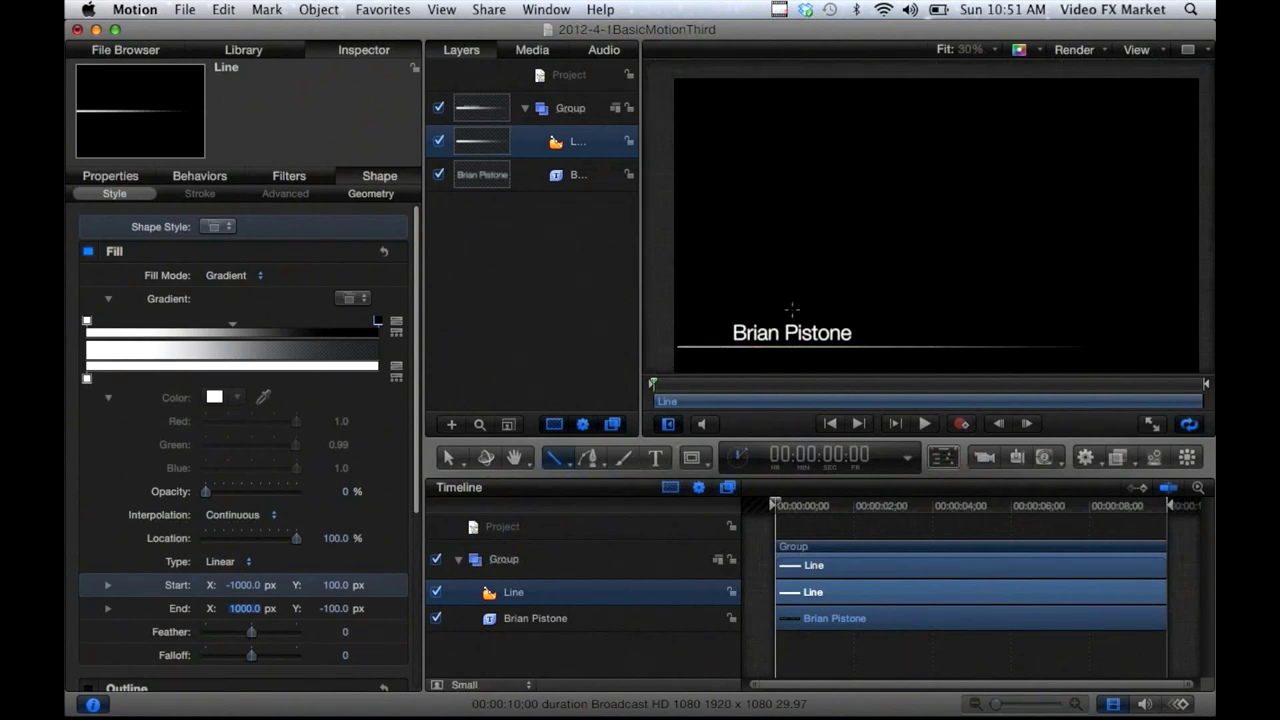
click(449, 457)
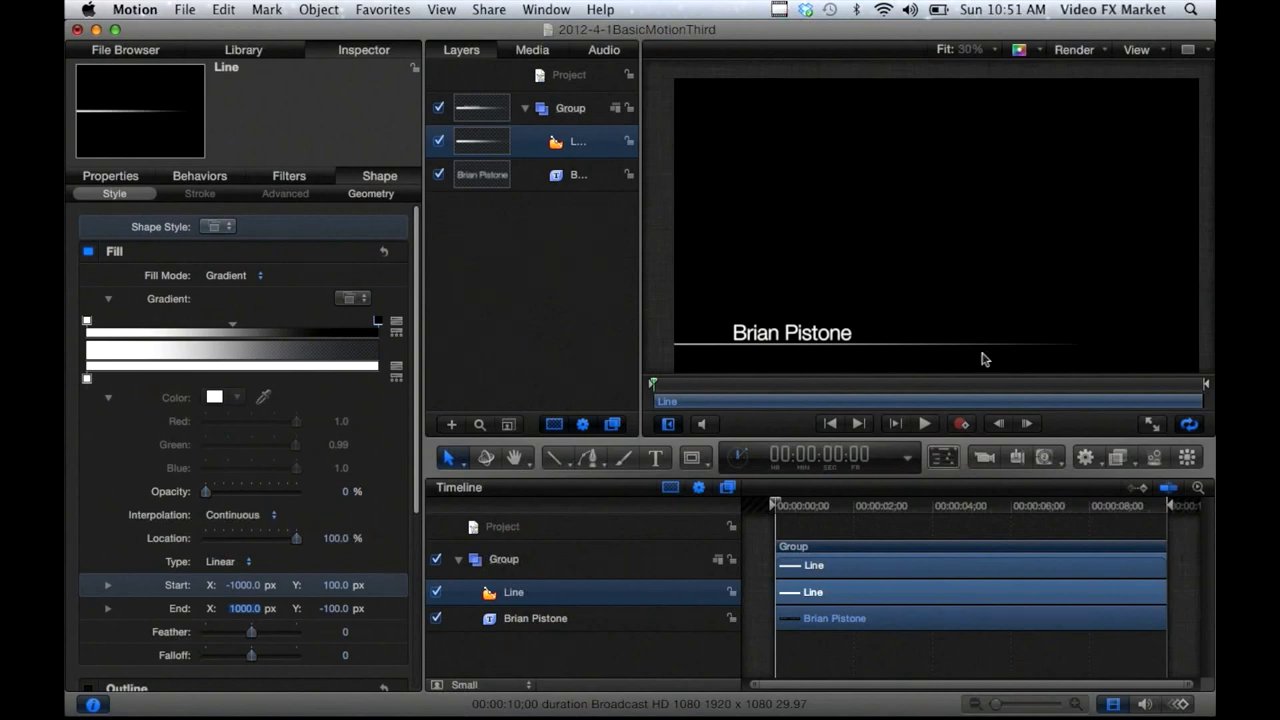
key(super+slash)
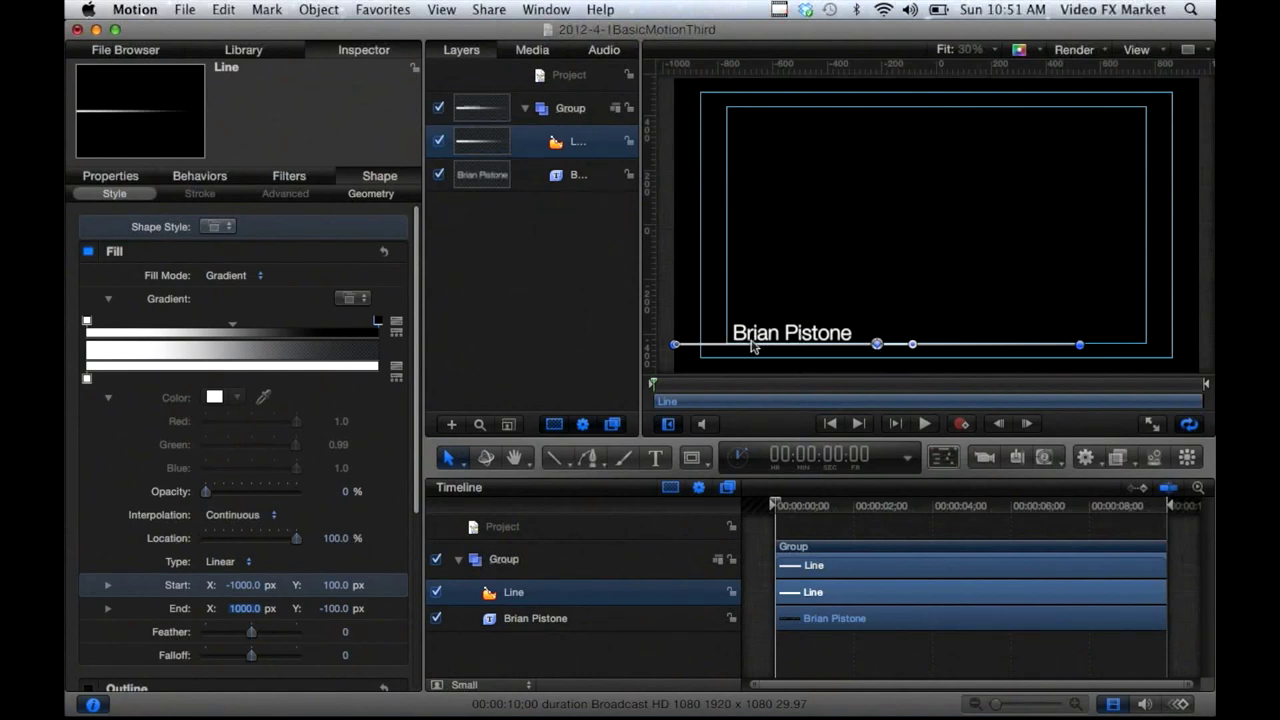
Choose the Circle tool, hide the name title layer, and draw a flat ellipse at the line's left end.
drag(553, 457, 605, 515)
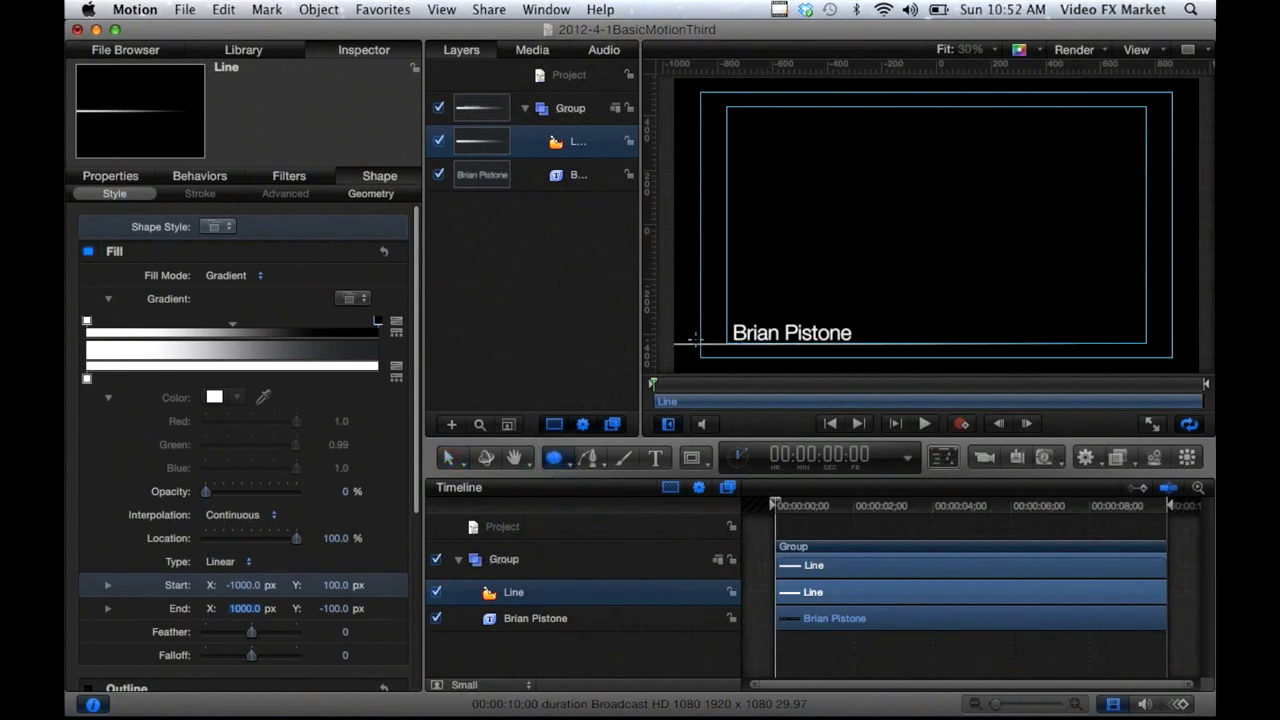
key(super+slash)
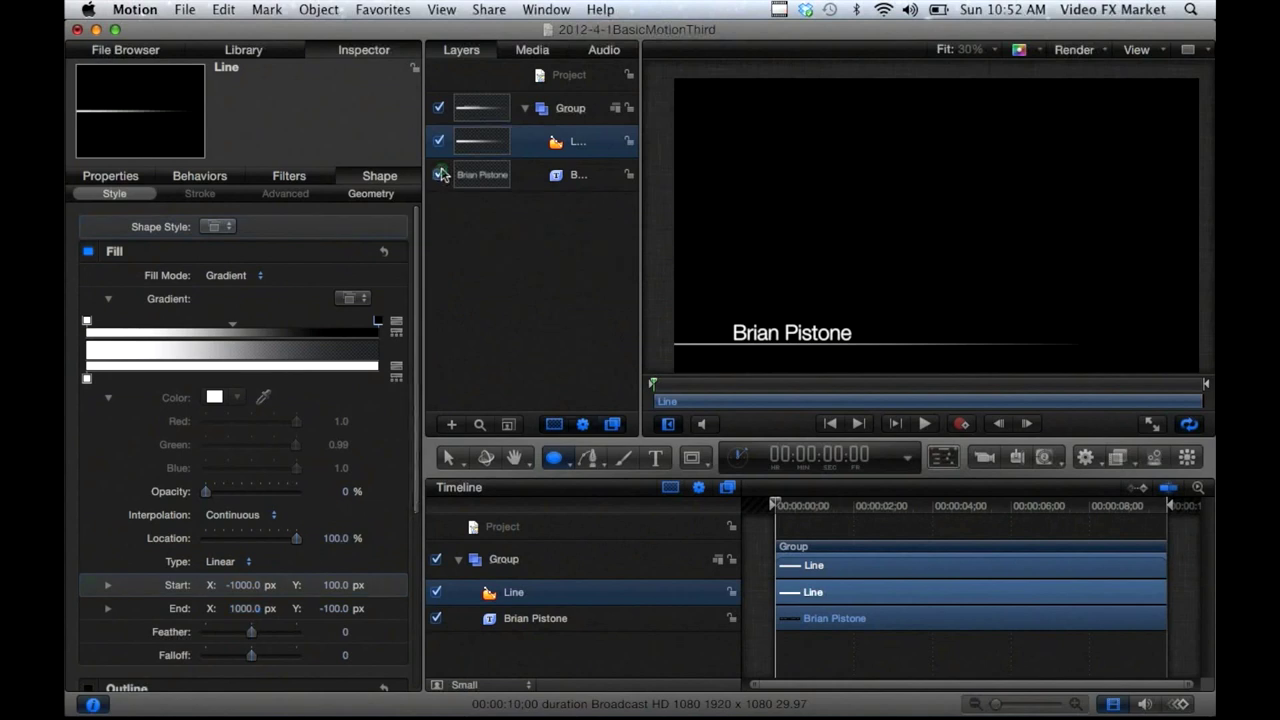
click(438, 175)
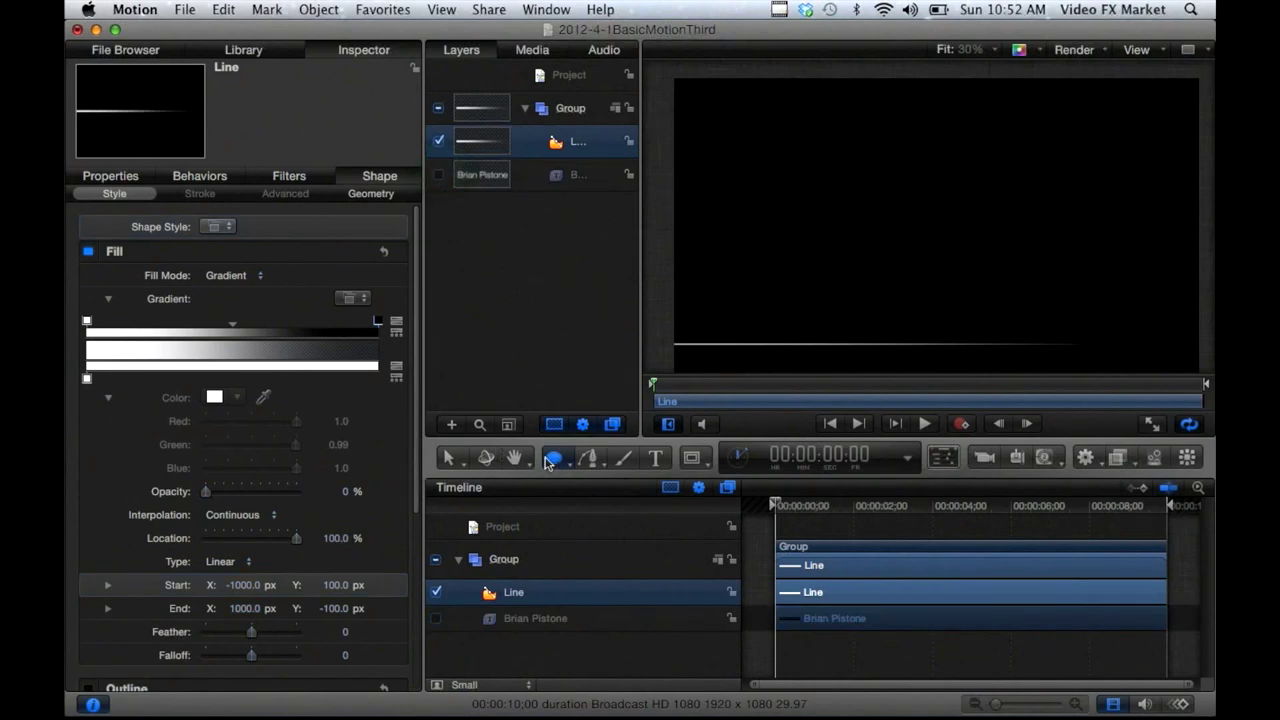
drag(690, 336, 772, 351)
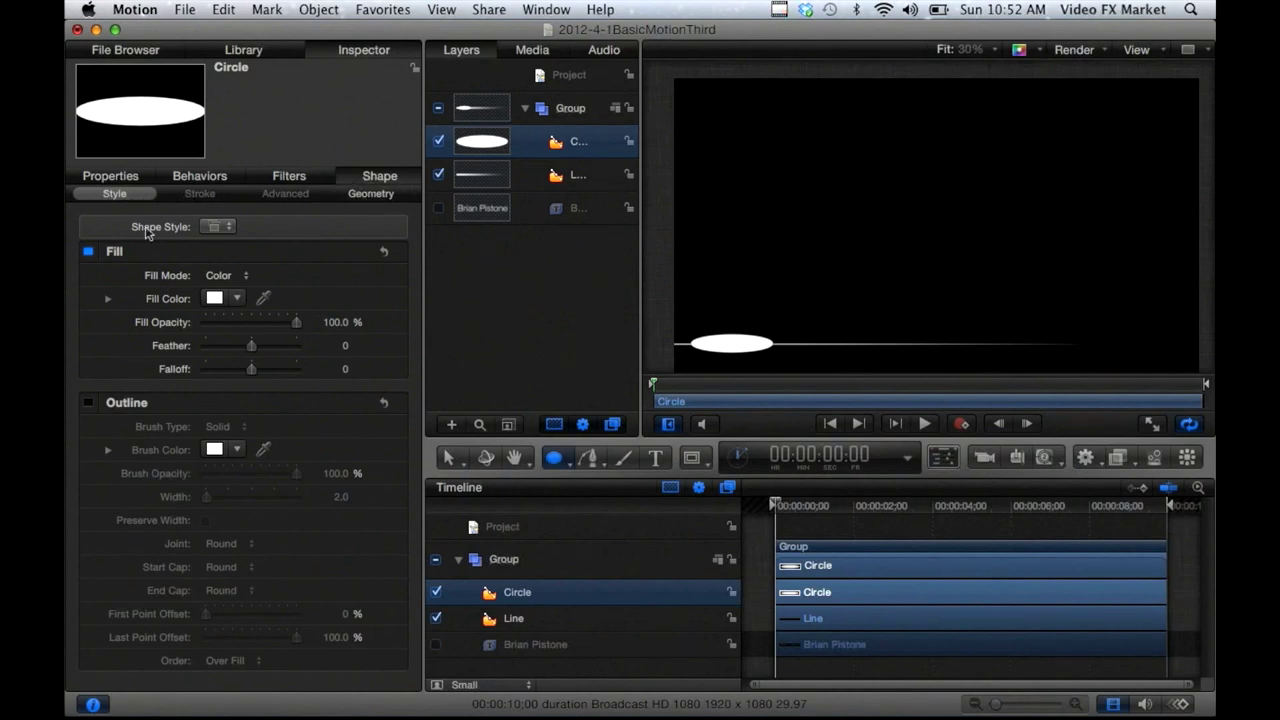
Give the ellipse about -54 Feather and 100 Falloff, then show the name title again.
drag(251, 345, 233, 351)
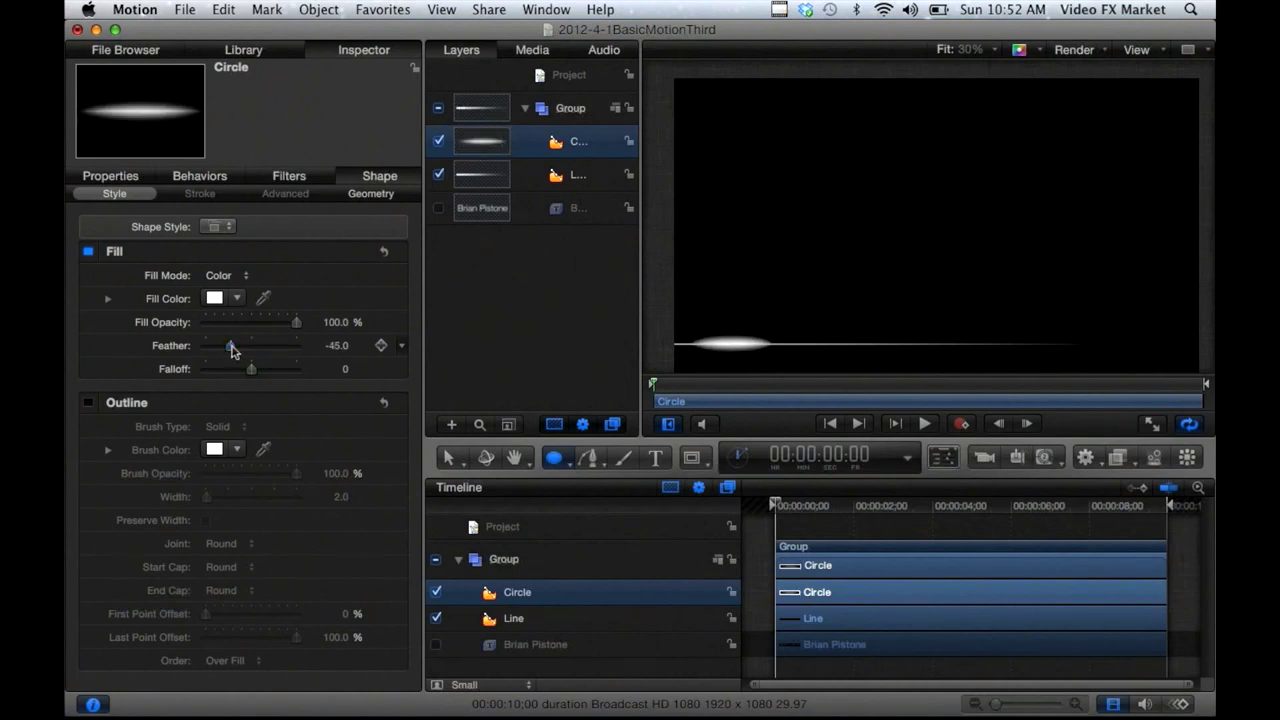
drag(250, 370, 360, 375)
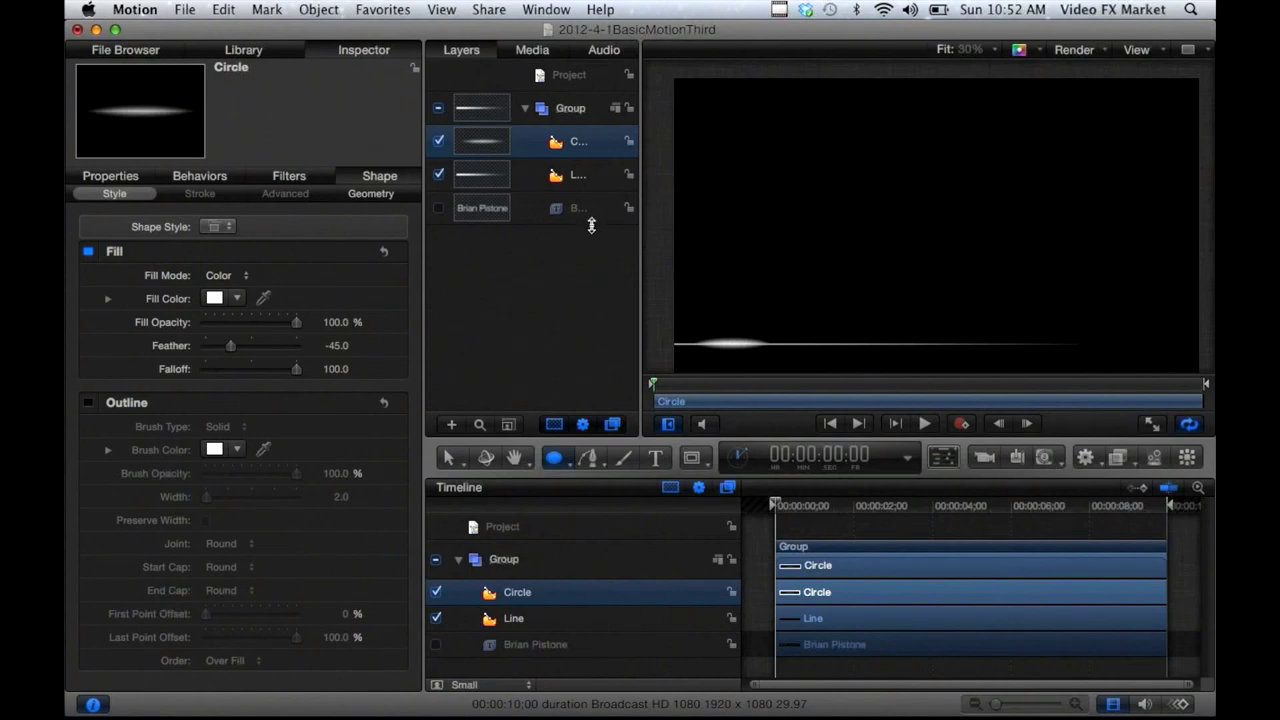
click(449, 458)
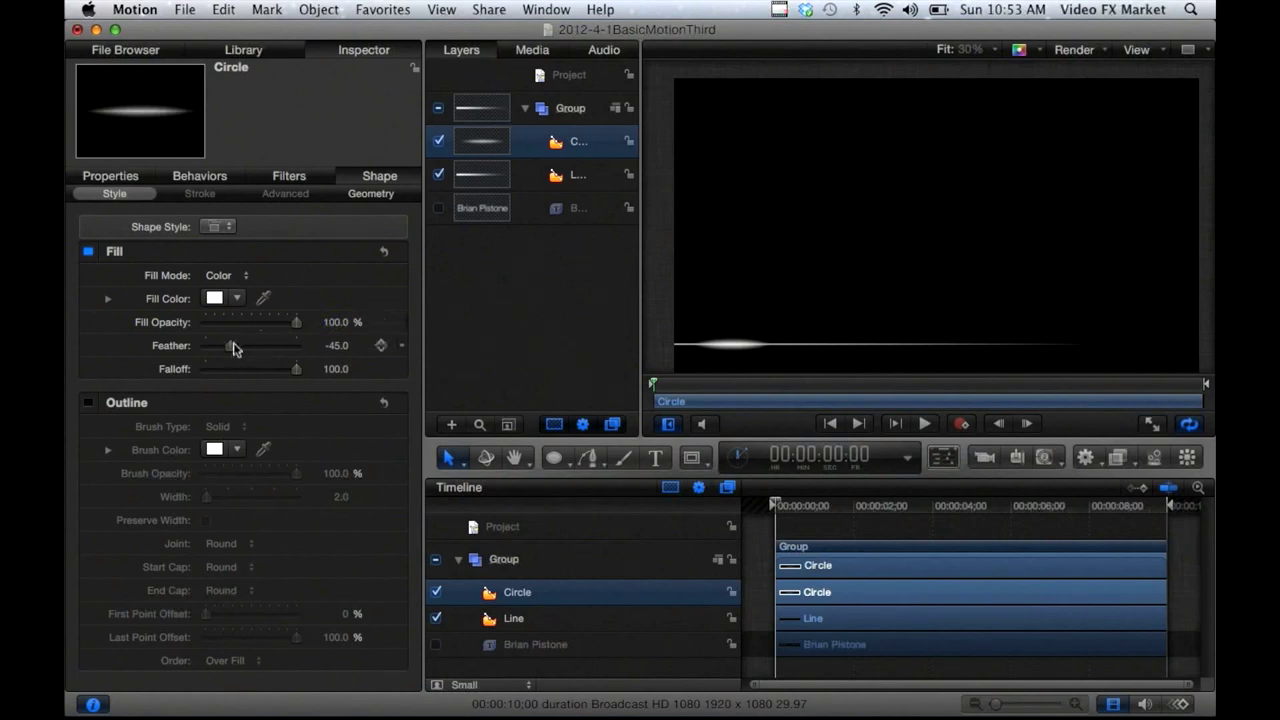
drag(231, 347, 226, 343)
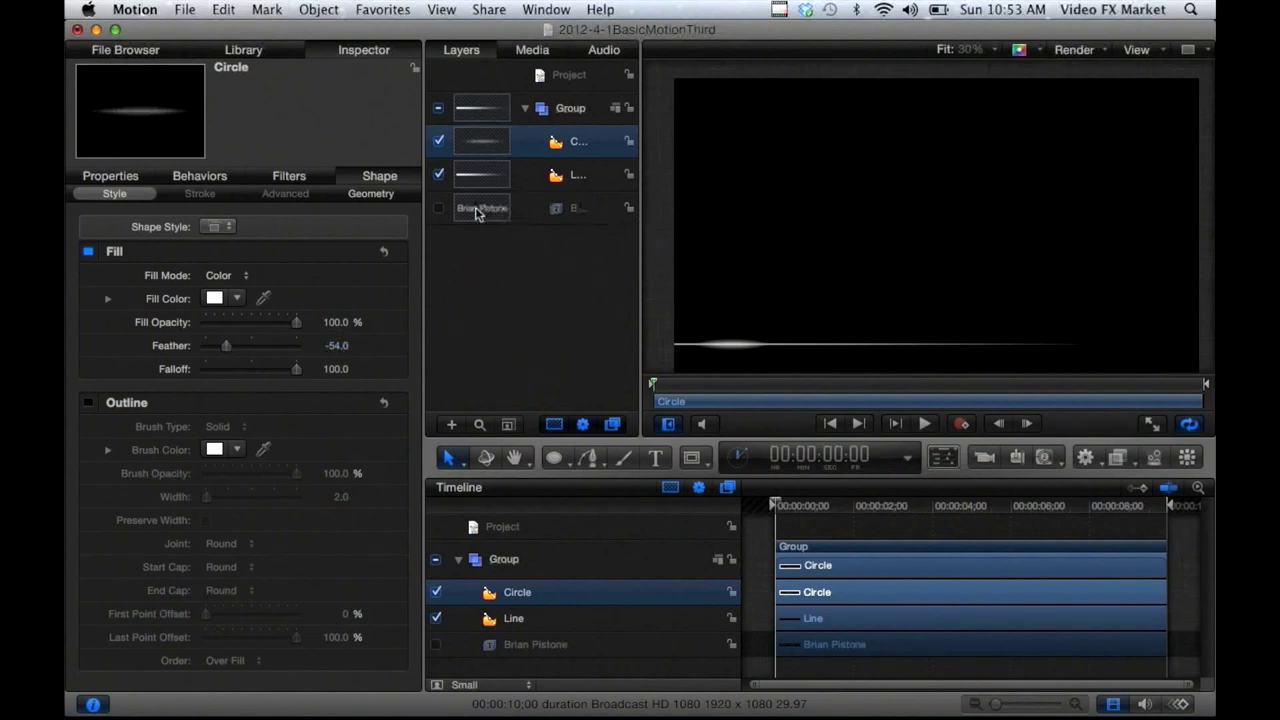
click(438, 209)
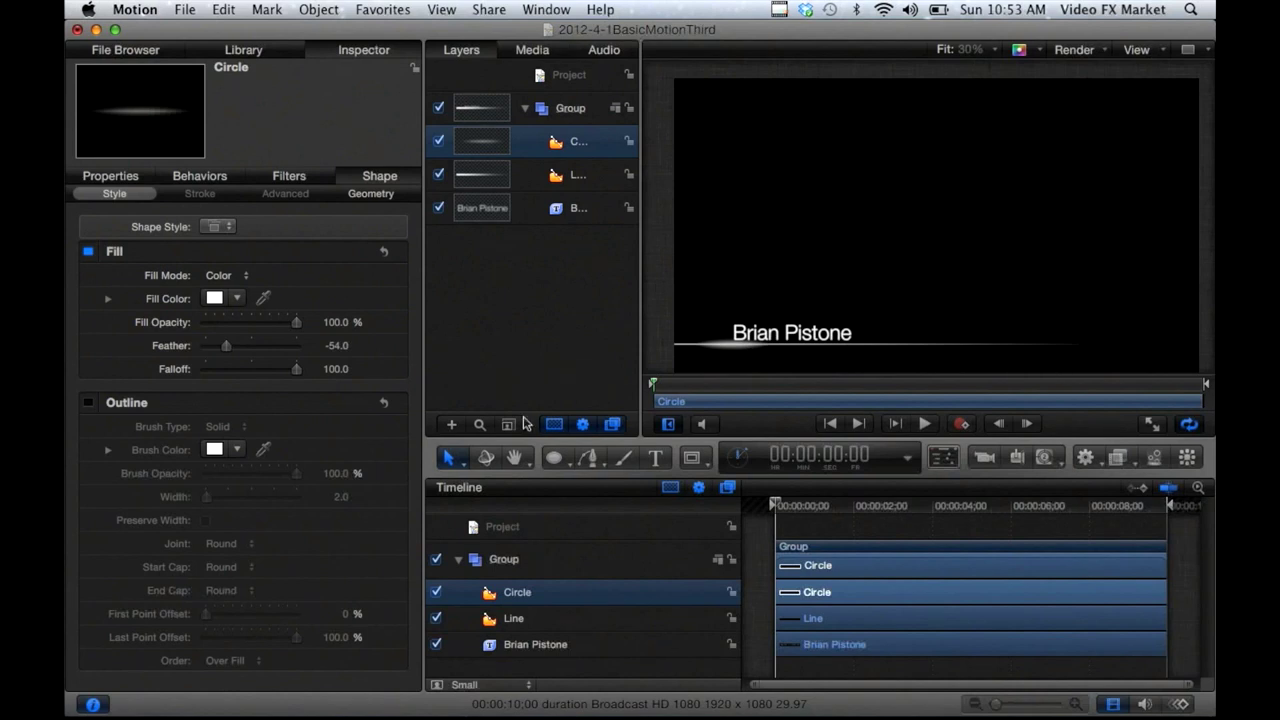
Apply the Library's Behaviors > Basic Motion > Move behavior to the Circle layer.
click(248, 51)
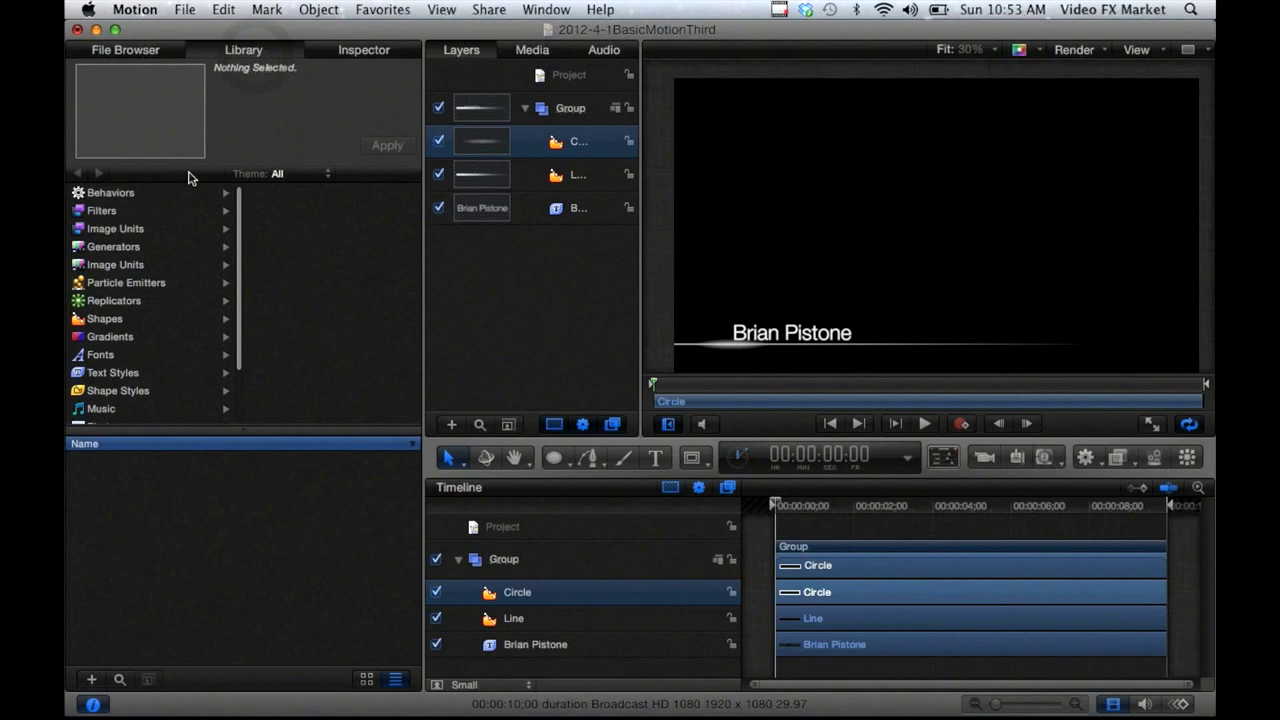
click(128, 193)
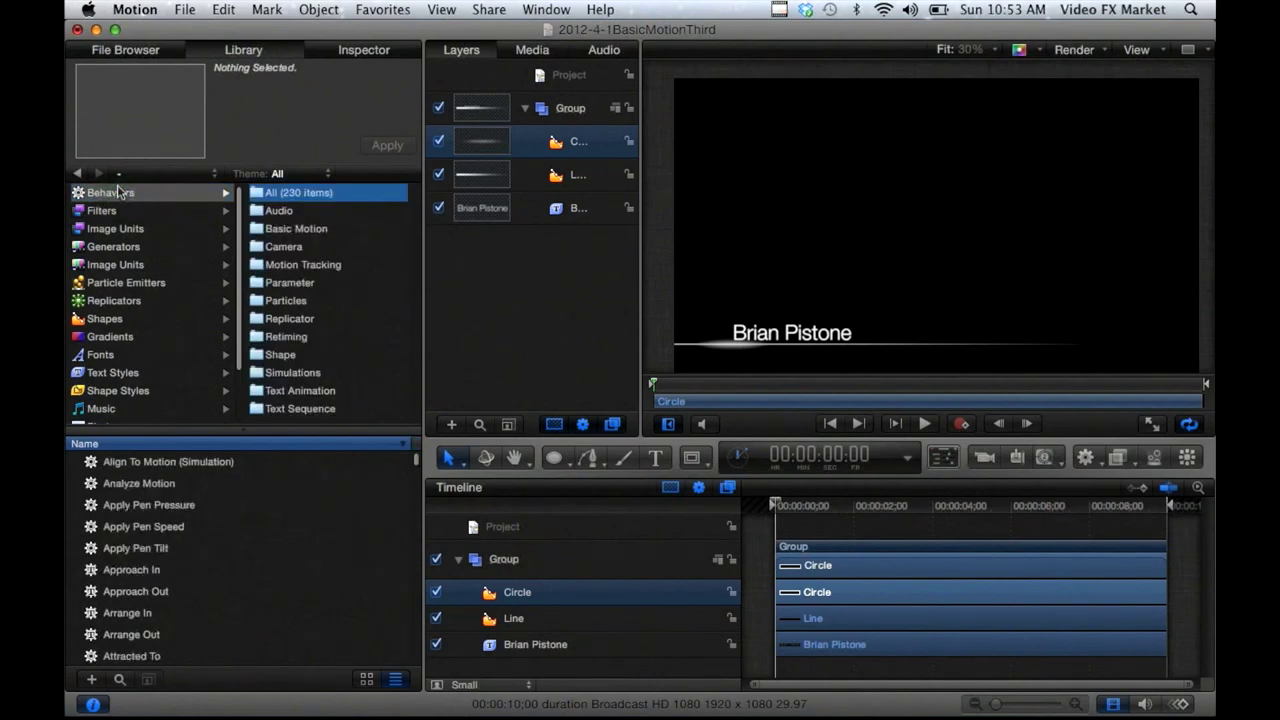
click(290, 229)
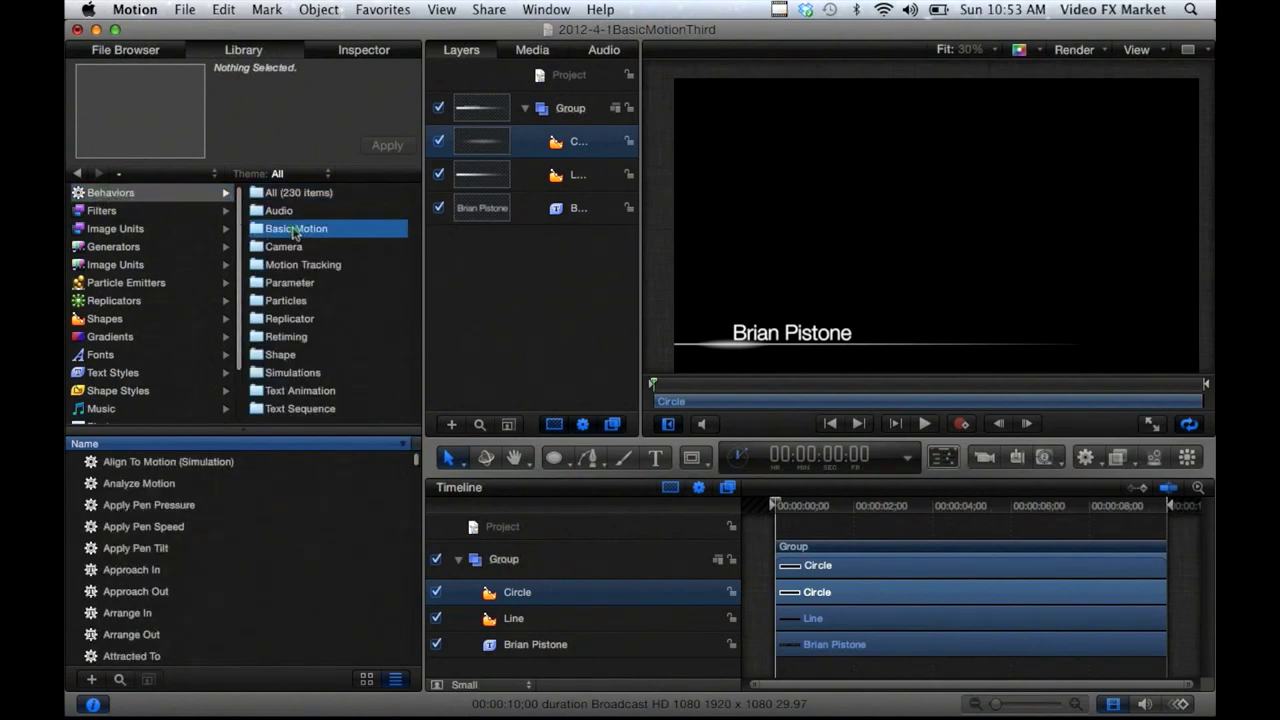
click(119, 679)
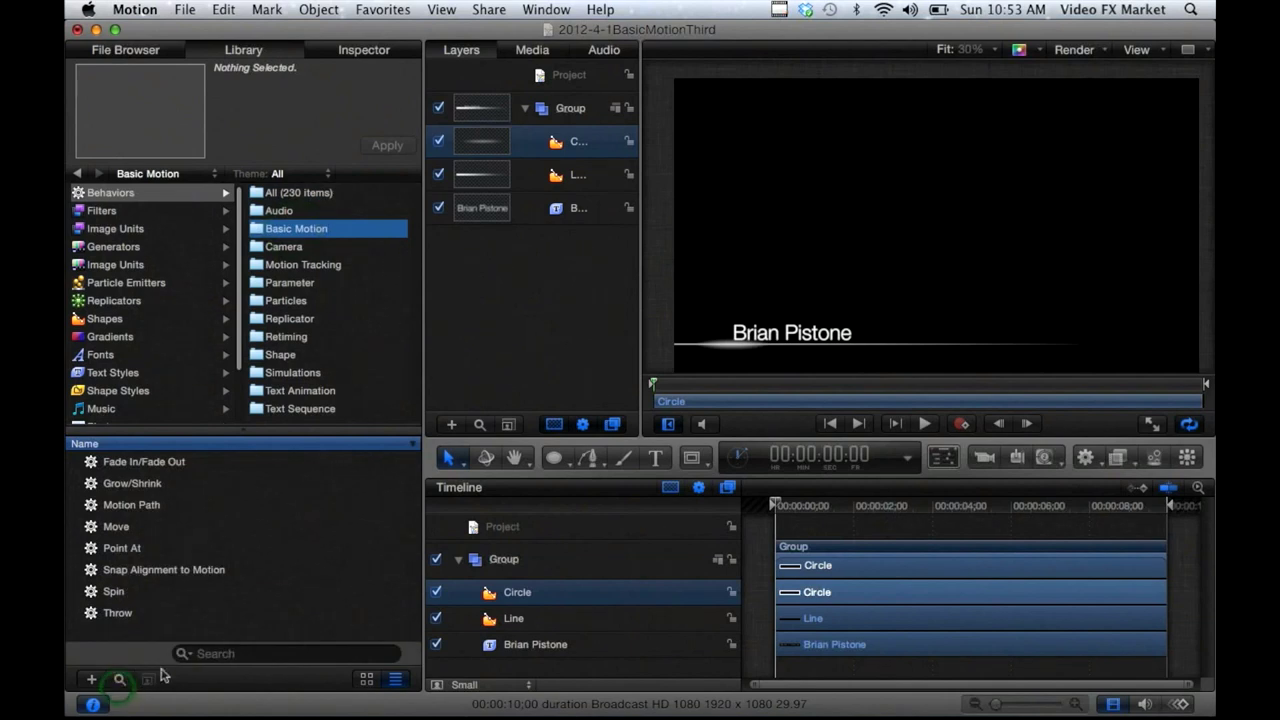
click(225, 653)
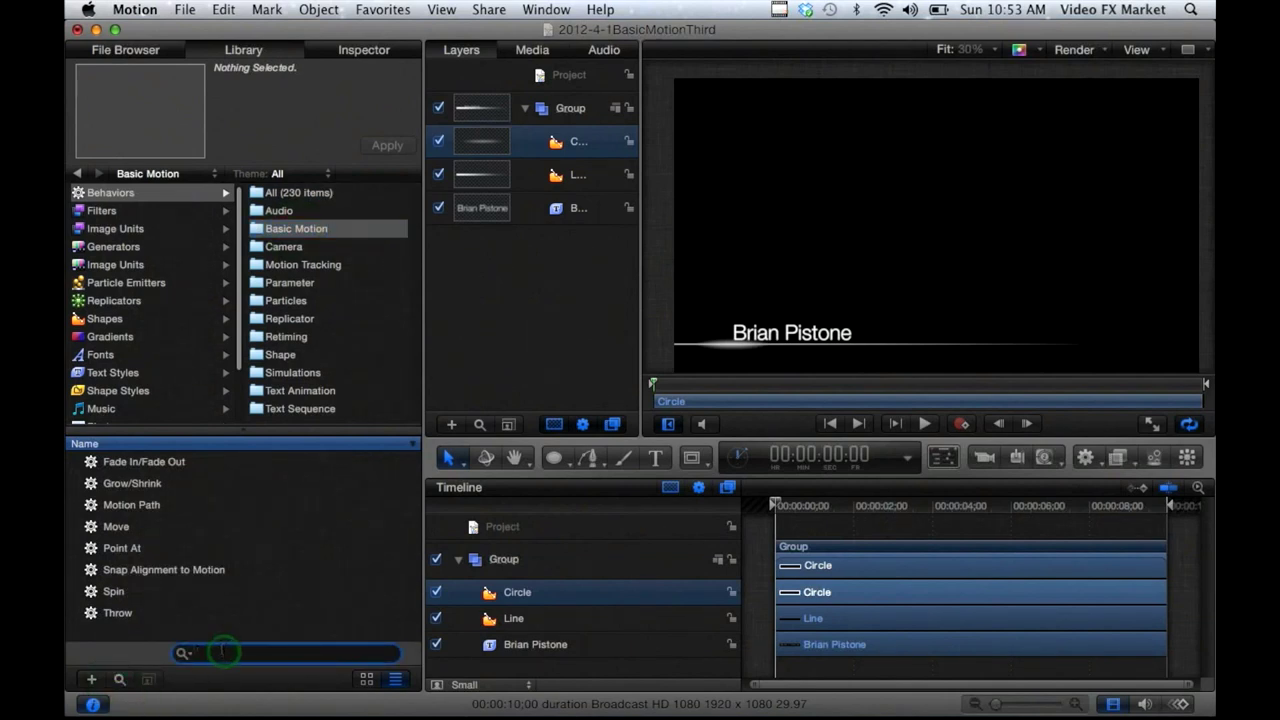
click(116, 527)
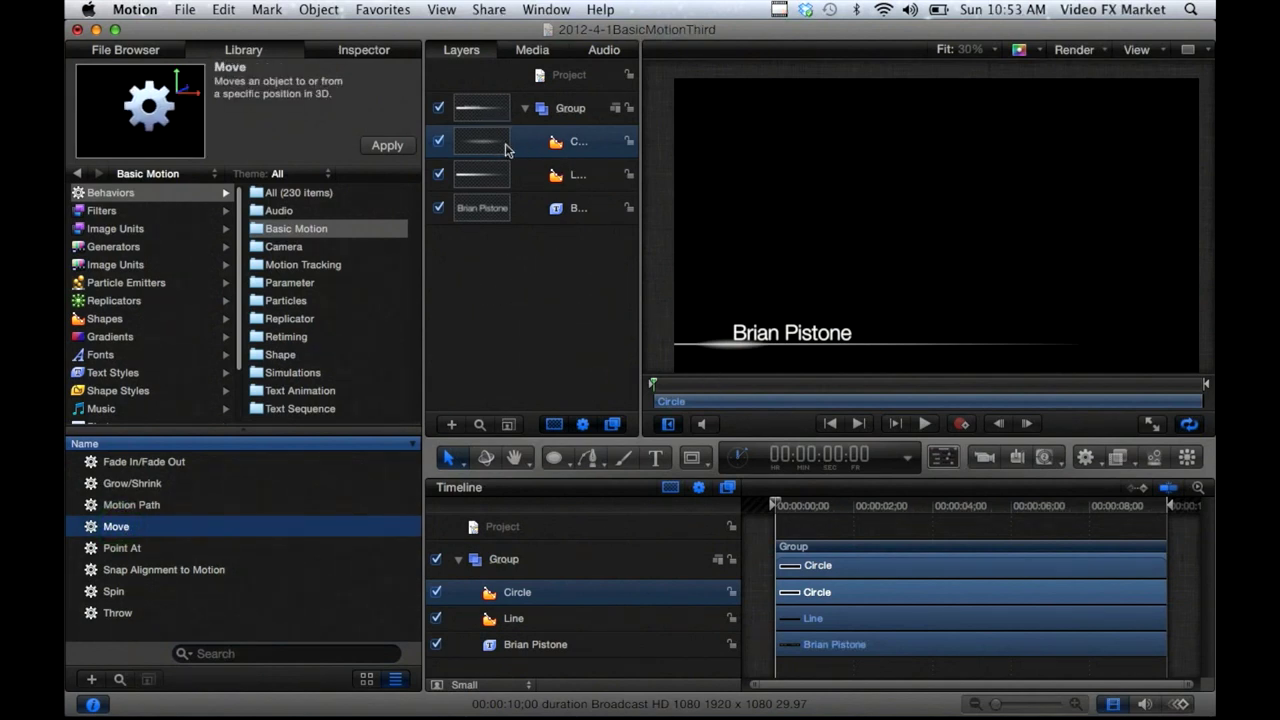
click(392, 146)
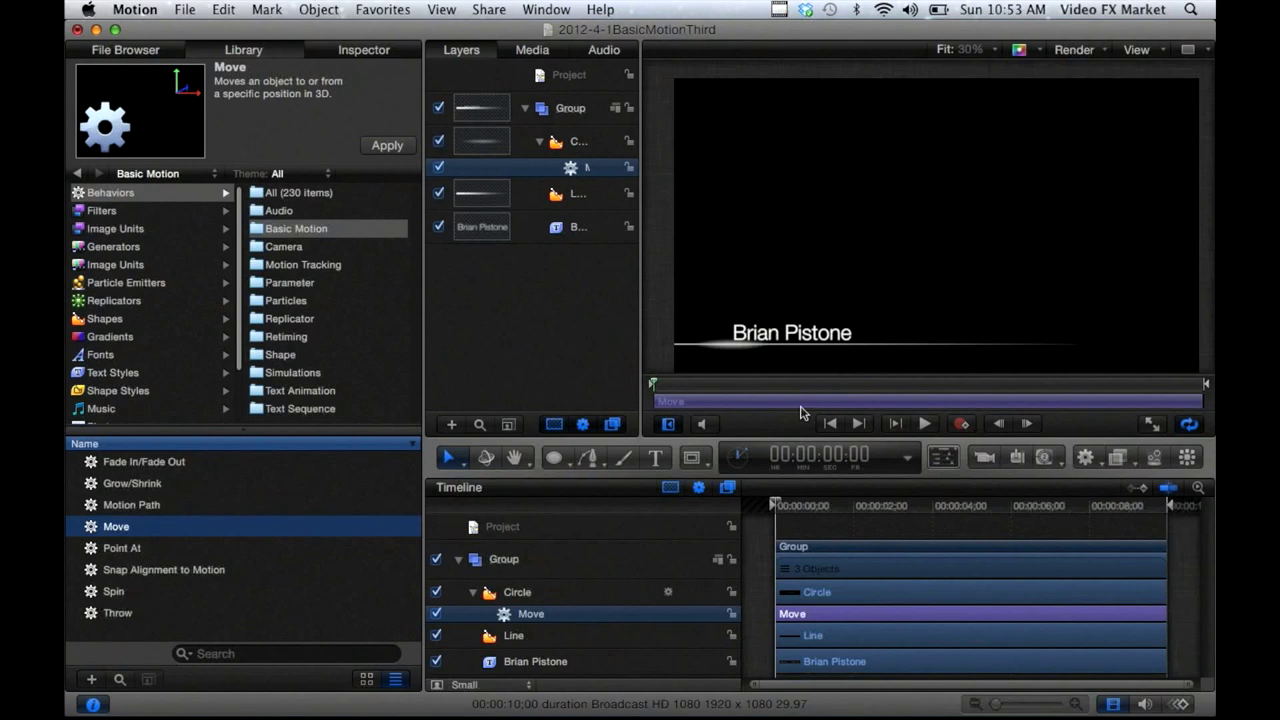
key(super+slash)
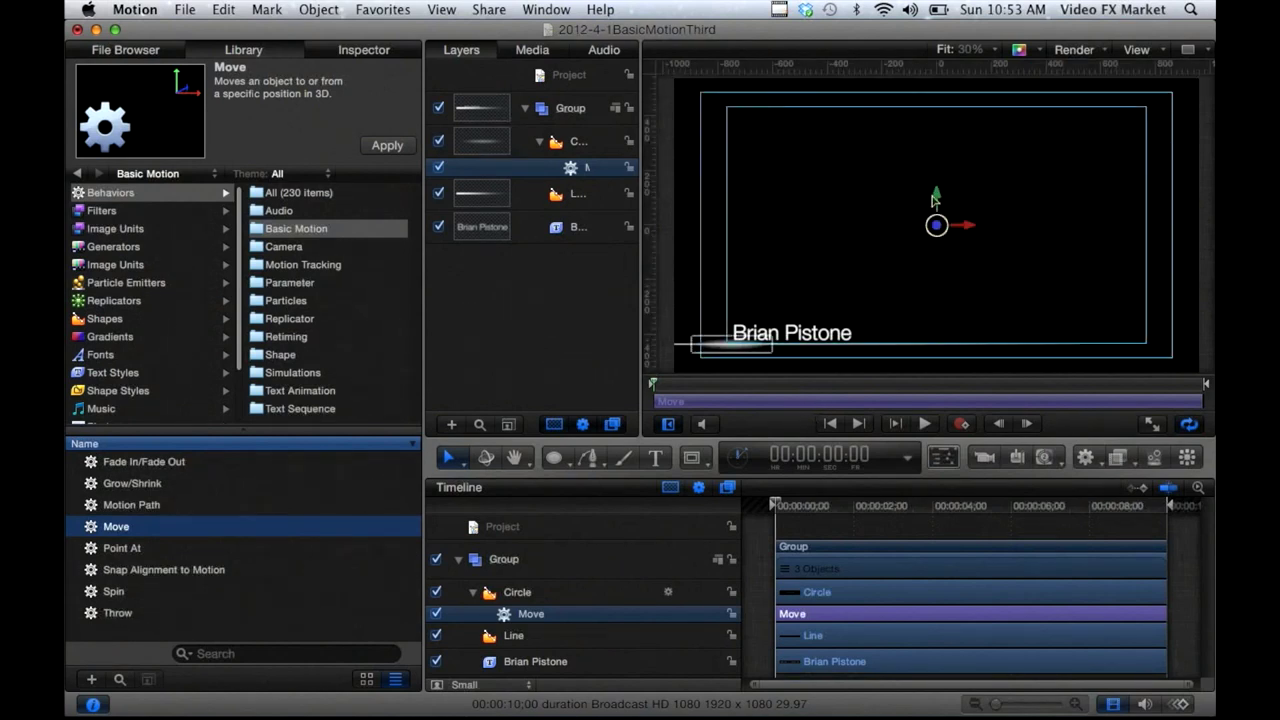
Preview the Move, then drag the glow's destination down onto the line.
key(Up)
key(Up)
key(Up)
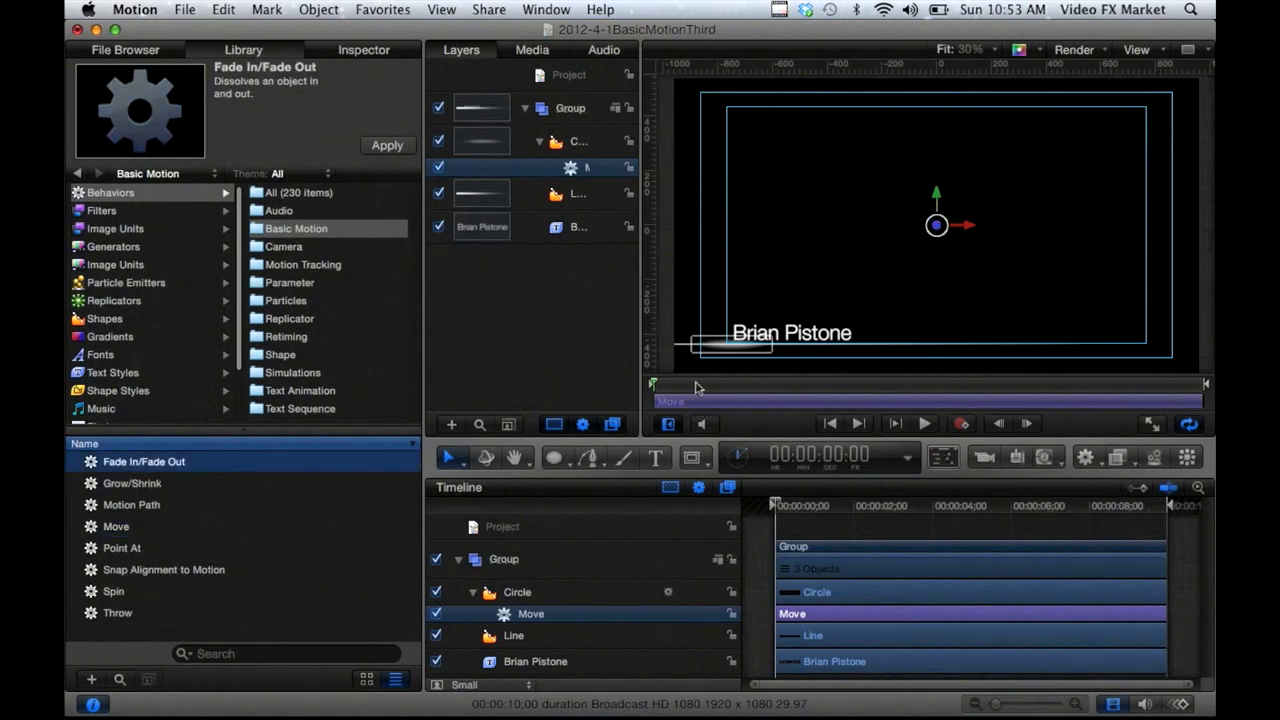
click(924, 424)
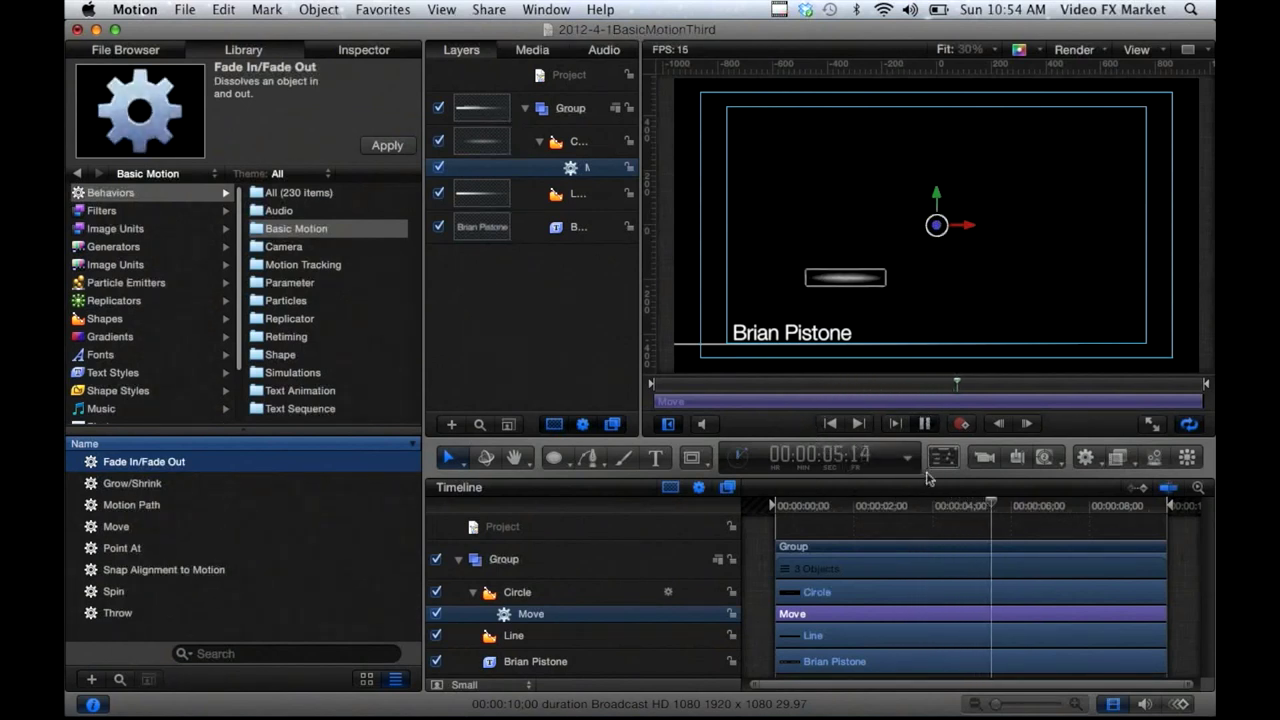
key(space)
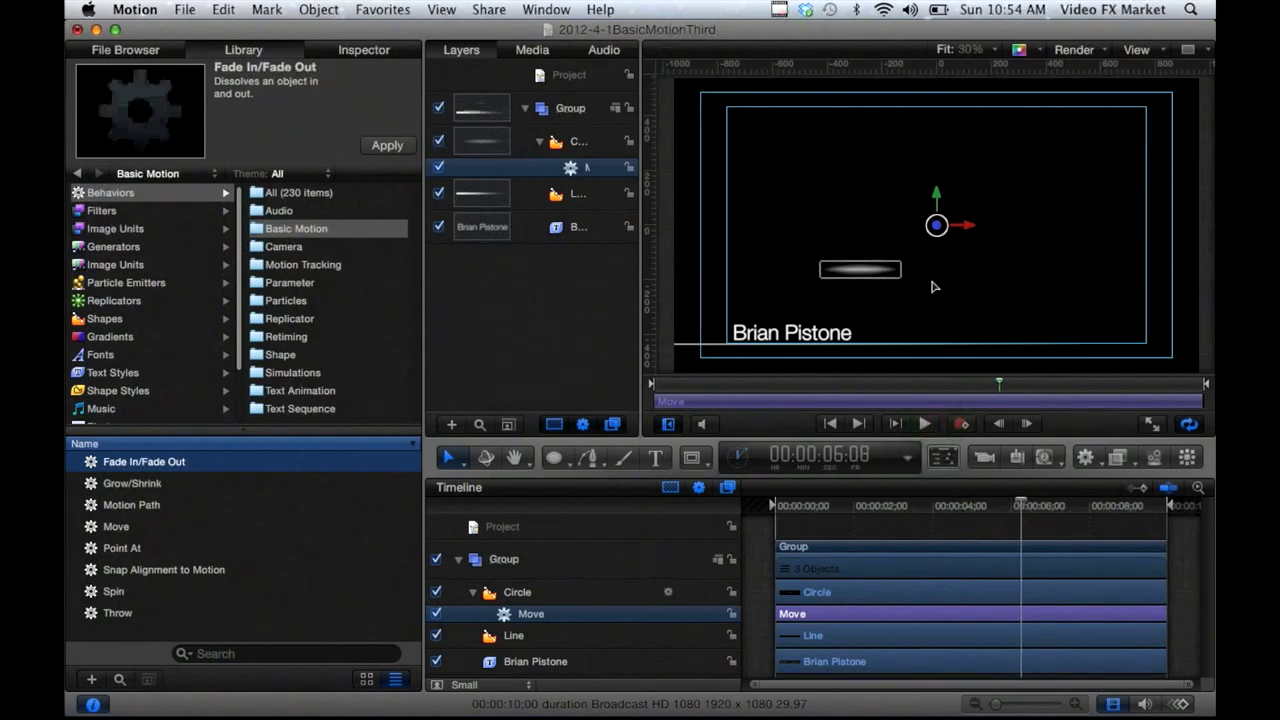
drag(937, 197, 952, 316)
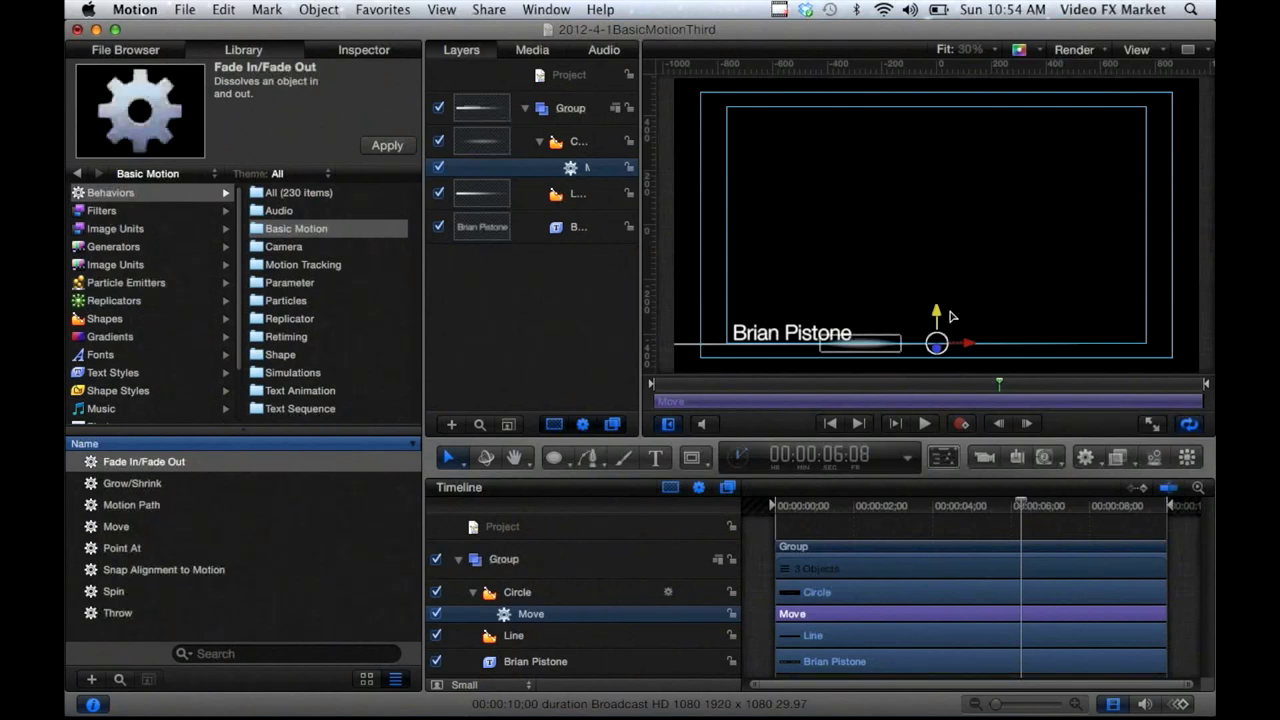
key(super+slash)
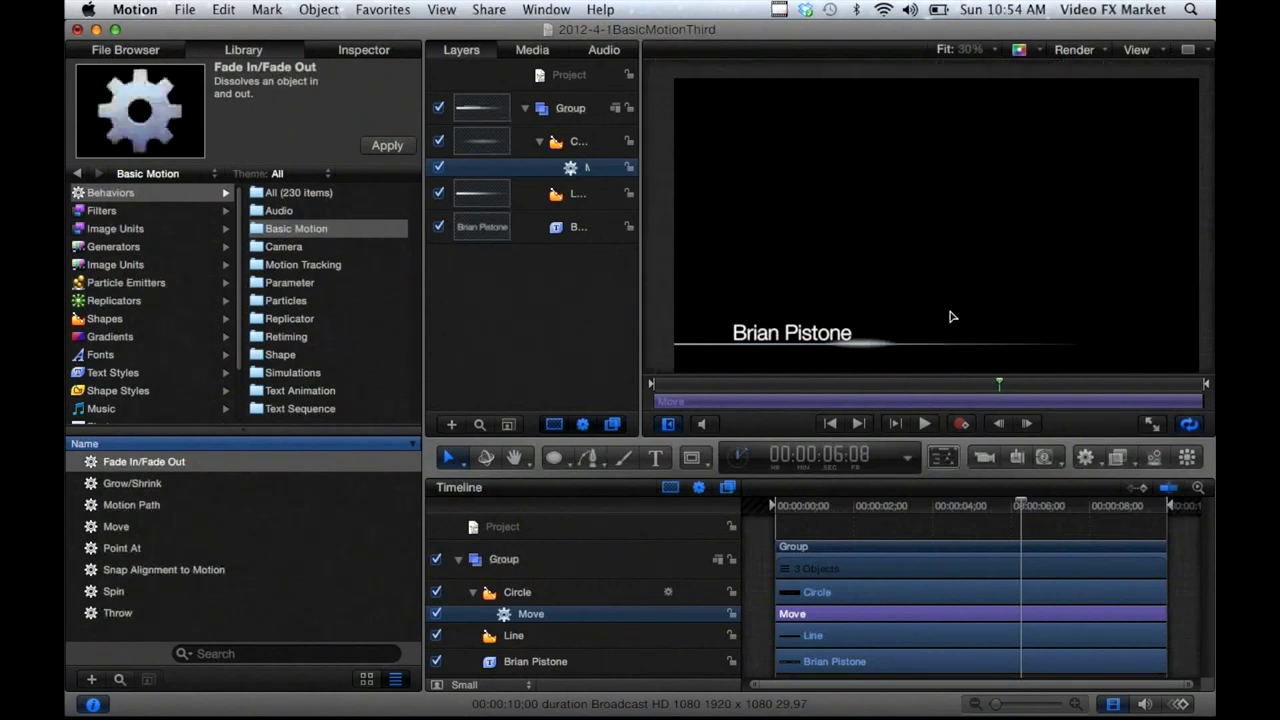
key(super+slash)
drag(942, 316, 940, 316)
Push the glow's end point right along the line and preview the slide.
key(super+slash)
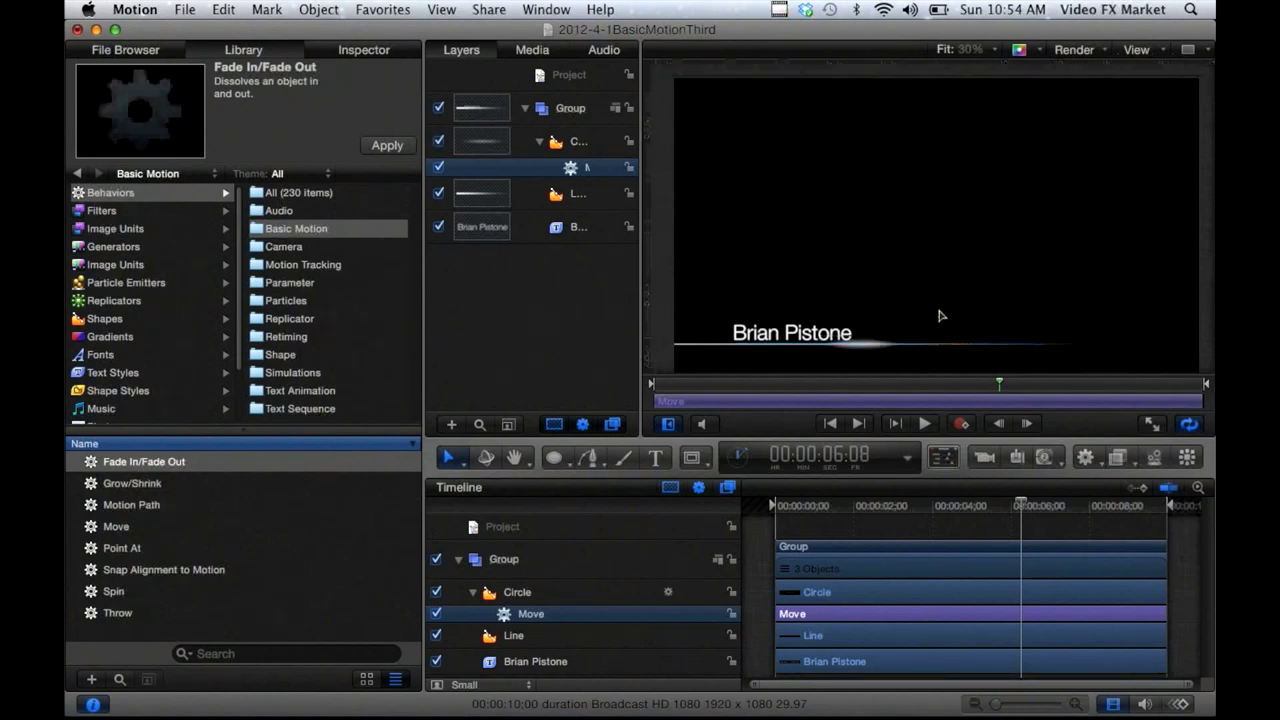
key(space)
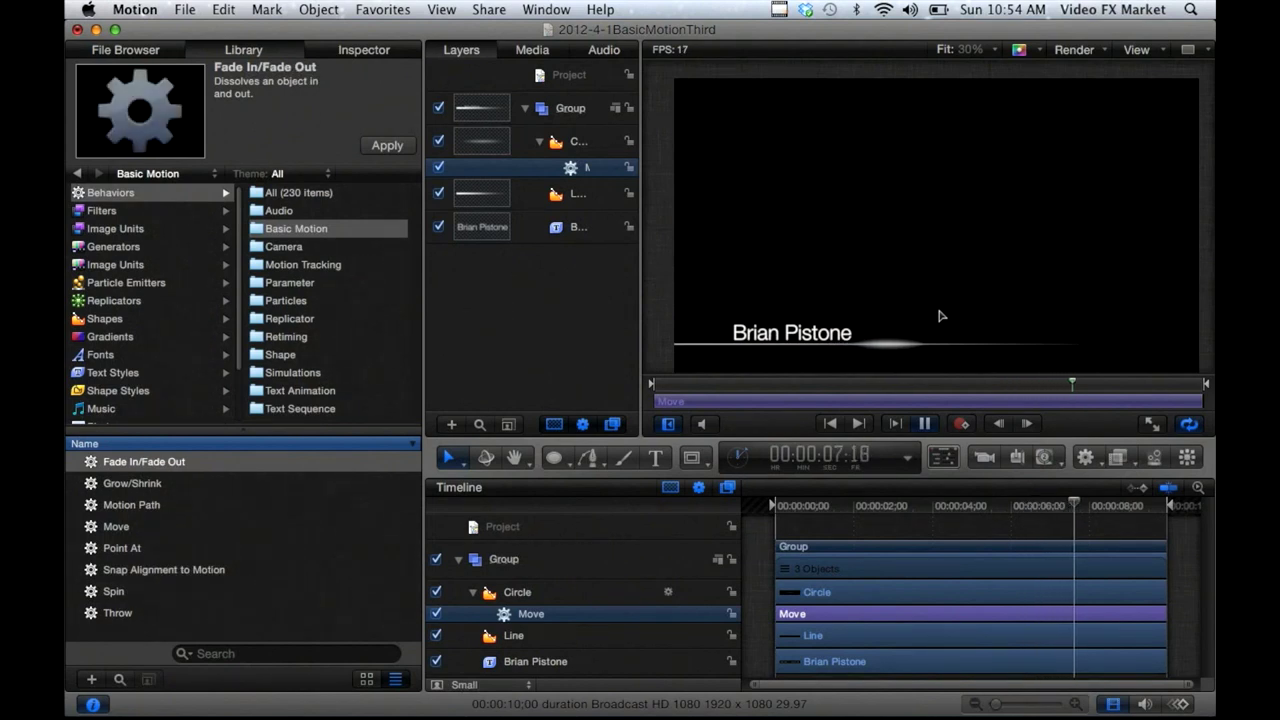
key(super+slash)
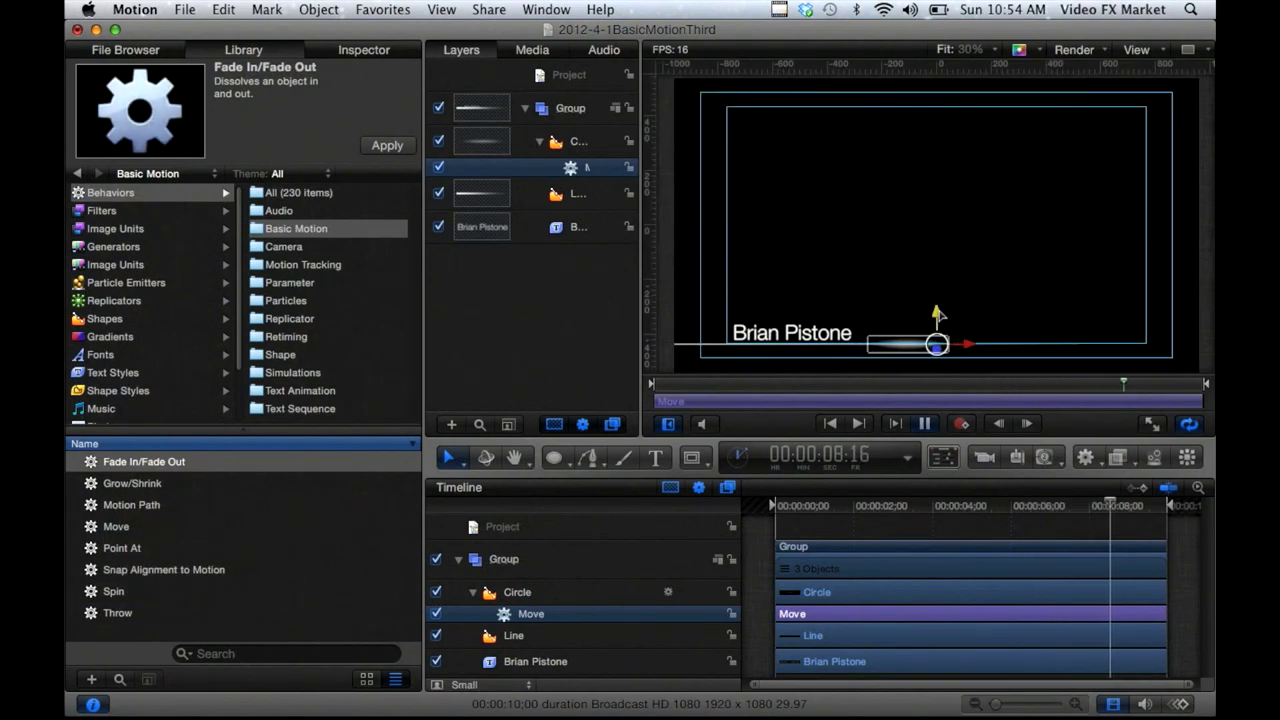
key(space)
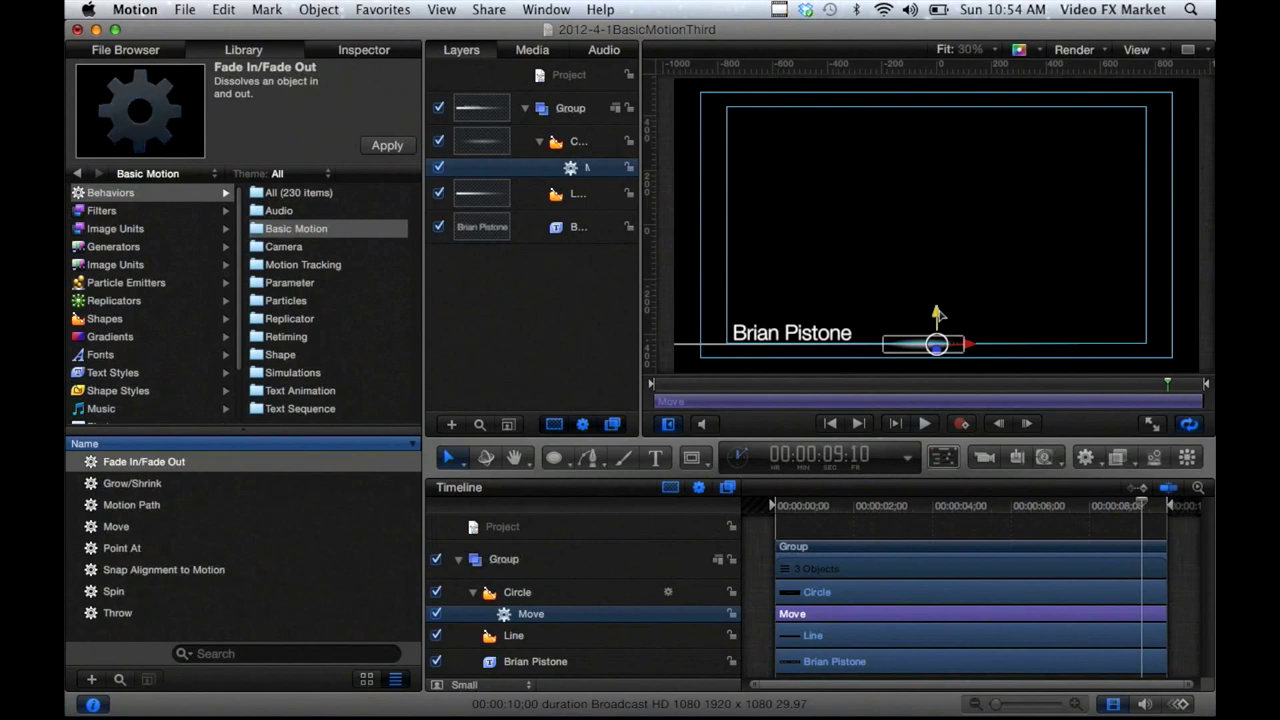
key(super+slash)
key(super+slash)
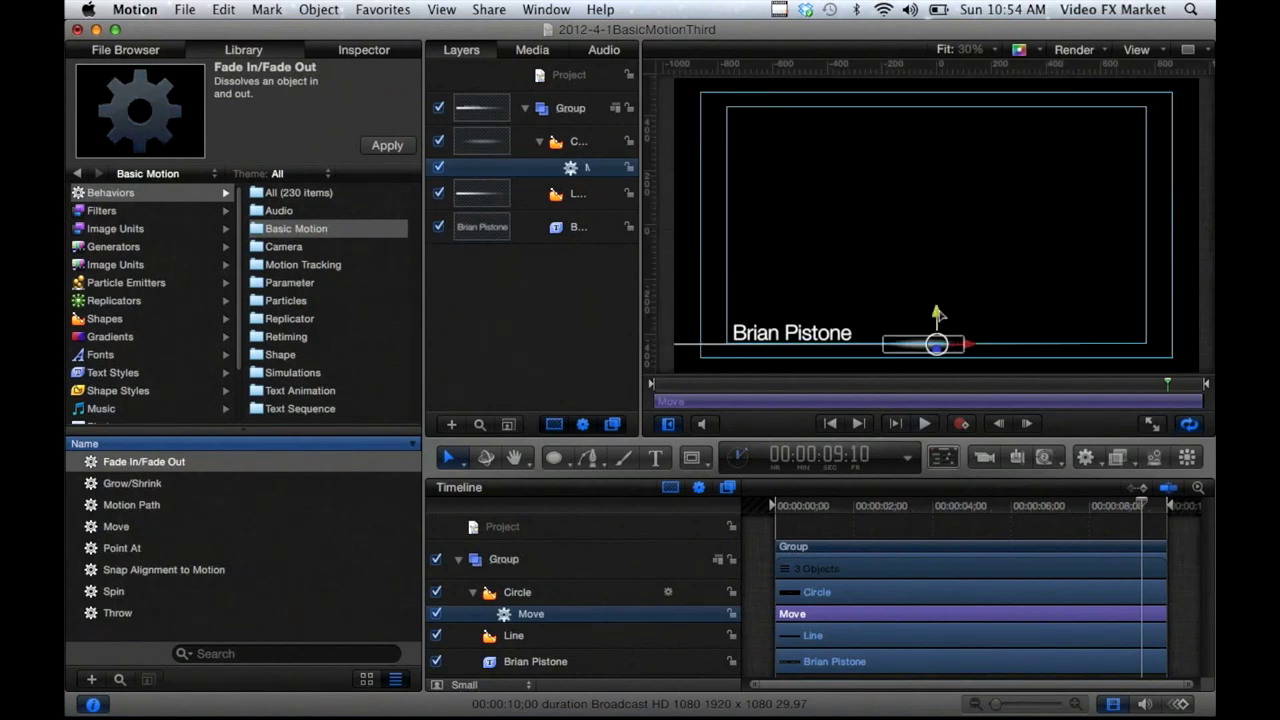
drag(967, 346, 1071, 344)
key(space)
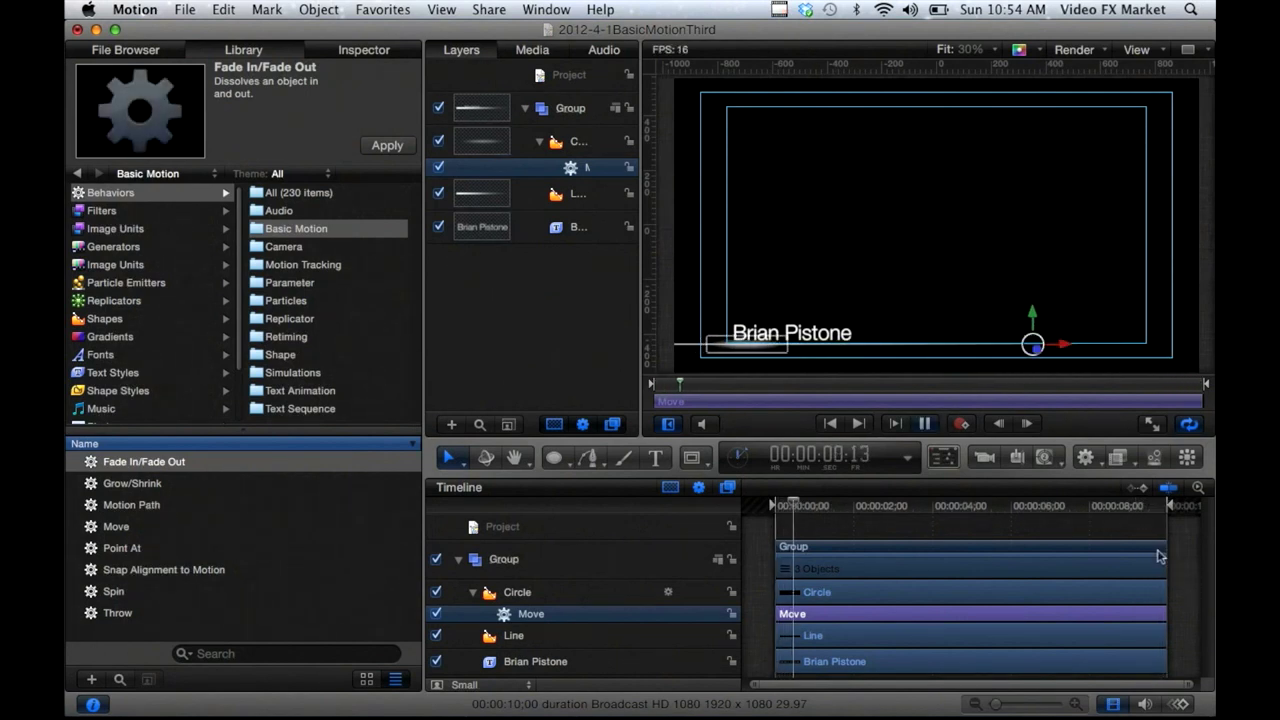
key(space)
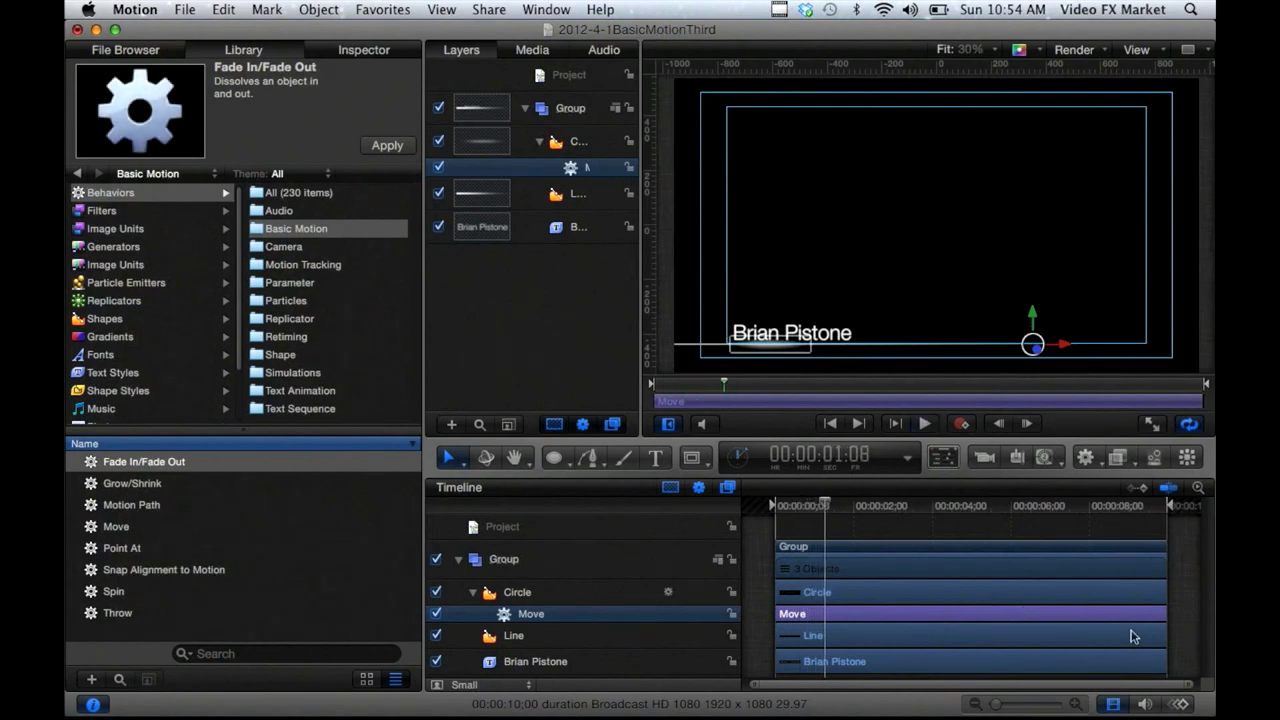
Trim the Move behavior's out point to 00:00:02:08 and preview from the start.
drag(1163, 614, 860, 615)
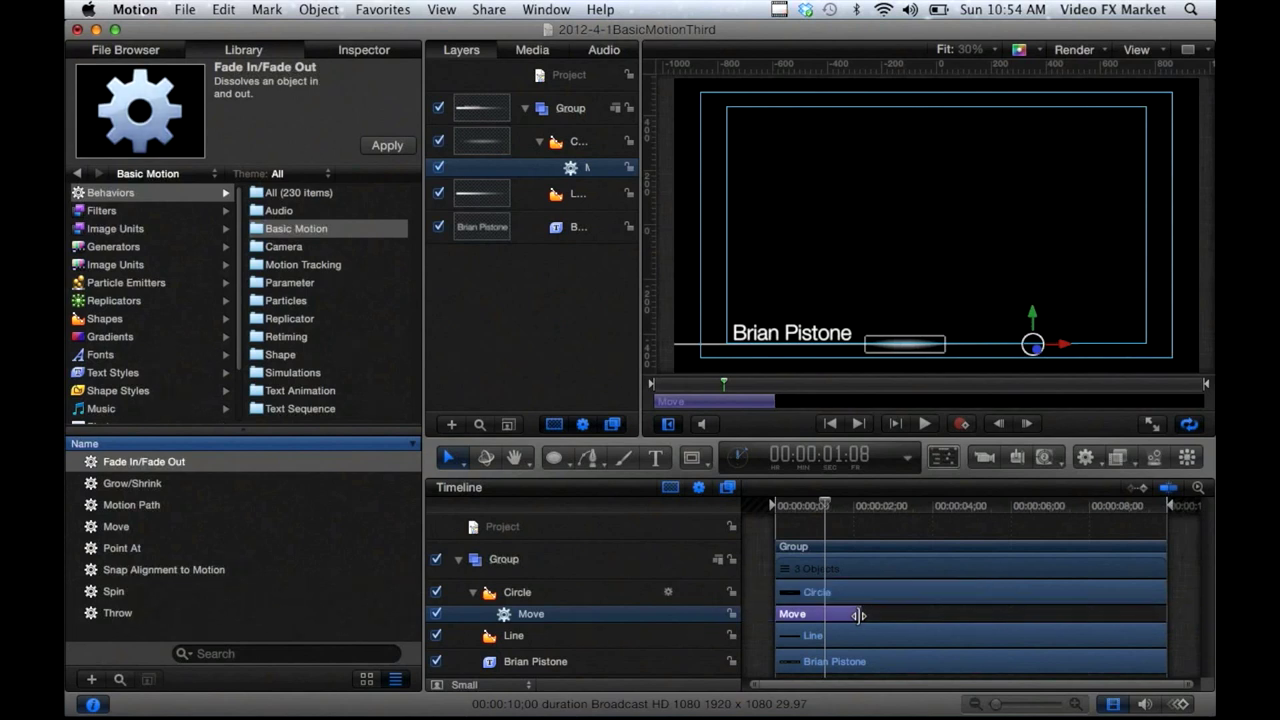
drag(826, 502, 777, 505)
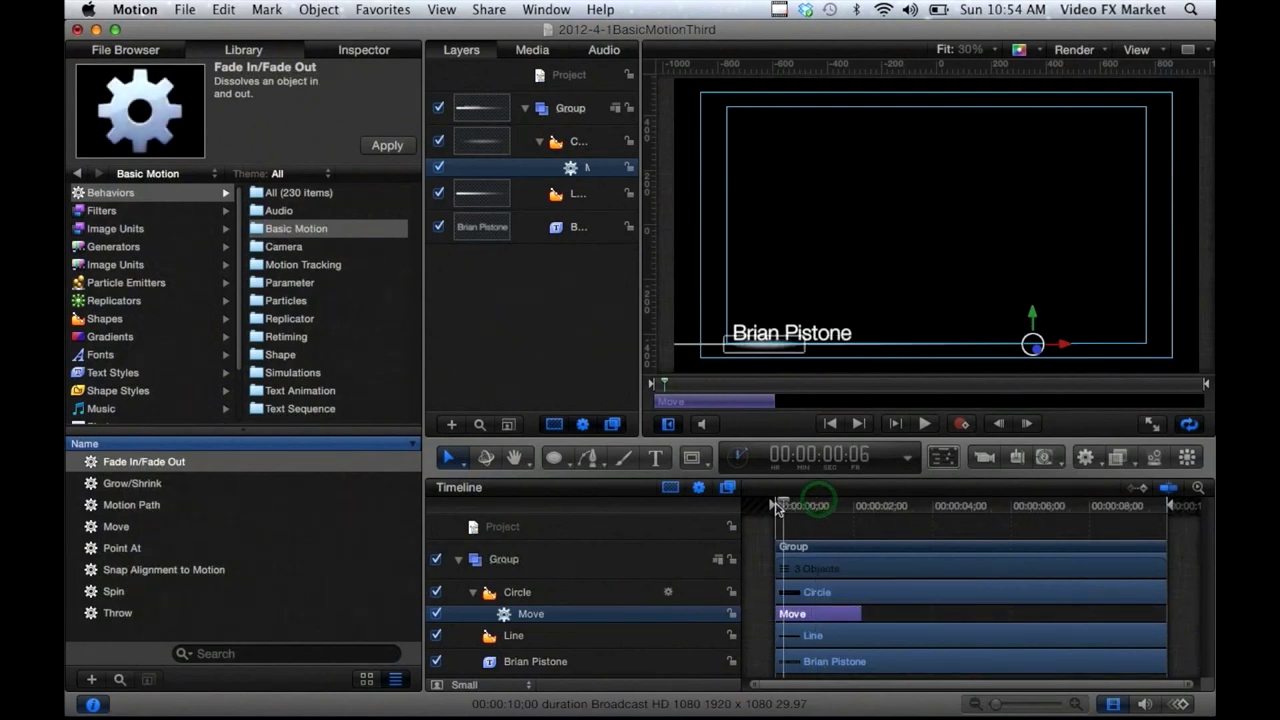
key(space)
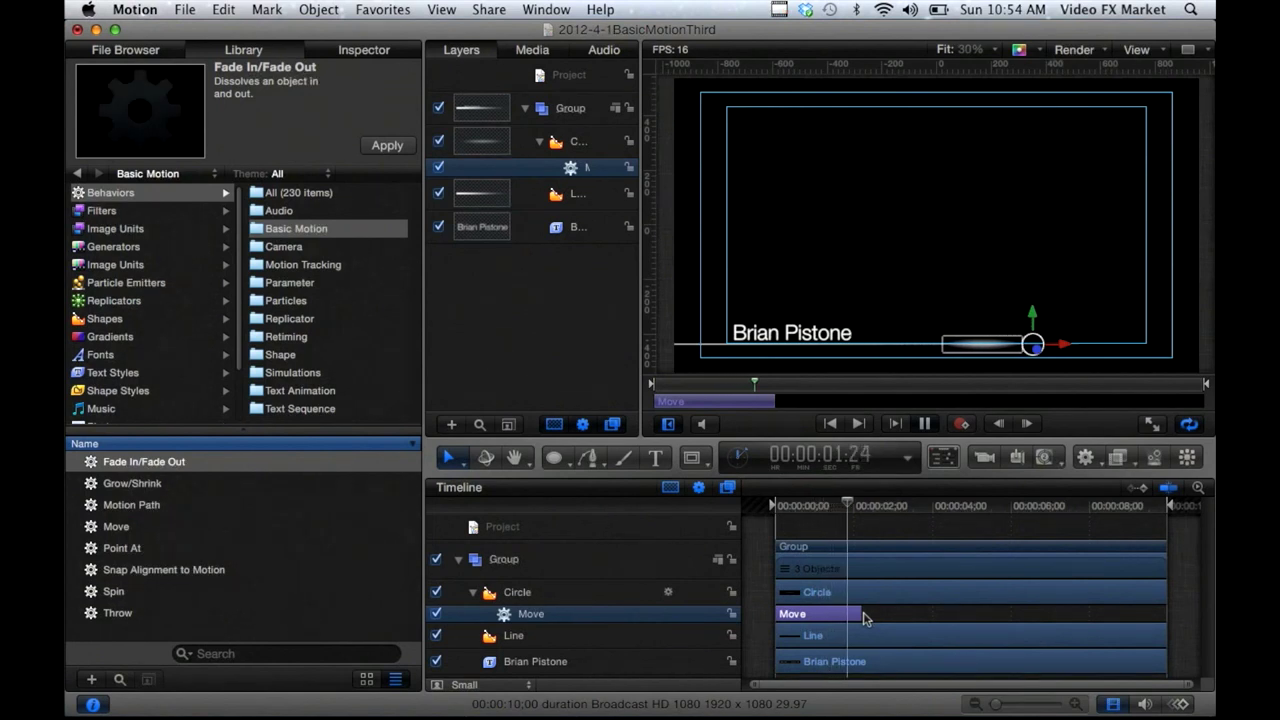
key(space)
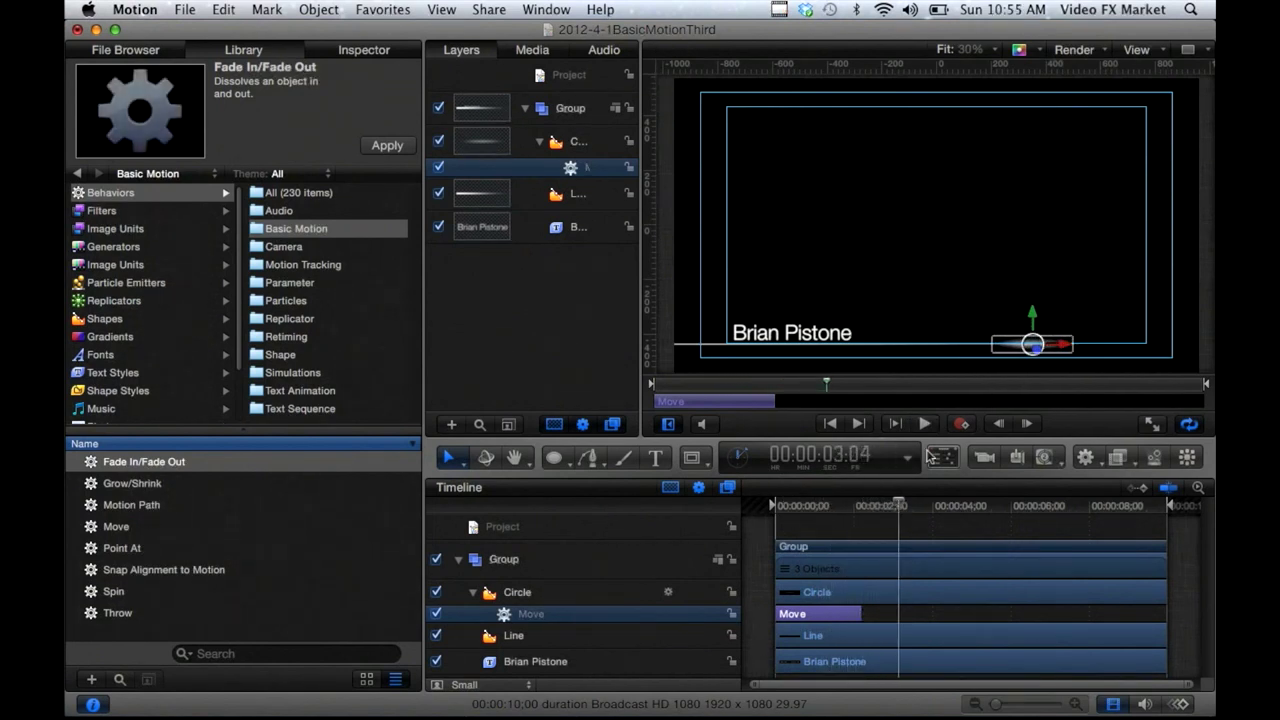
Deselect the circle, hide overlays, and replay the faster slide from the beginning.
click(1012, 366)
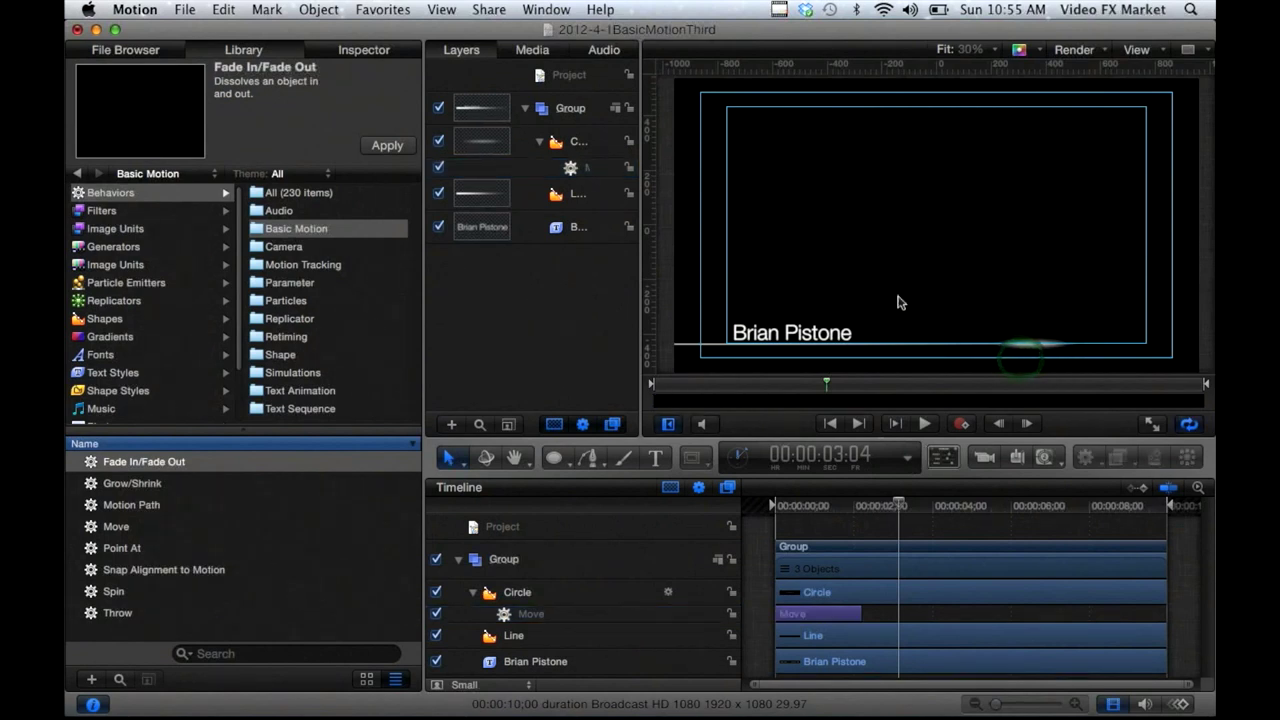
key(super+slash)
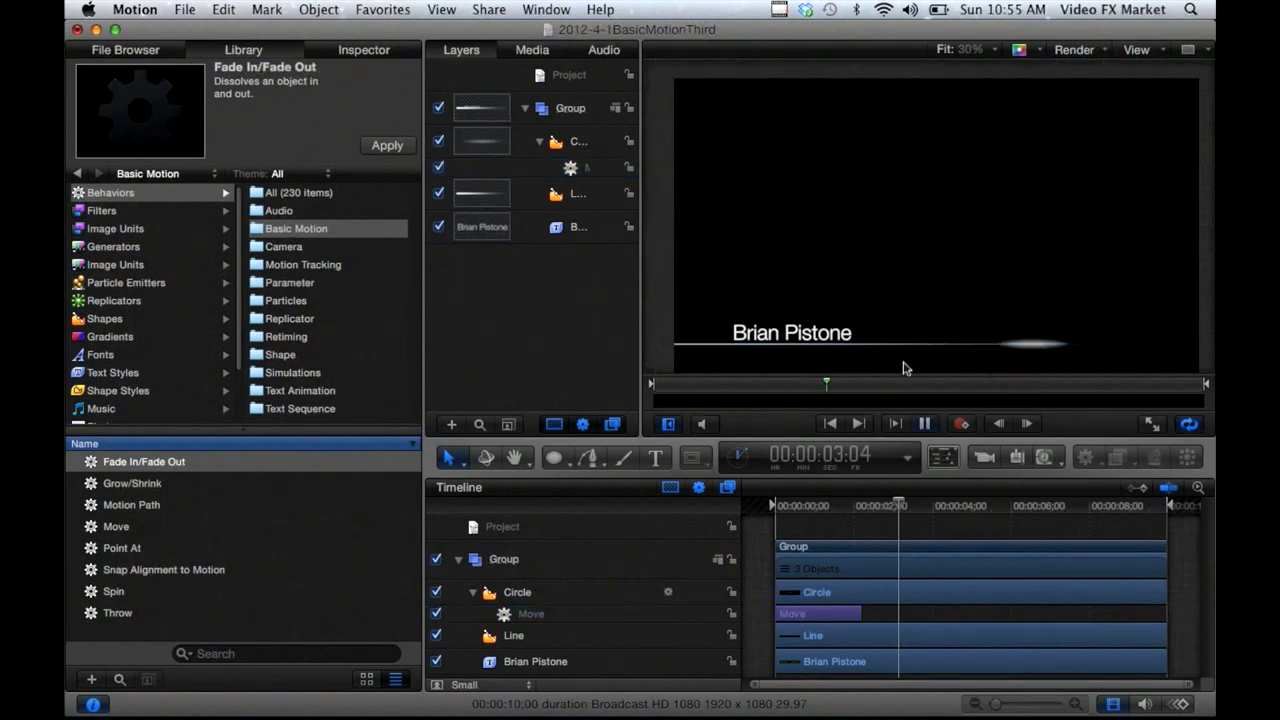
click(795, 509)
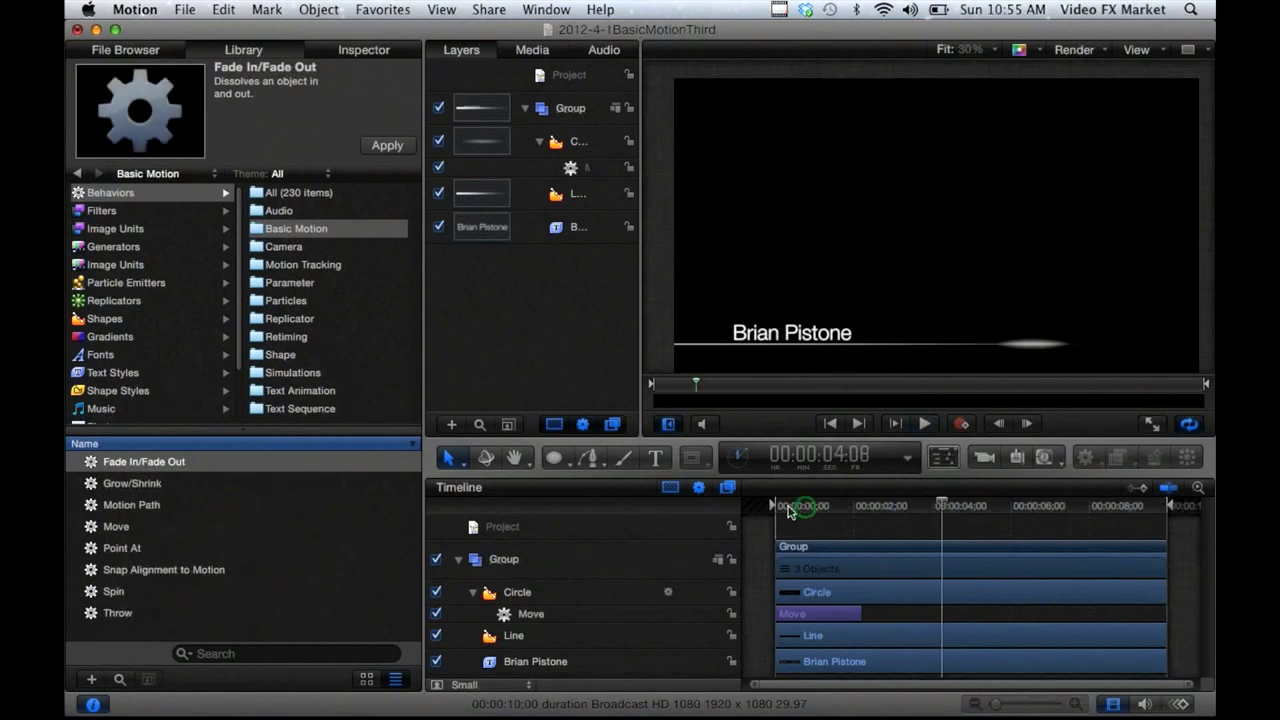
key(space)
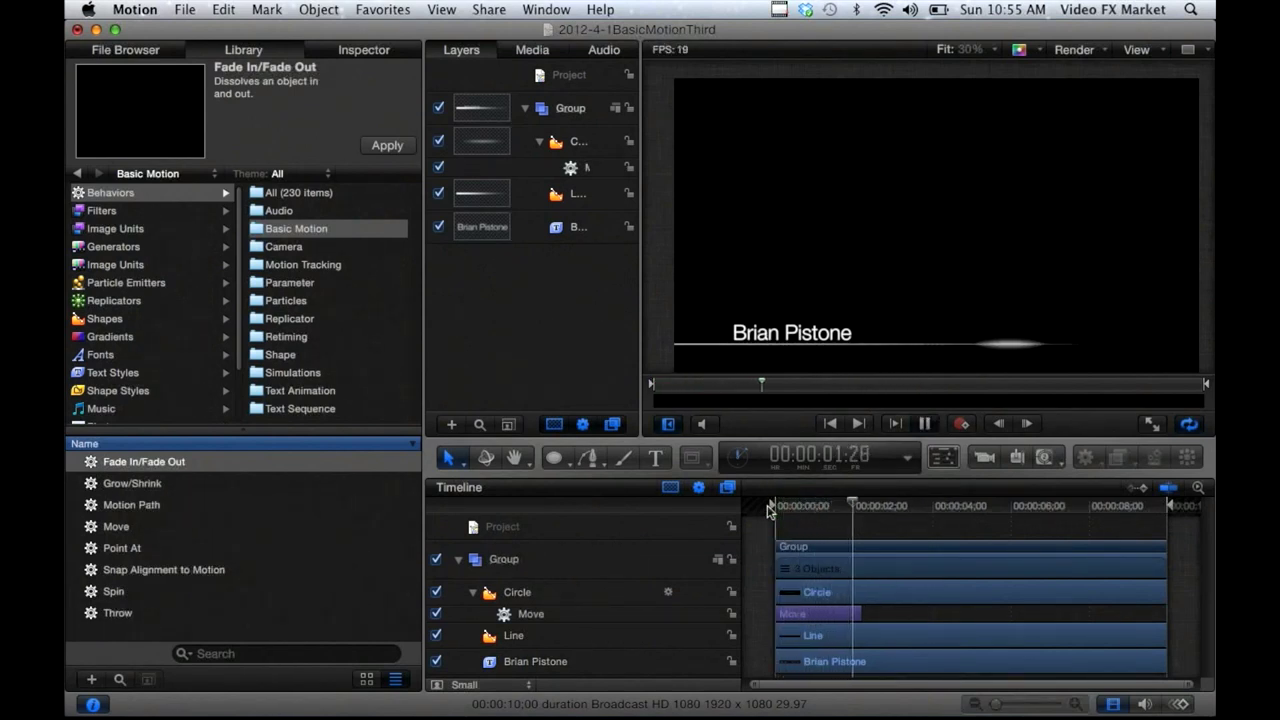
key(space)
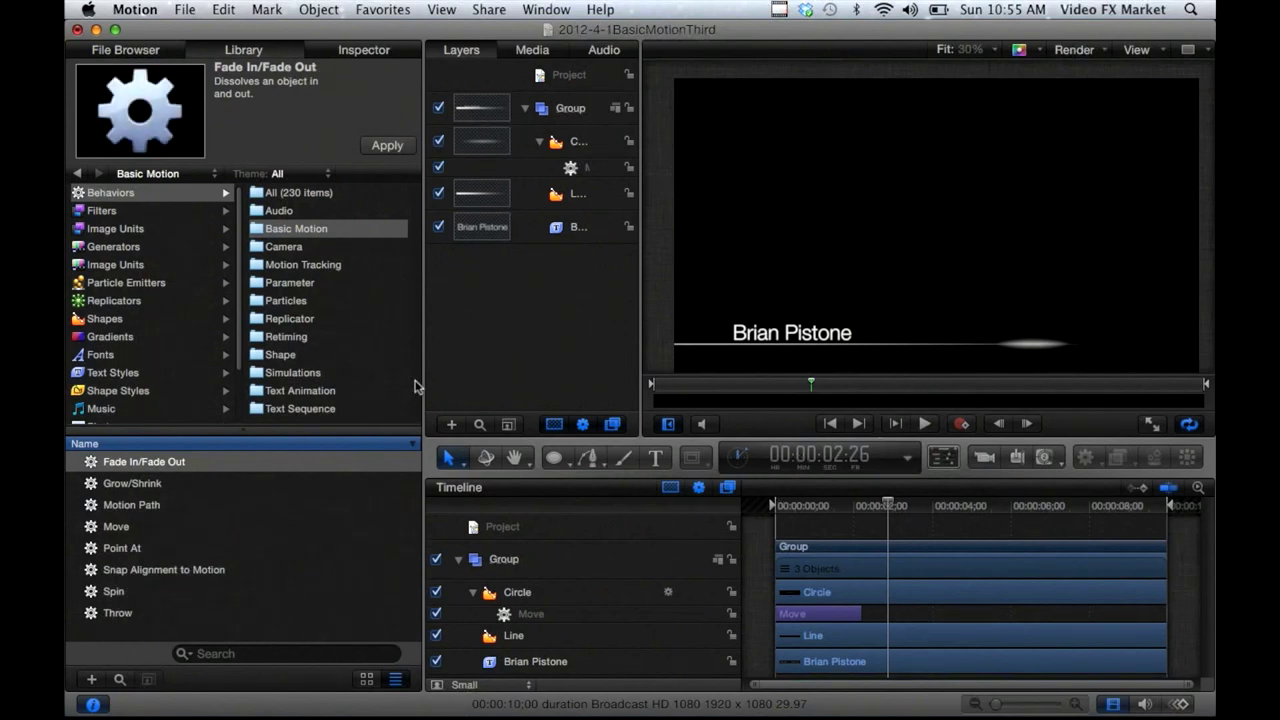
click(143, 195)
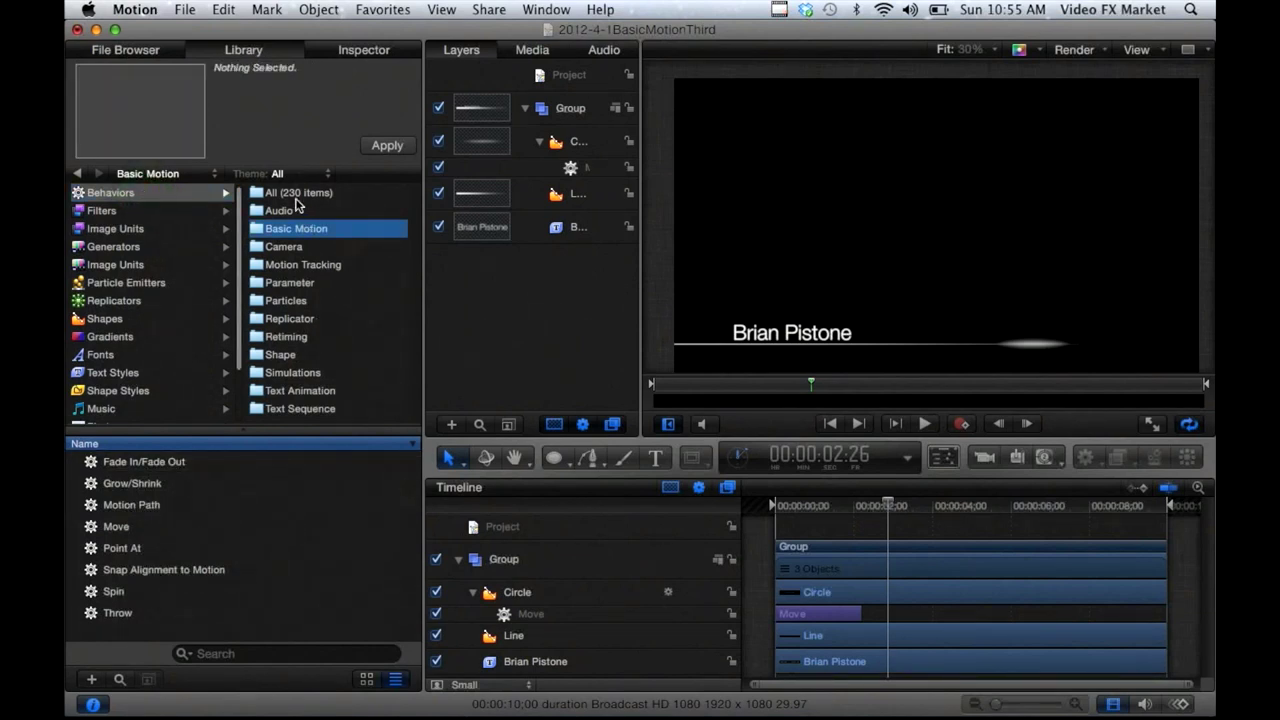
Search the behaviors for 'fade' and apply Fade In/Fade Out to the Circle layer.
click(295, 195)
click(229, 650)
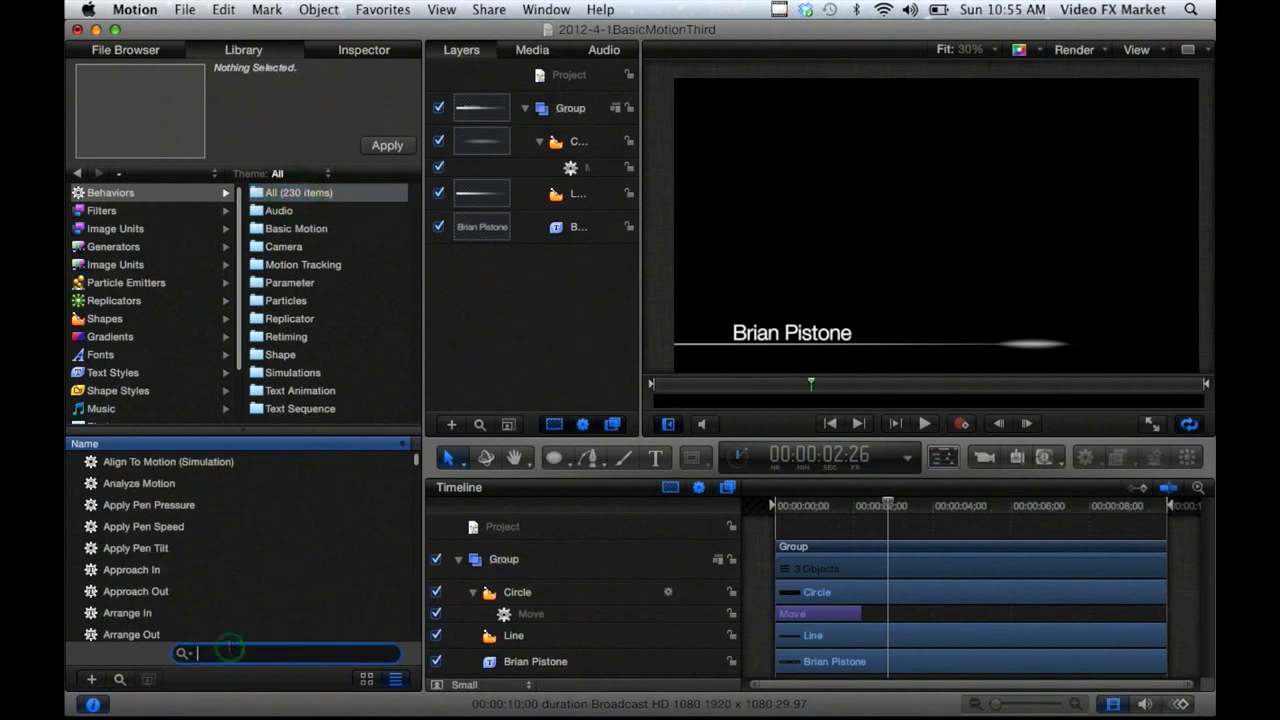
text(fade)
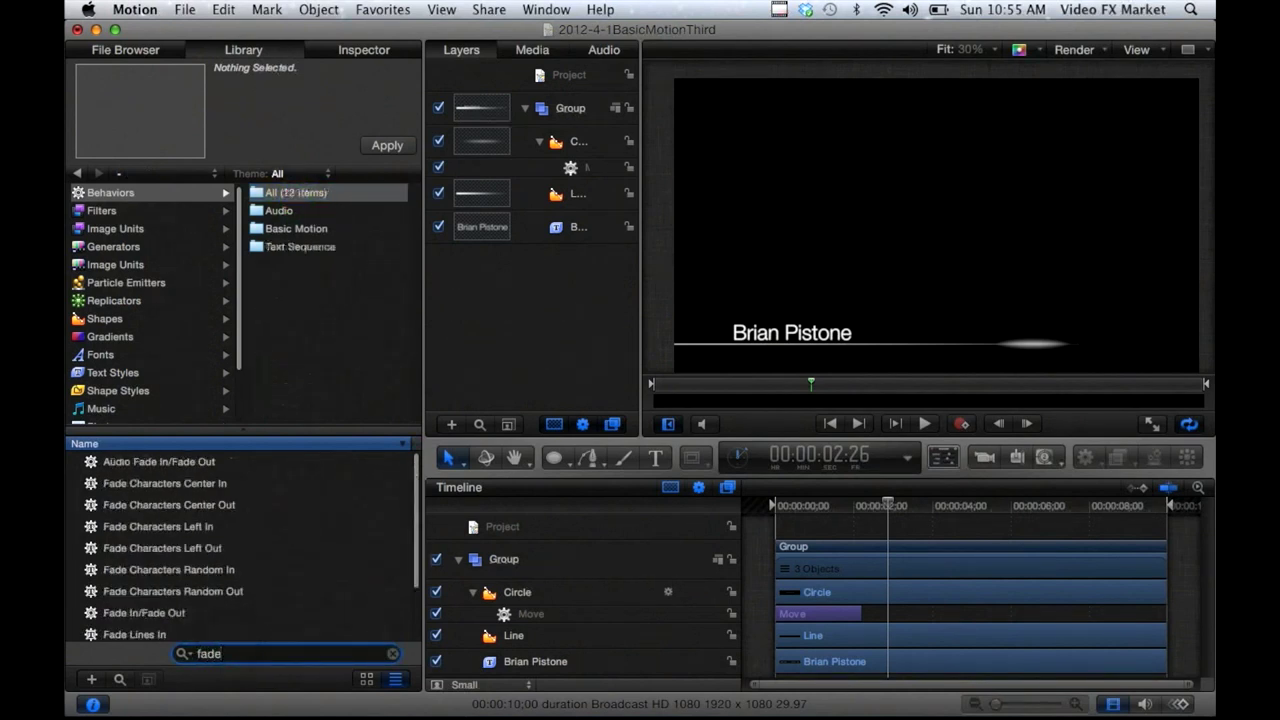
click(180, 612)
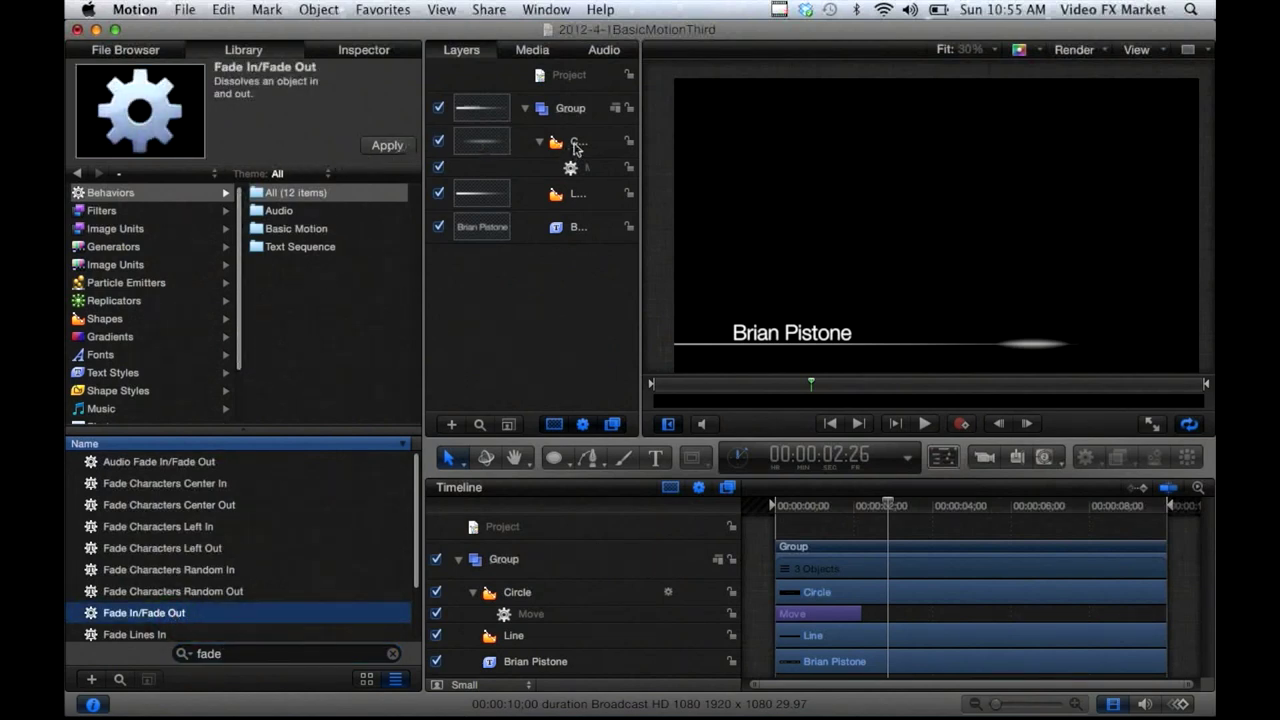
click(568, 146)
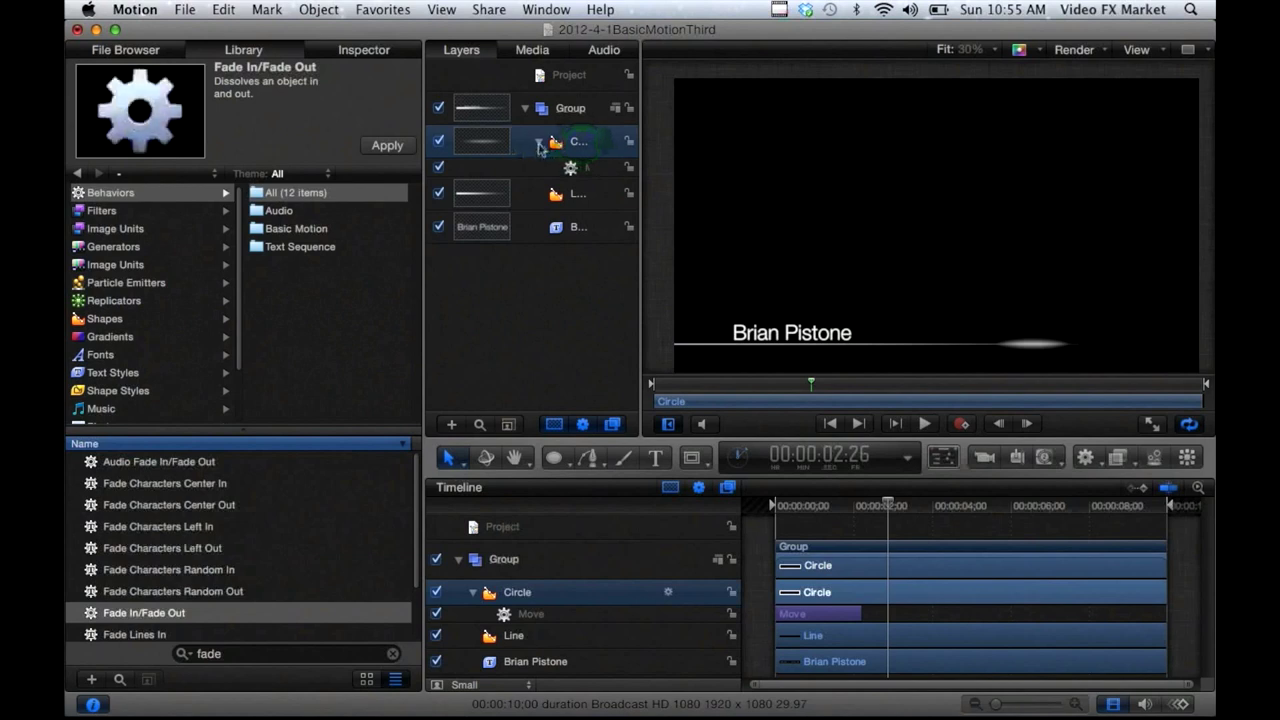
click(388, 149)
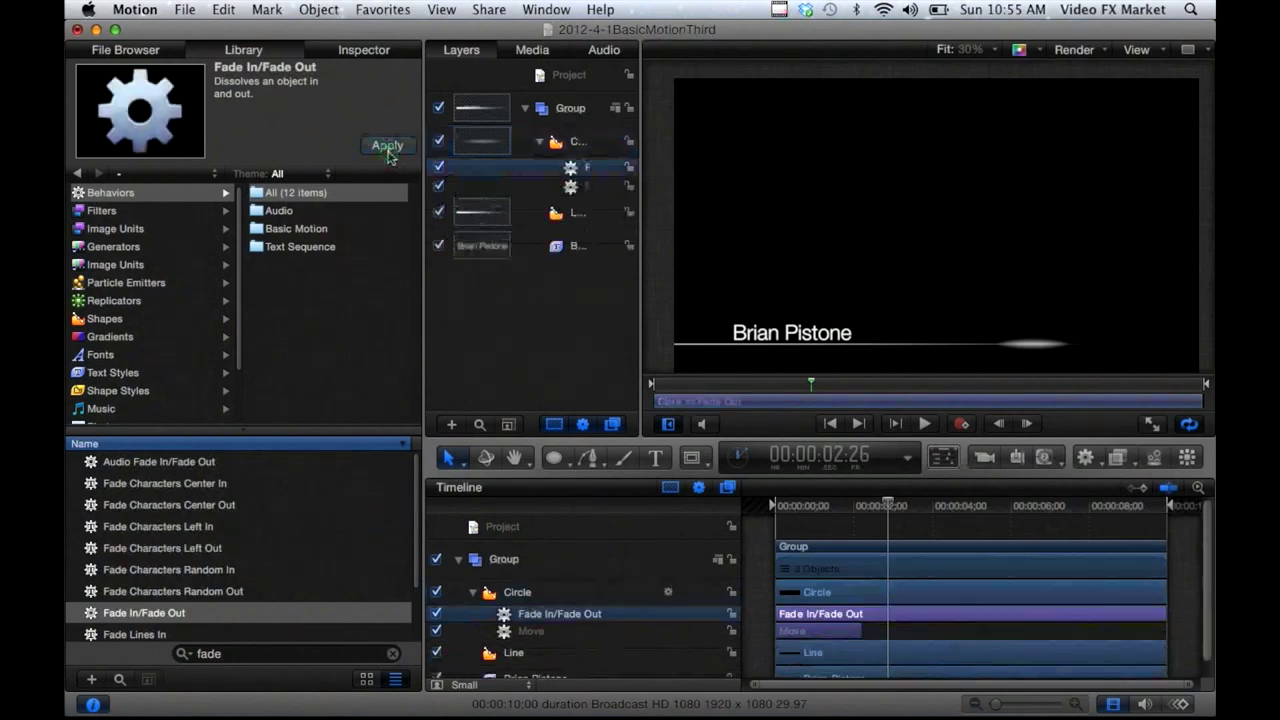
drag(890, 505, 765, 557)
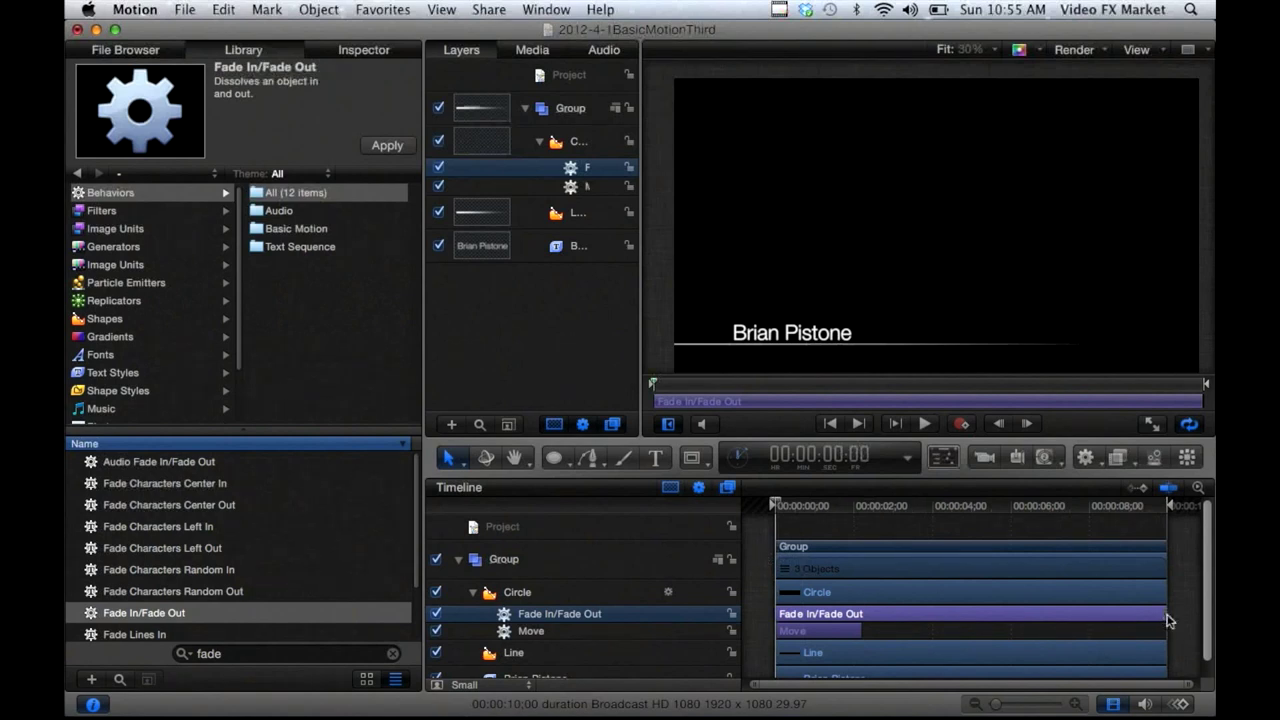
Shorten the Fade In/Fade Out behavior to end about two seconds in and preview.
drag(1164, 615, 866, 619)
key(space)
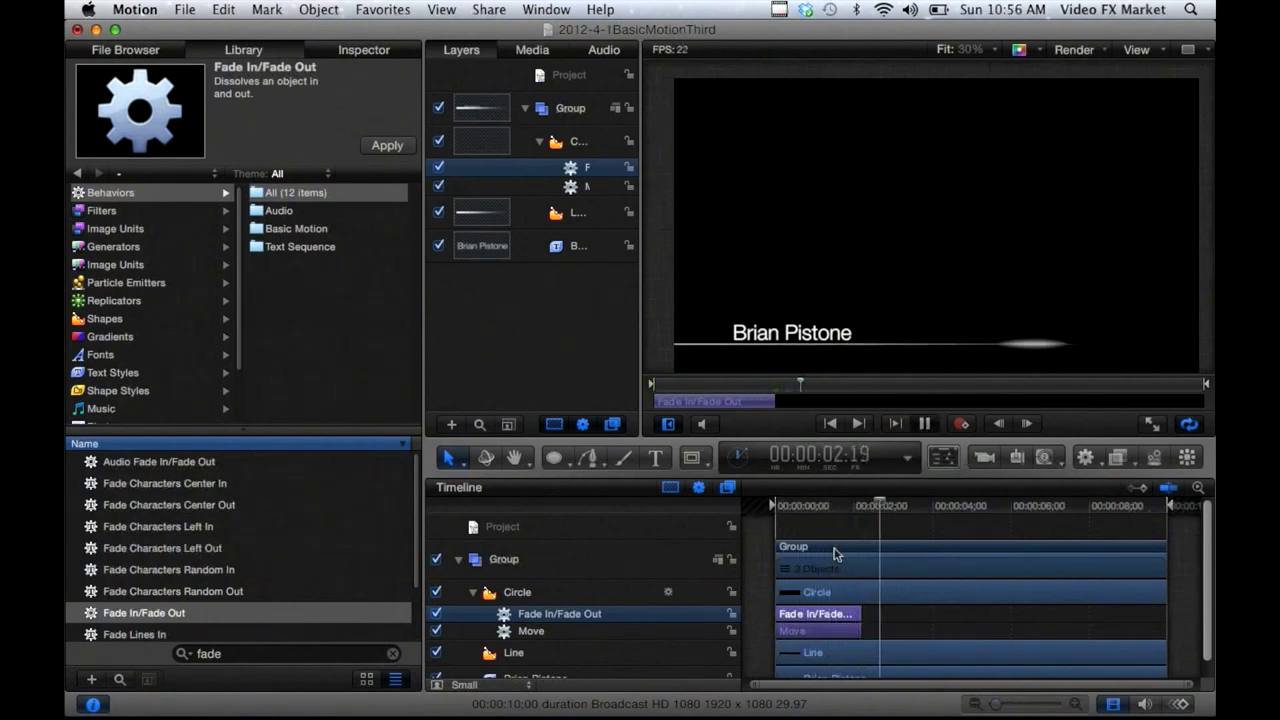
key(space)
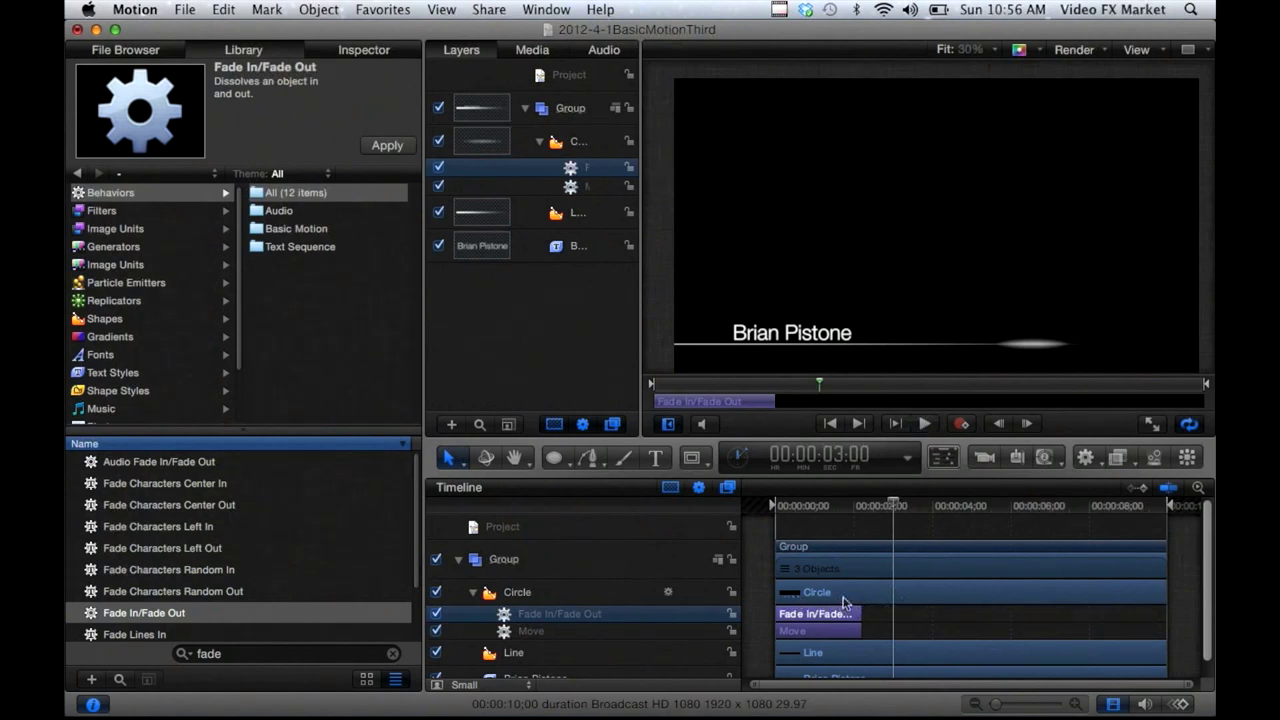
Trim the Circle layer's out point to match the fade and replay to check.
click(845, 592)
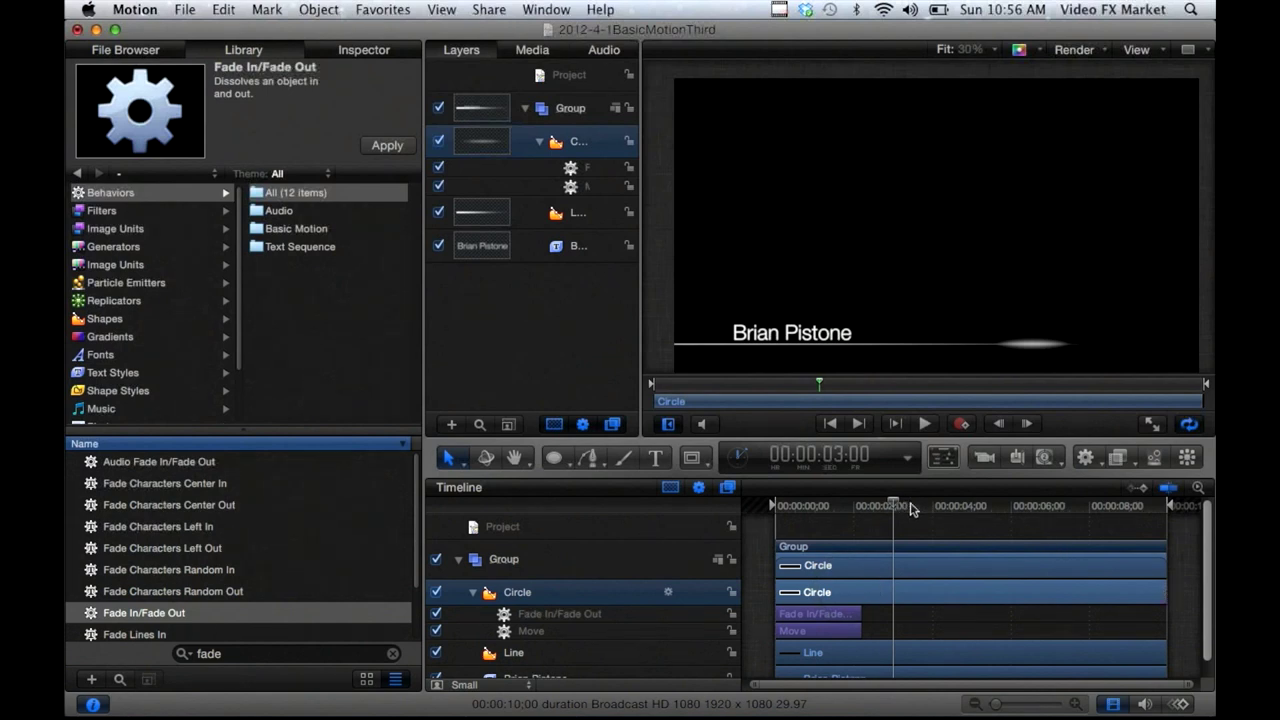
drag(1164, 596, 860, 586)
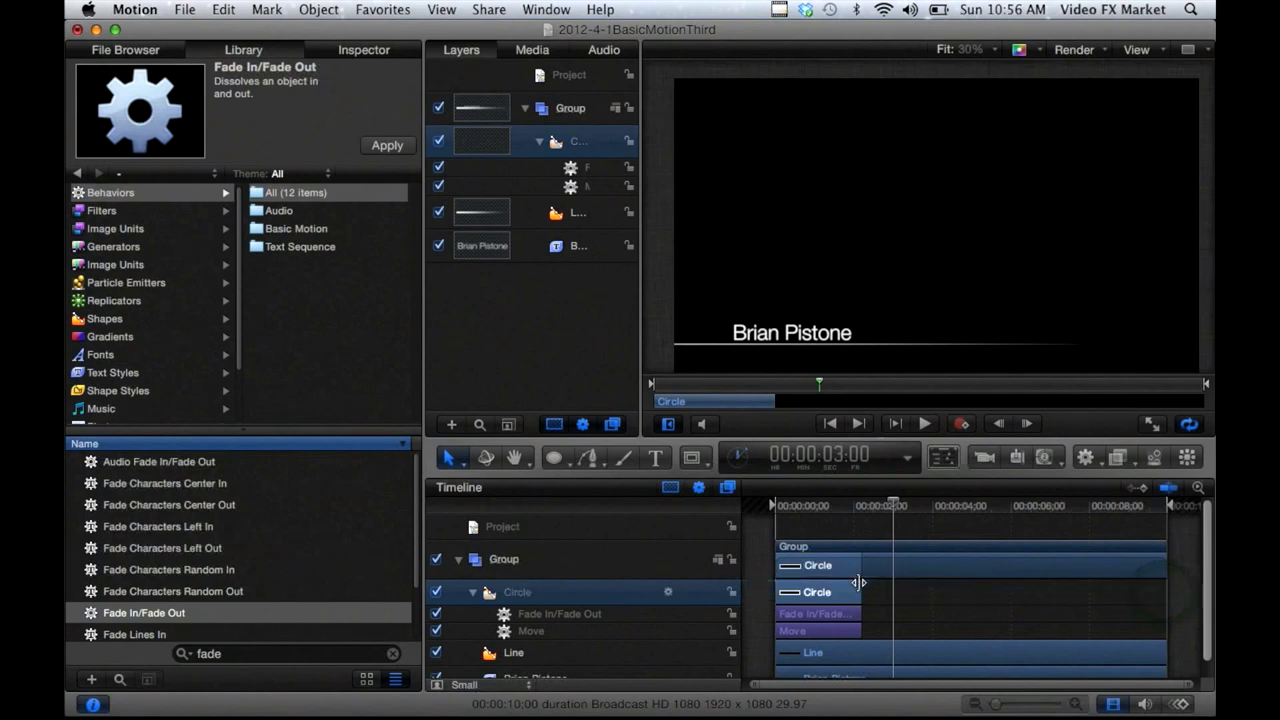
drag(895, 516, 766, 520)
key(space)
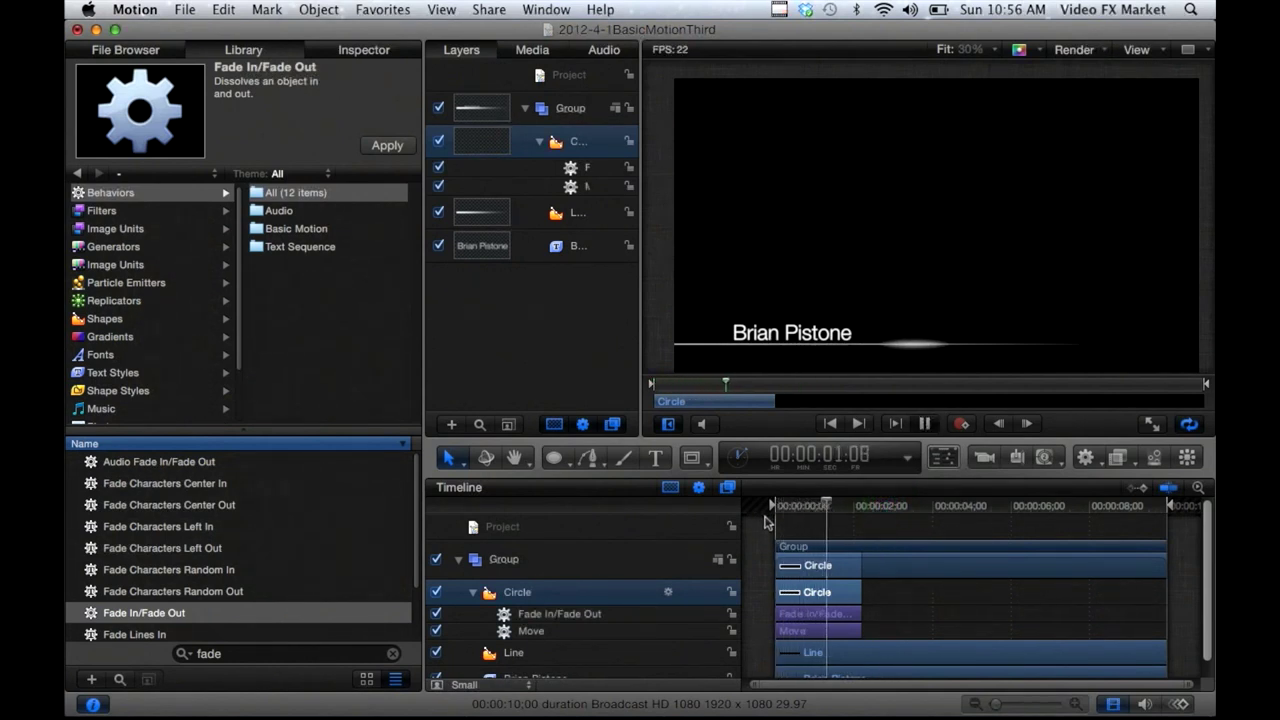
key(space)
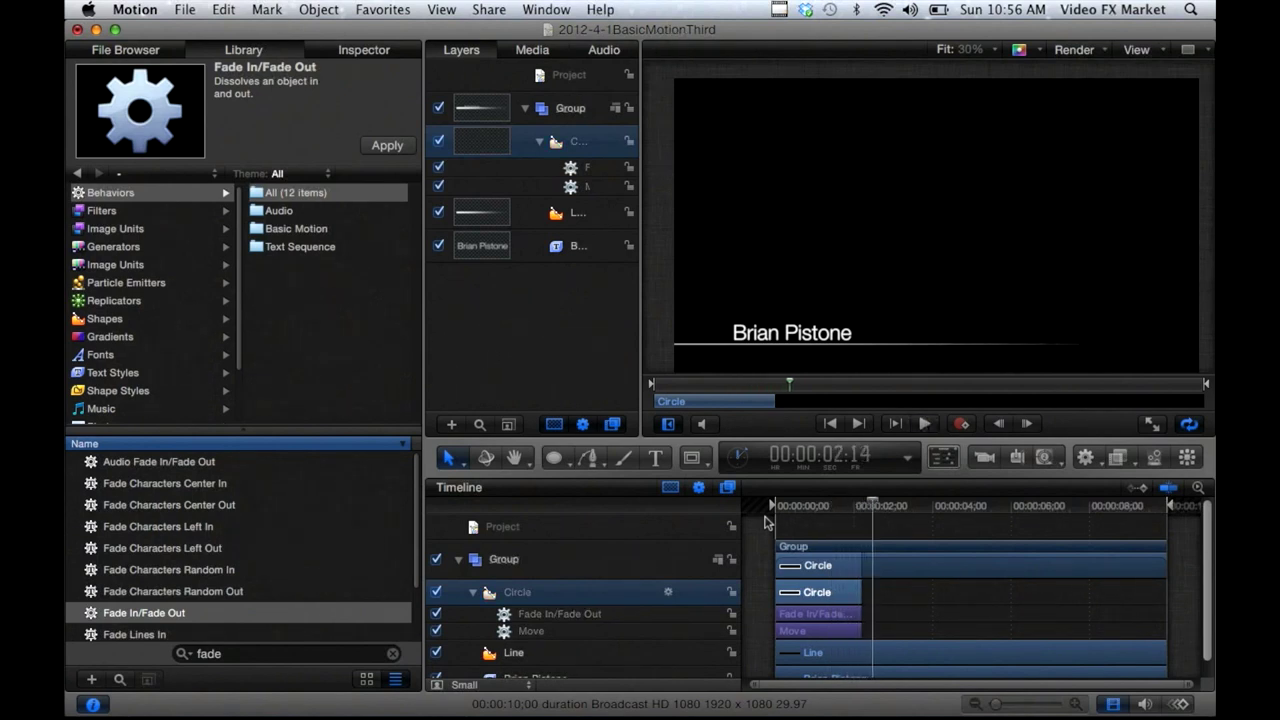
click(822, 505)
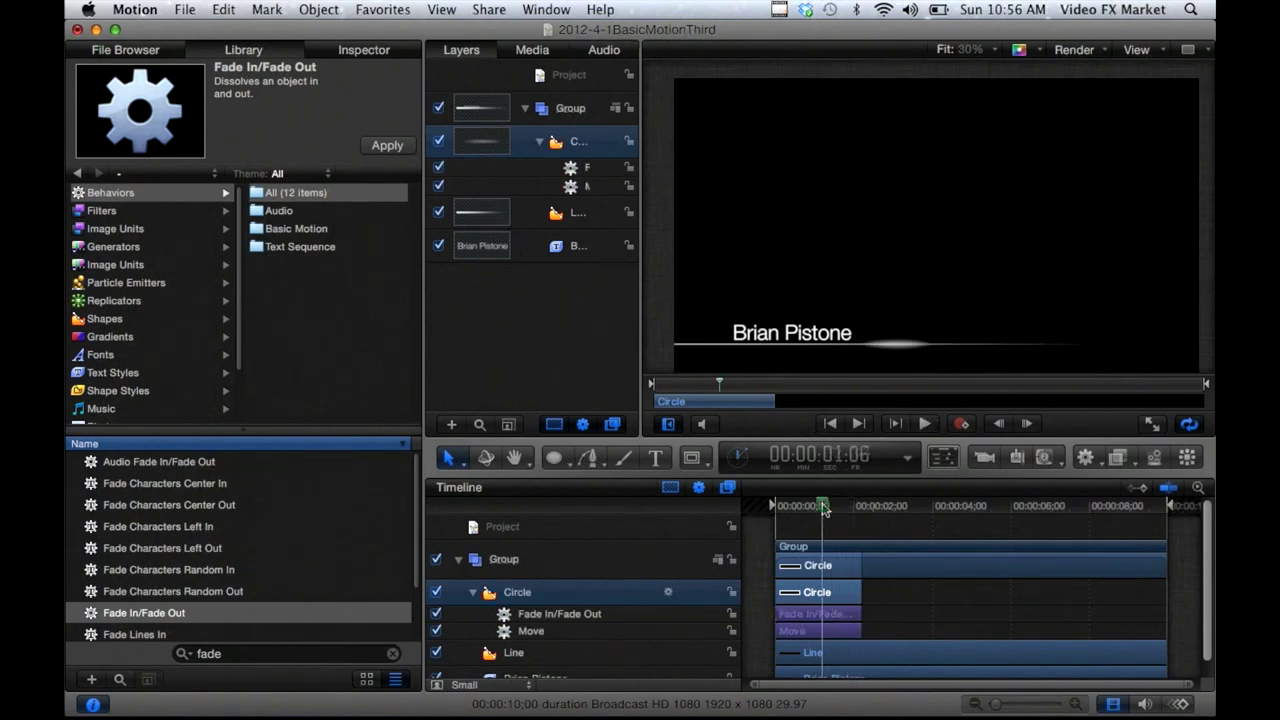
At the first frame, move the glowing circle to the line's far left end and preview.
click(818, 592)
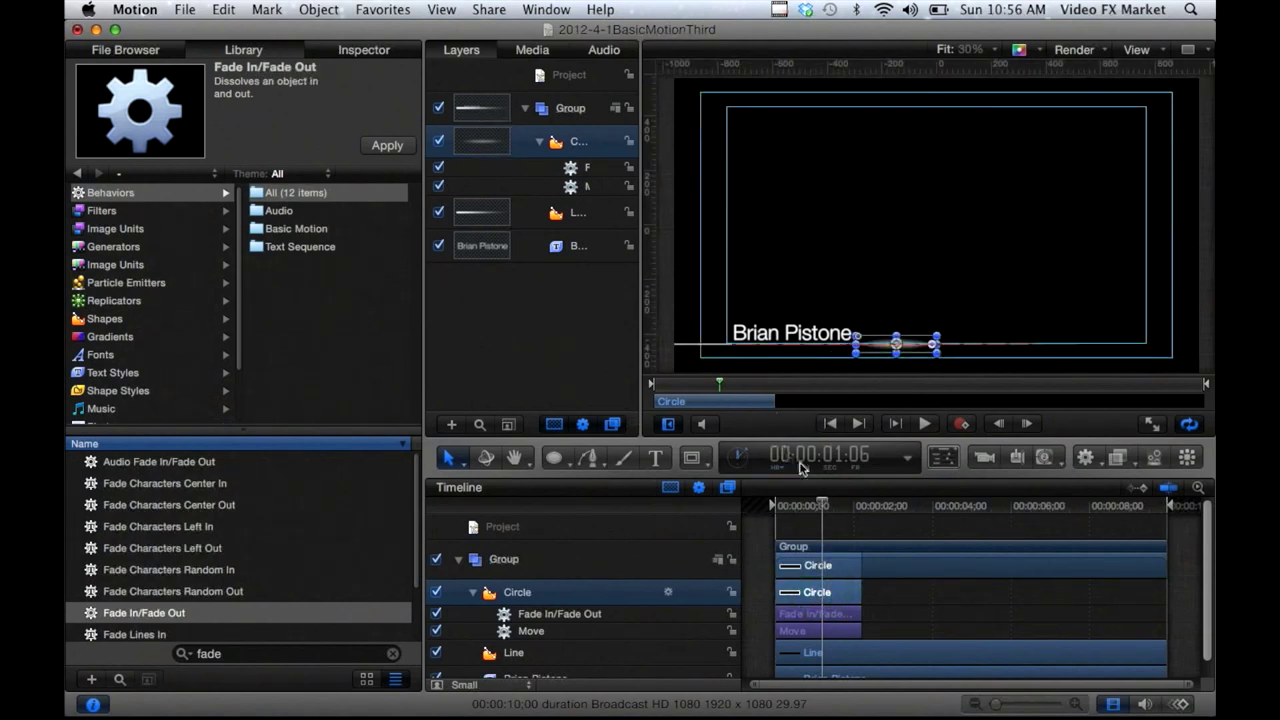
drag(822, 505, 776, 505)
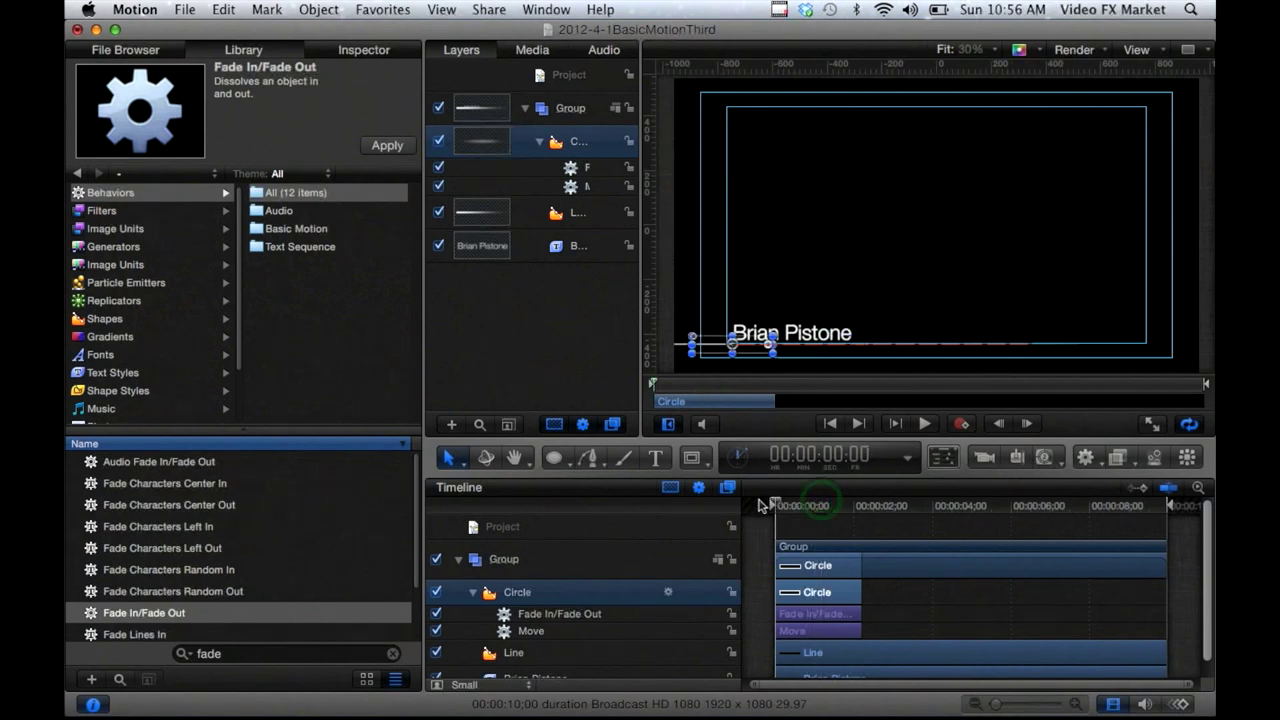
drag(737, 352, 692, 346)
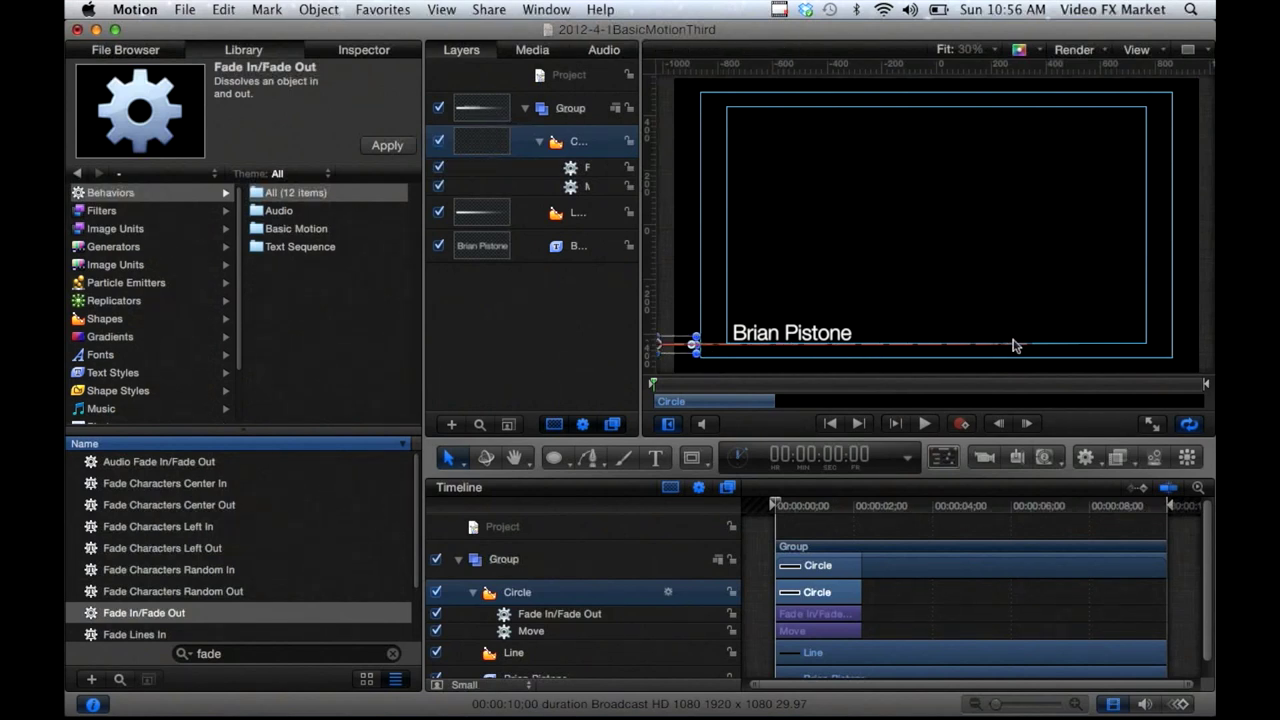
key(super+slash)
key(space)
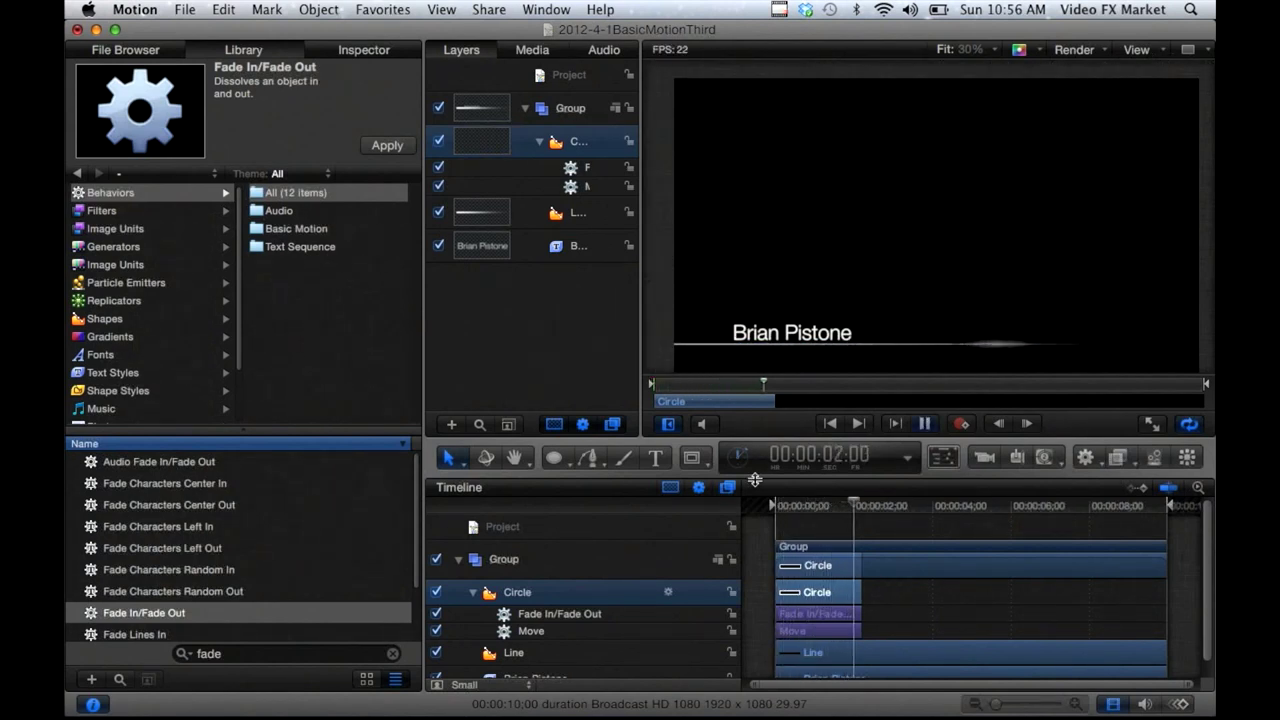
key(space)
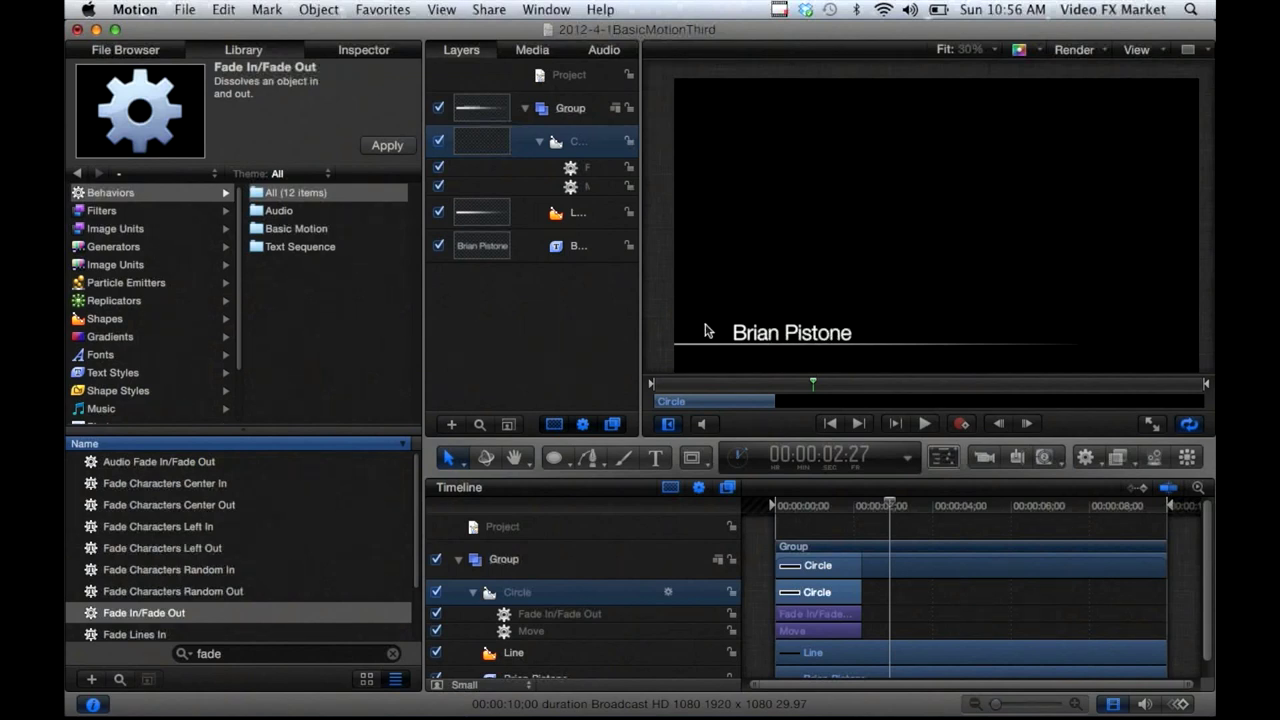
key(super+1)
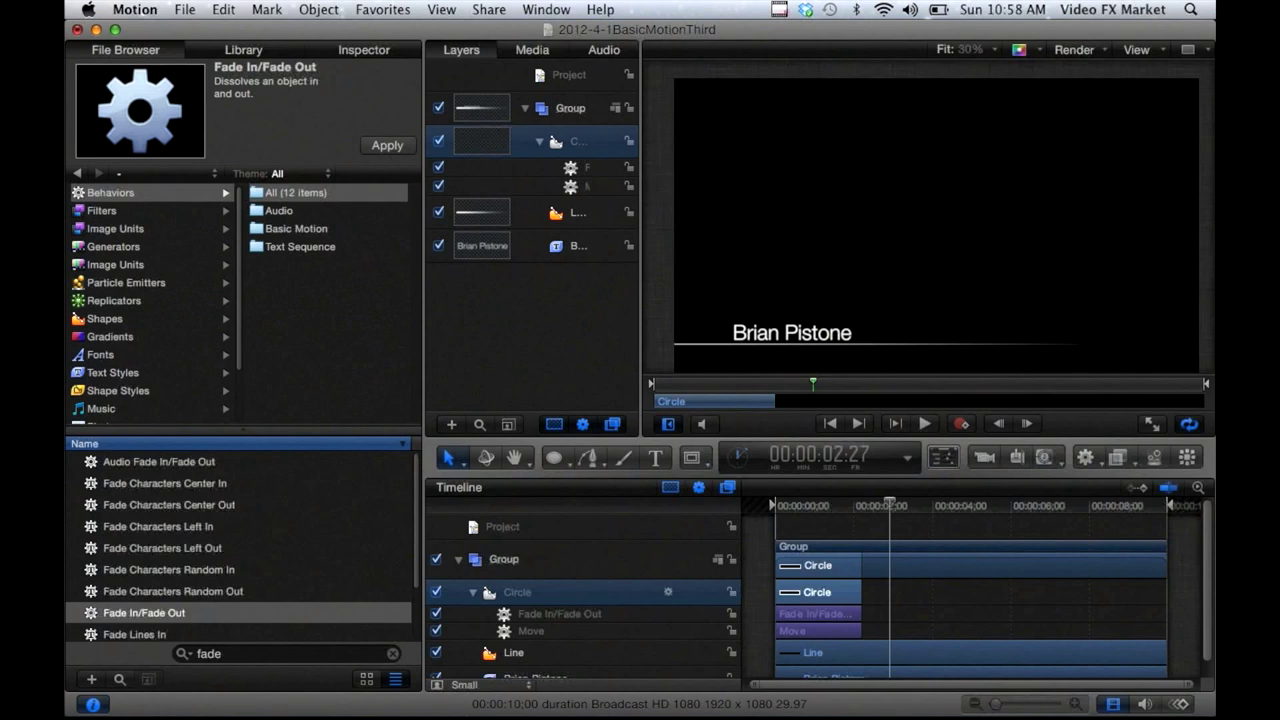
Draw a white rectangle bar across the bottom of the frame, move it beneath the title layer, and show its shape properties.
drag(553, 457, 592, 487)
mouse_move(675, 311)
mouse_down()
mouse_move(857, 372)
mouse_move(1181, 378)
mouse_move(1197, 366)
mouse_up()
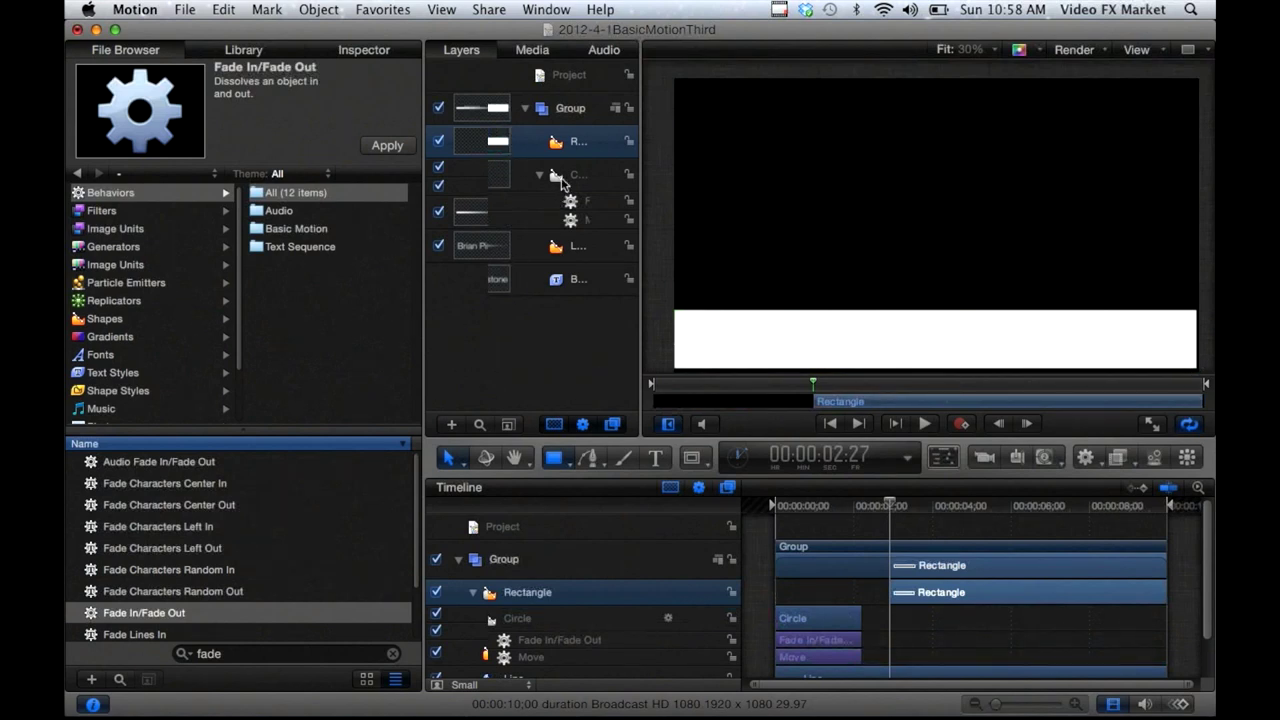
mouse_move(557, 150)
mouse_down()
mouse_move(560, 320)
mouse_move(553, 143)
mouse_up()
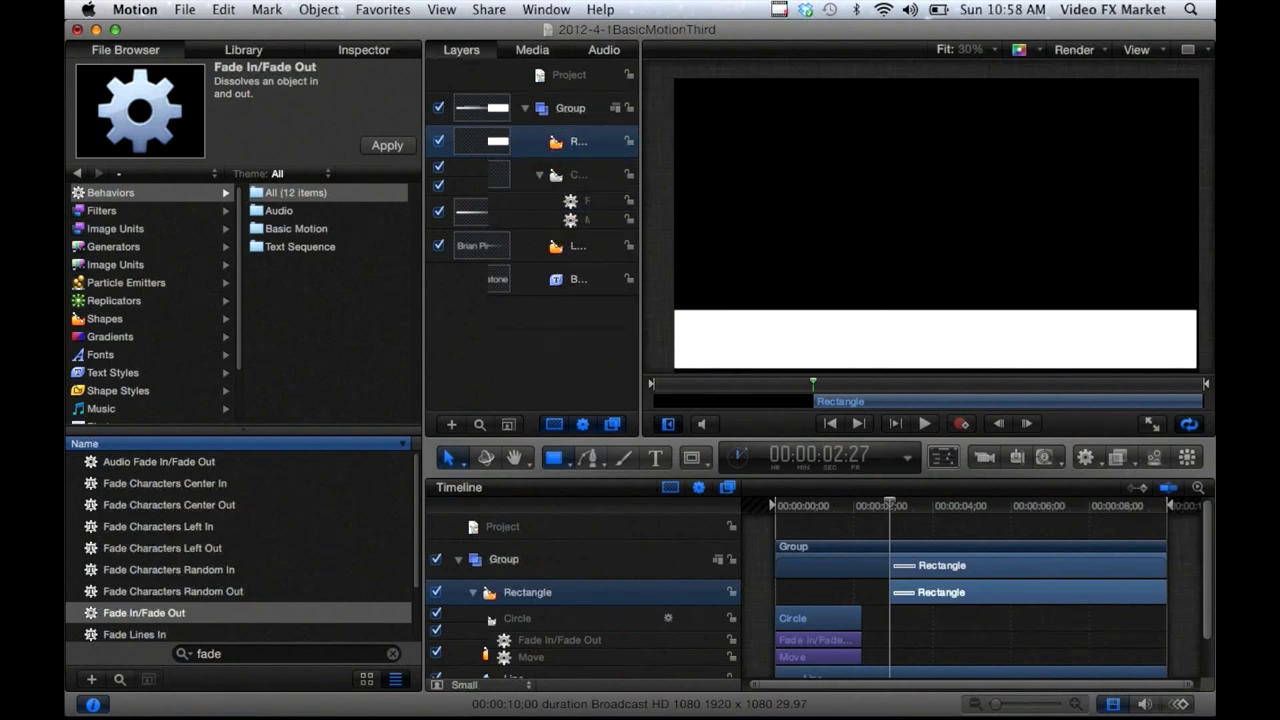
click(364, 50)
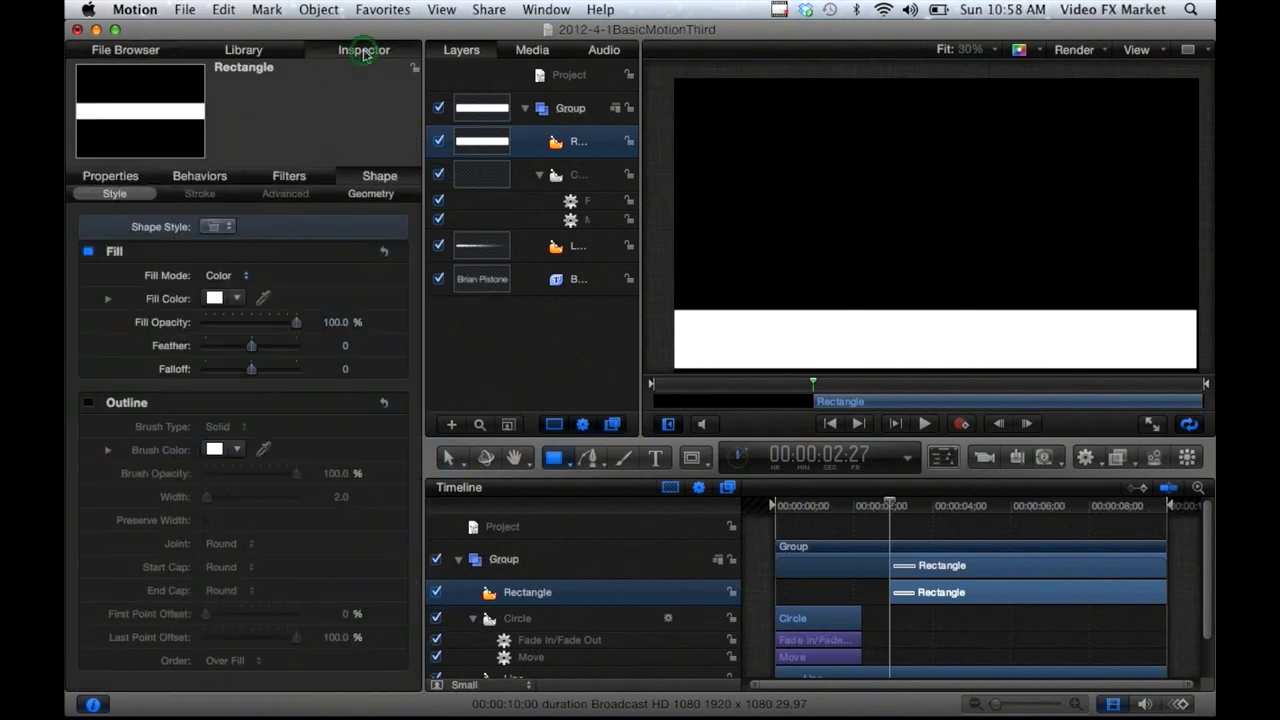
Show the safe-zone guides, set the rectangle's Fill Mode to Gradient, and move its layer behind the name title.
key(super+slash)
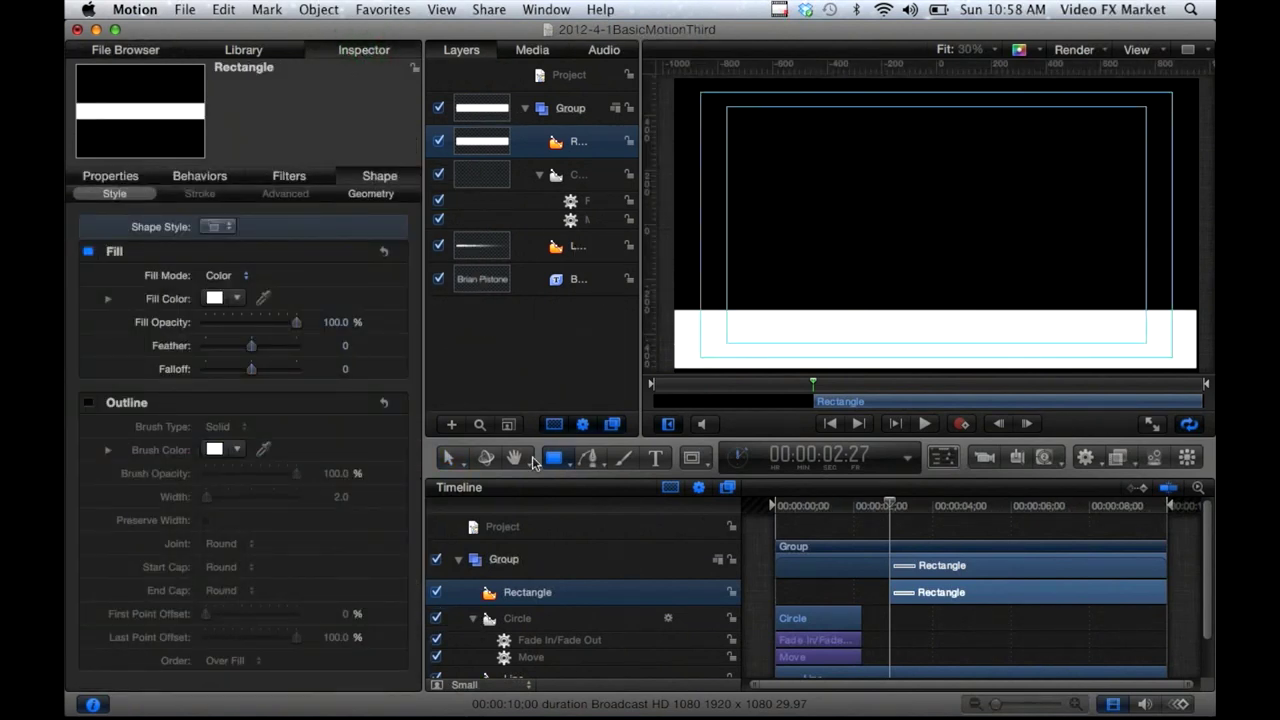
click(448, 457)
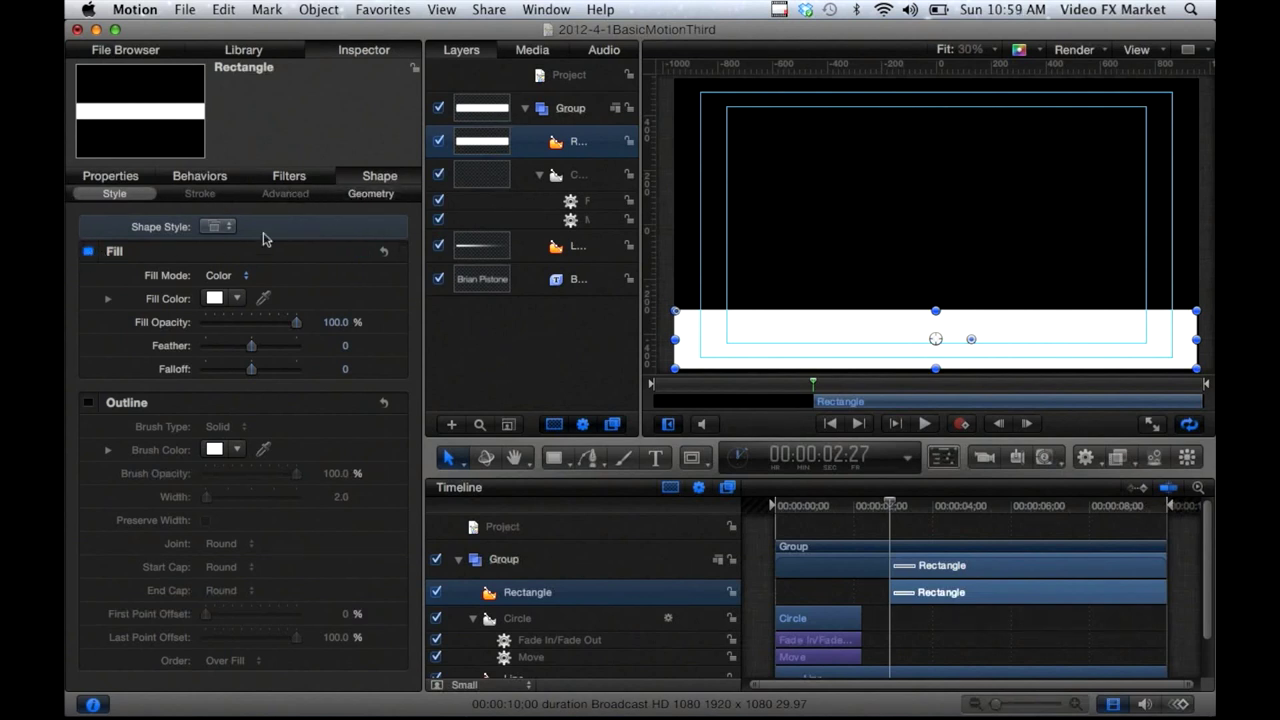
click(238, 276)
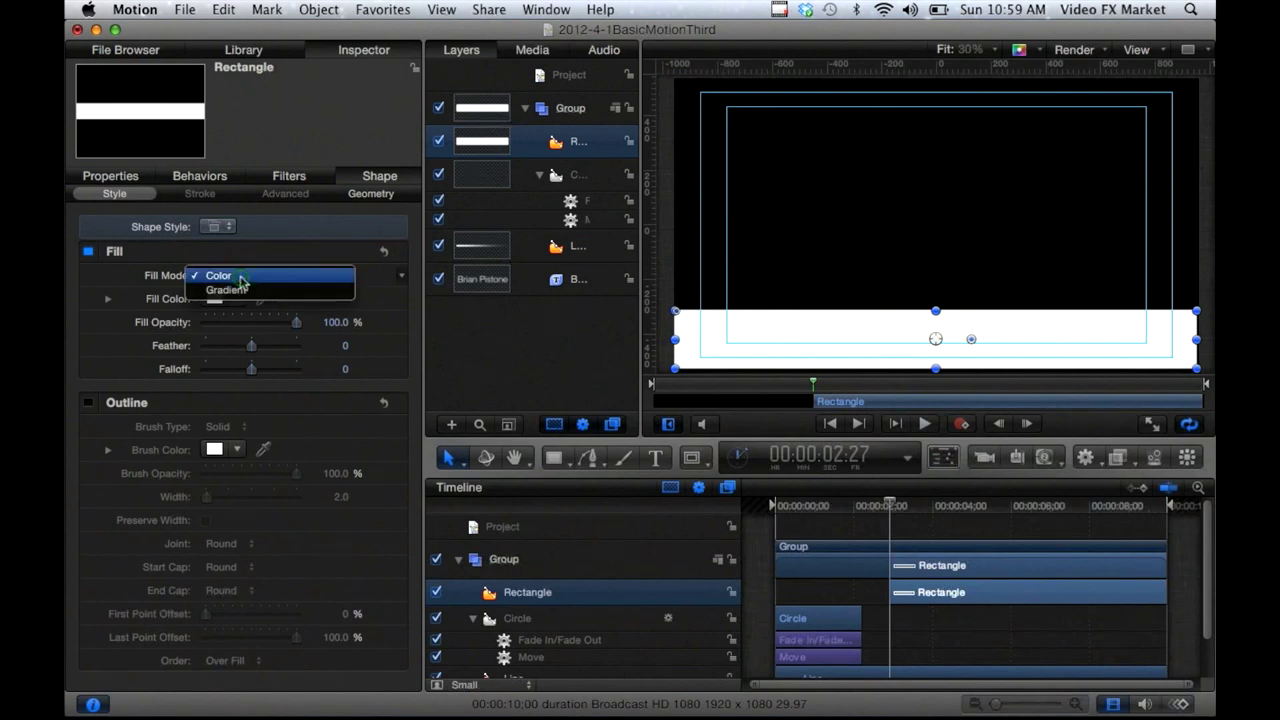
click(248, 291)
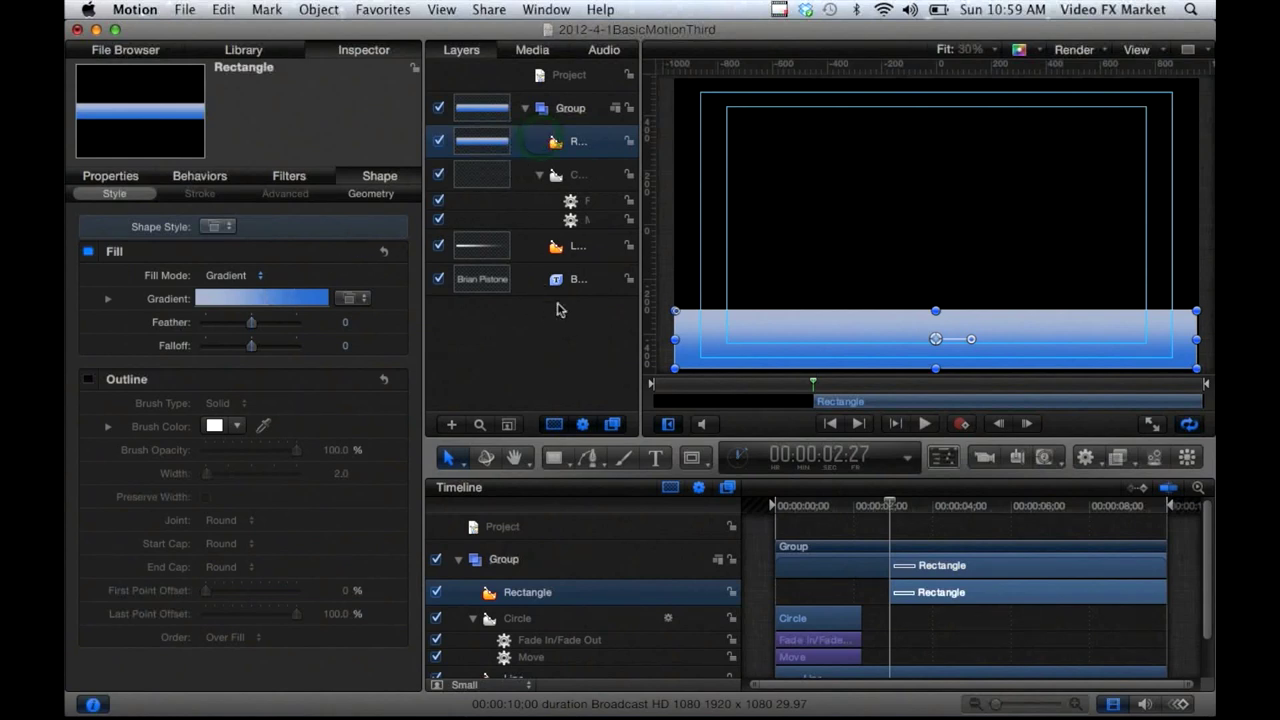
drag(571, 137, 556, 296)
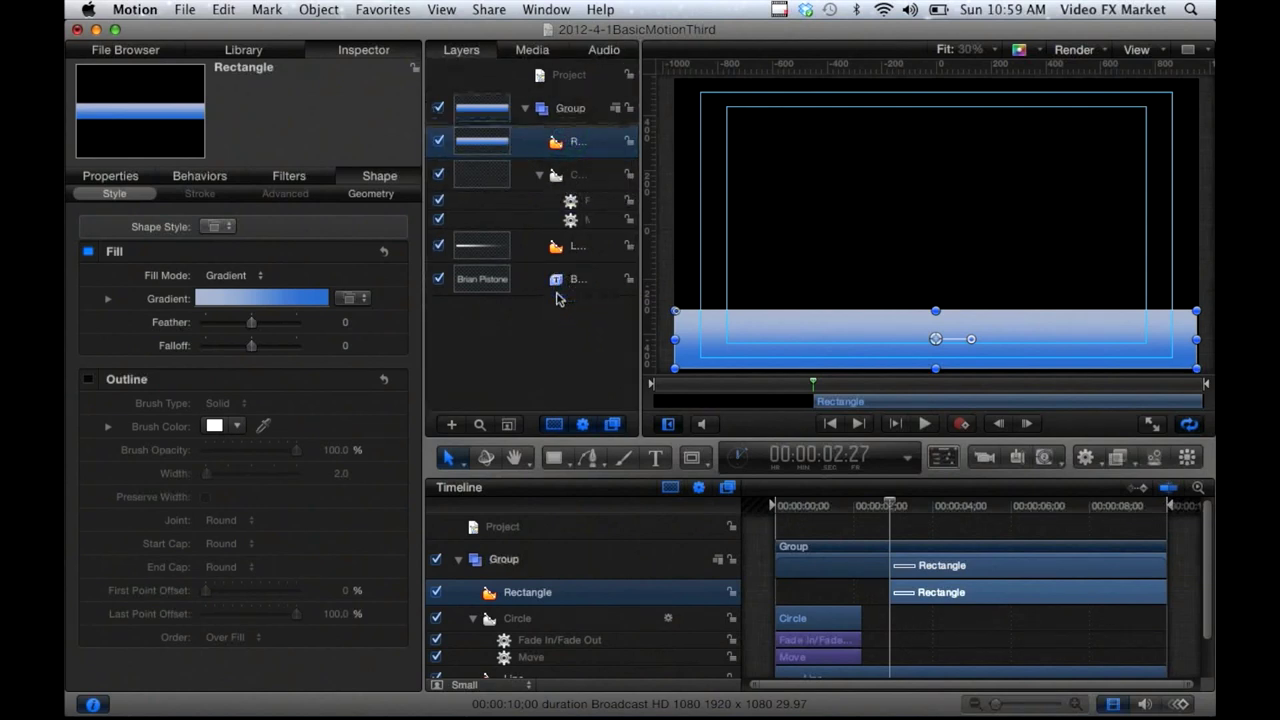
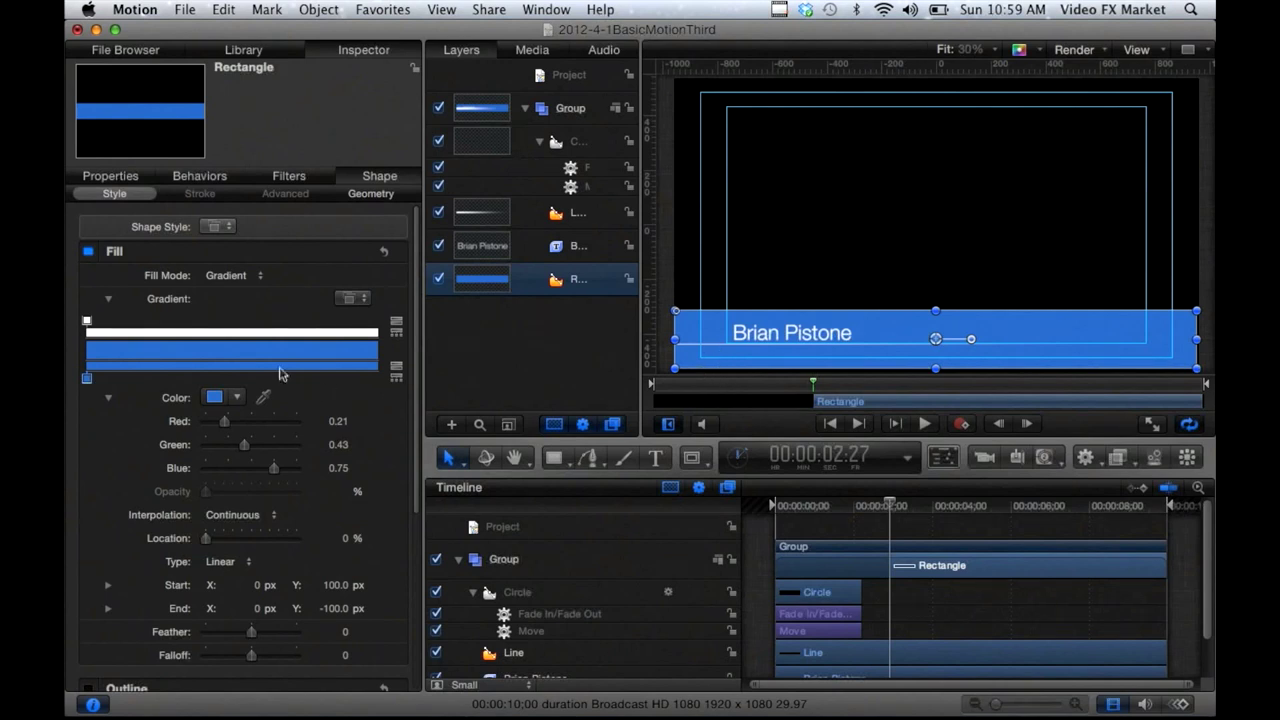
Add two opacity stops to the Rectangle's gradient and make the middle stop fully transparent.
click(226, 334)
click(376, 335)
click(227, 322)
drag(289, 497, 209, 491)
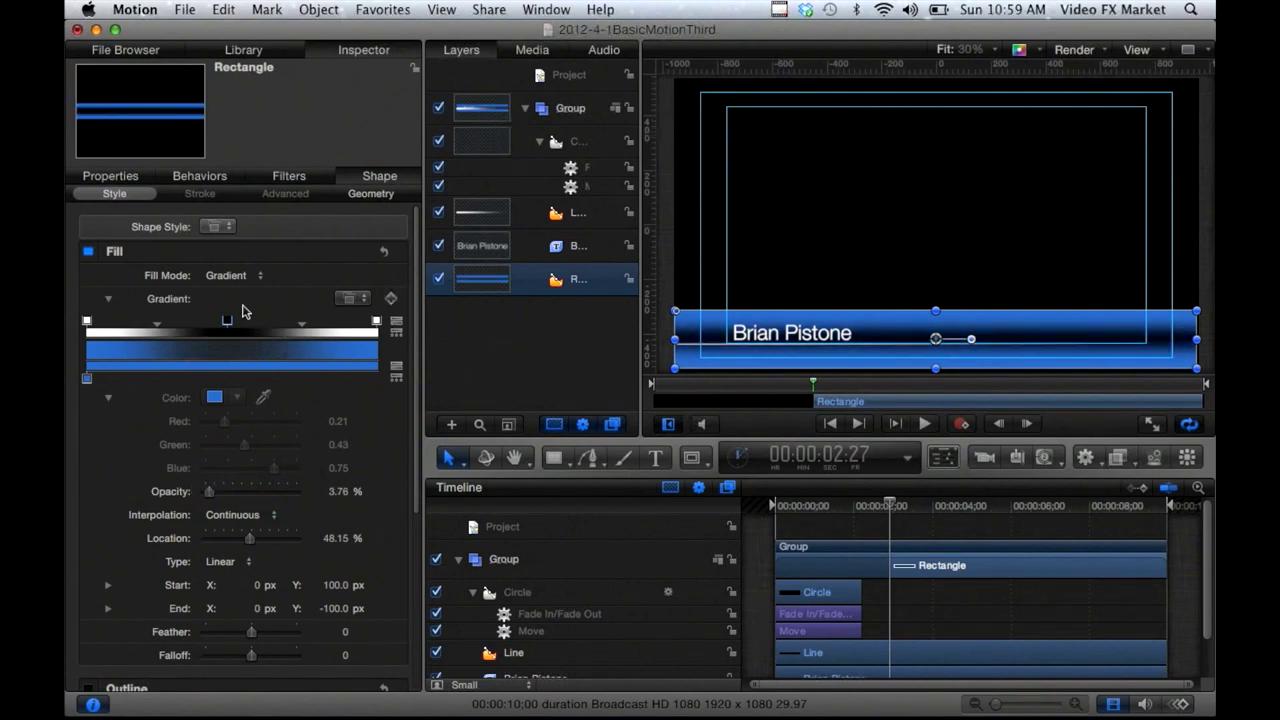
Remove the extra stop, place the transparent stop at 60.16% with its midpoint at 27.52%.
drag(230, 325, 253, 339)
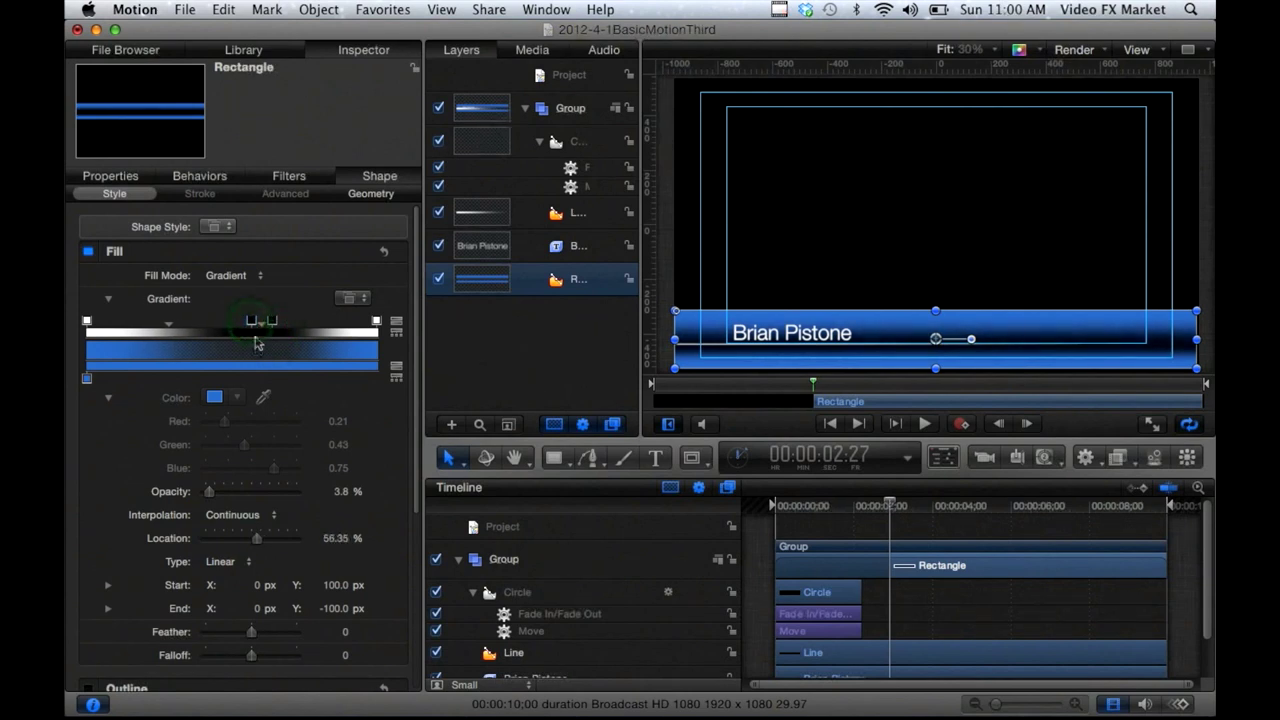
drag(253, 327, 252, 258)
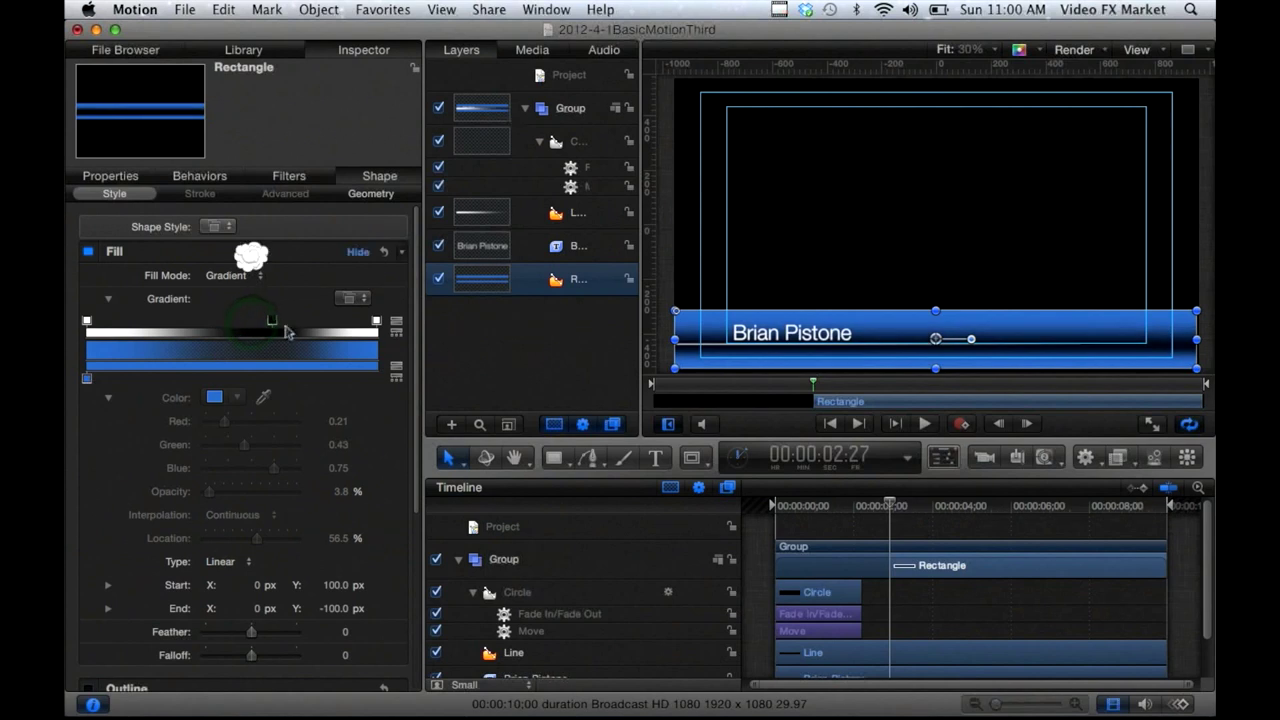
drag(275, 325, 265, 325)
drag(176, 331, 221, 327)
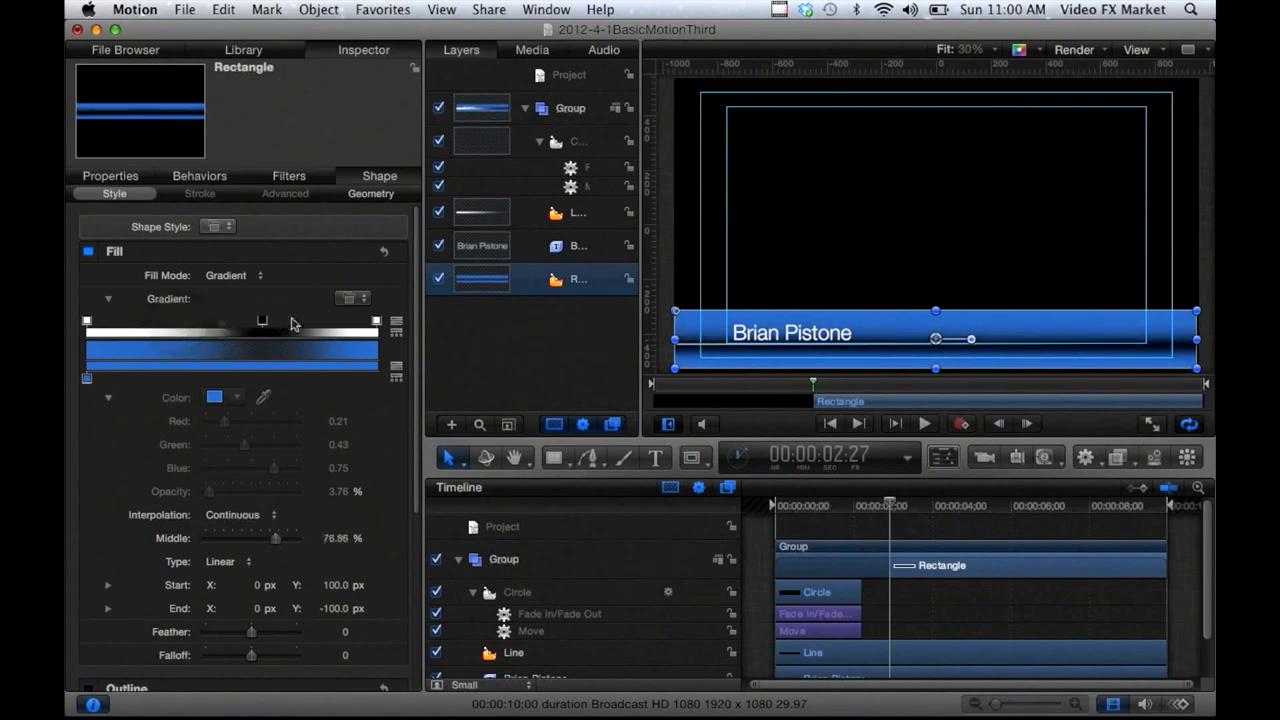
click(263, 324)
drag(318, 322, 294, 329)
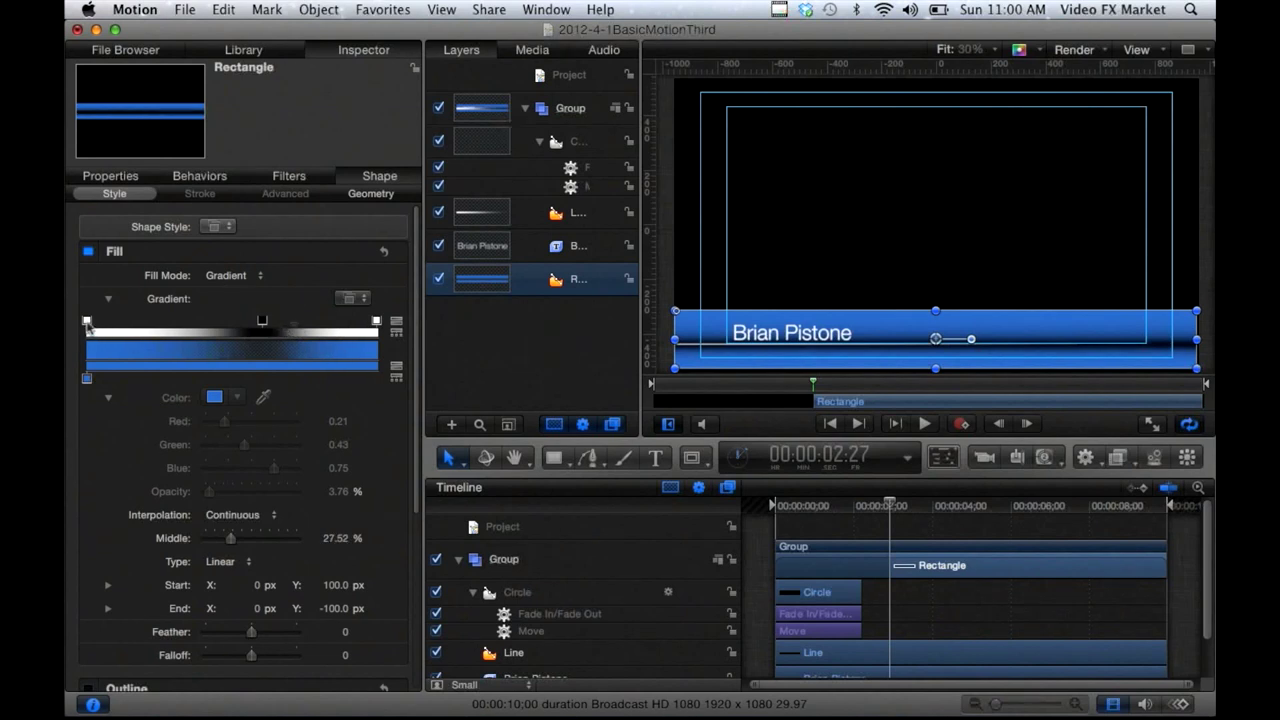
Add gradient opacity stops at 23.46% and 82.72%, slightly lowering their opacity.
click(155, 338)
click(328, 330)
drag(328, 326, 347, 326)
drag(297, 494, 230, 500)
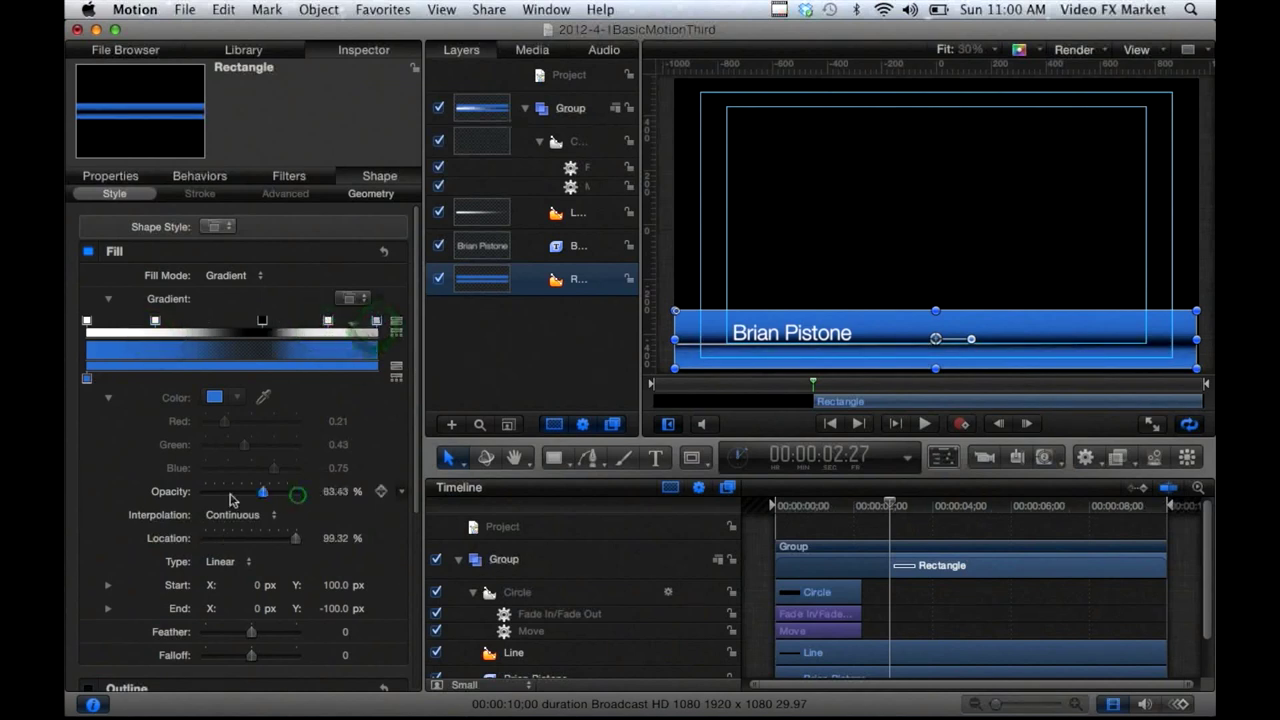
click(88, 321)
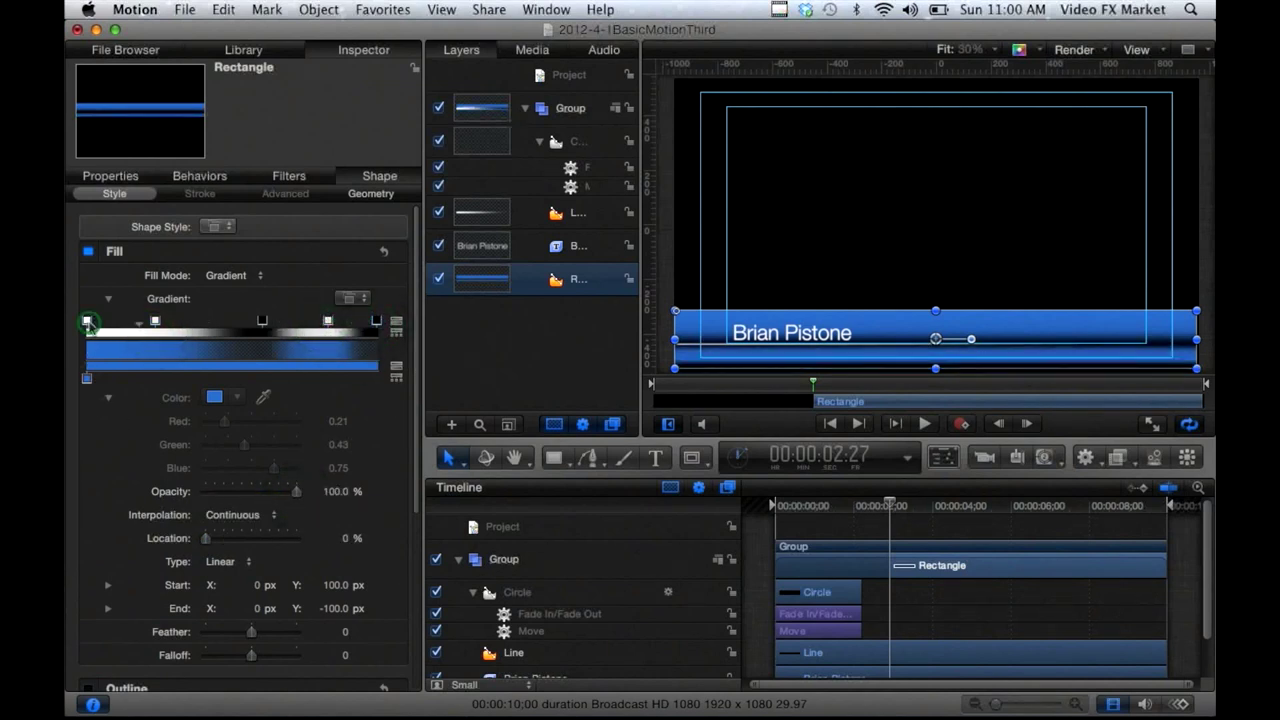
drag(297, 492, 165, 496)
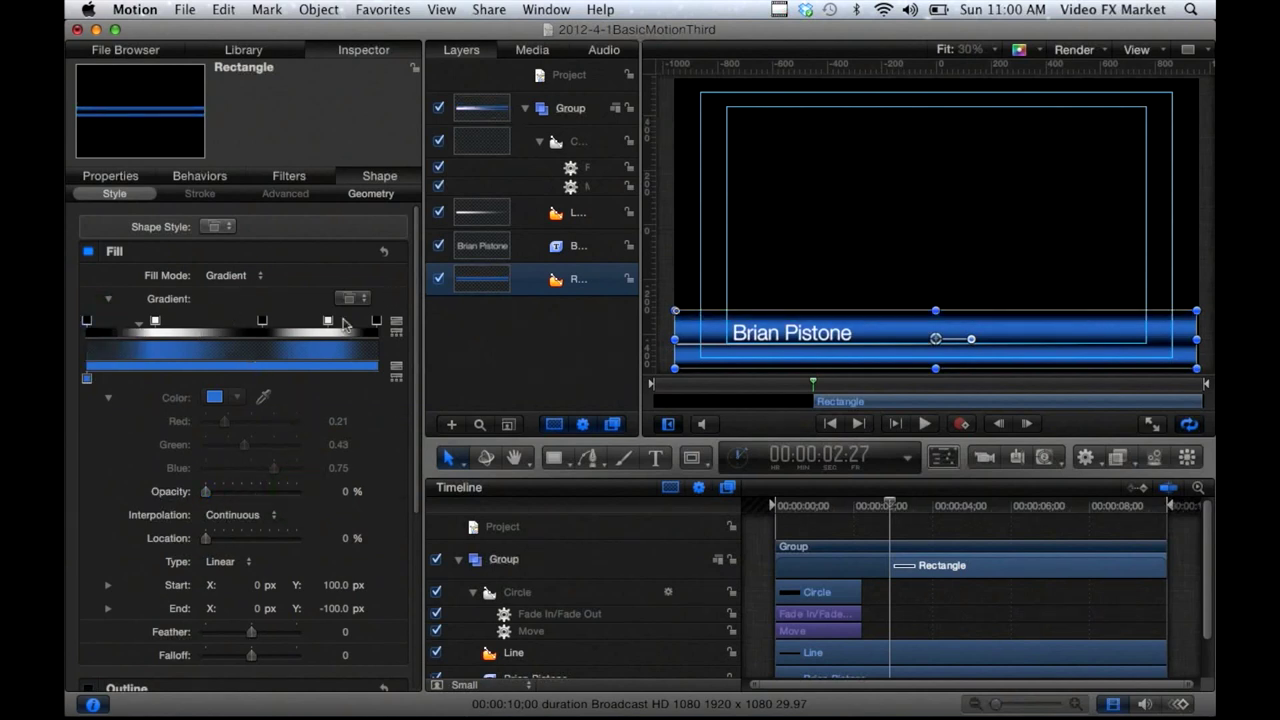
Set the gradient's opacity midpoints to about 37%, 51% and 69%.
drag(140, 330, 124, 332)
click(157, 329)
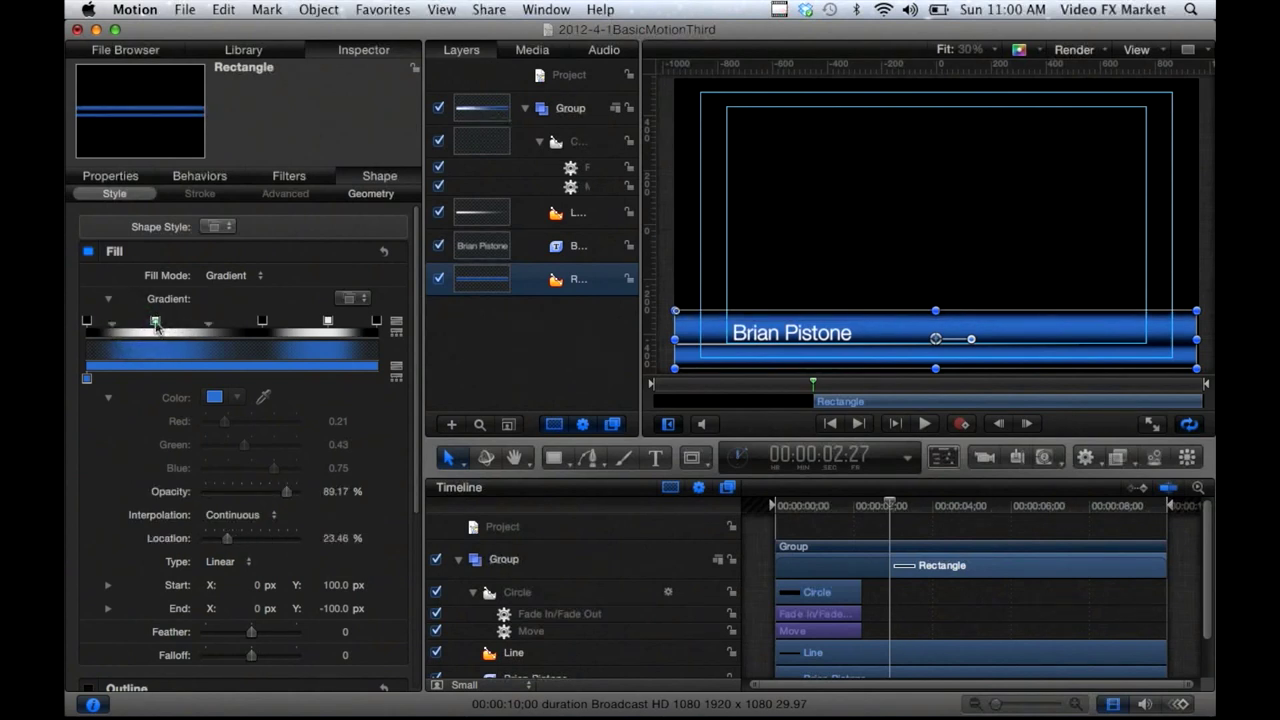
drag(210, 326, 250, 332)
click(329, 322)
drag(350, 330, 366, 333)
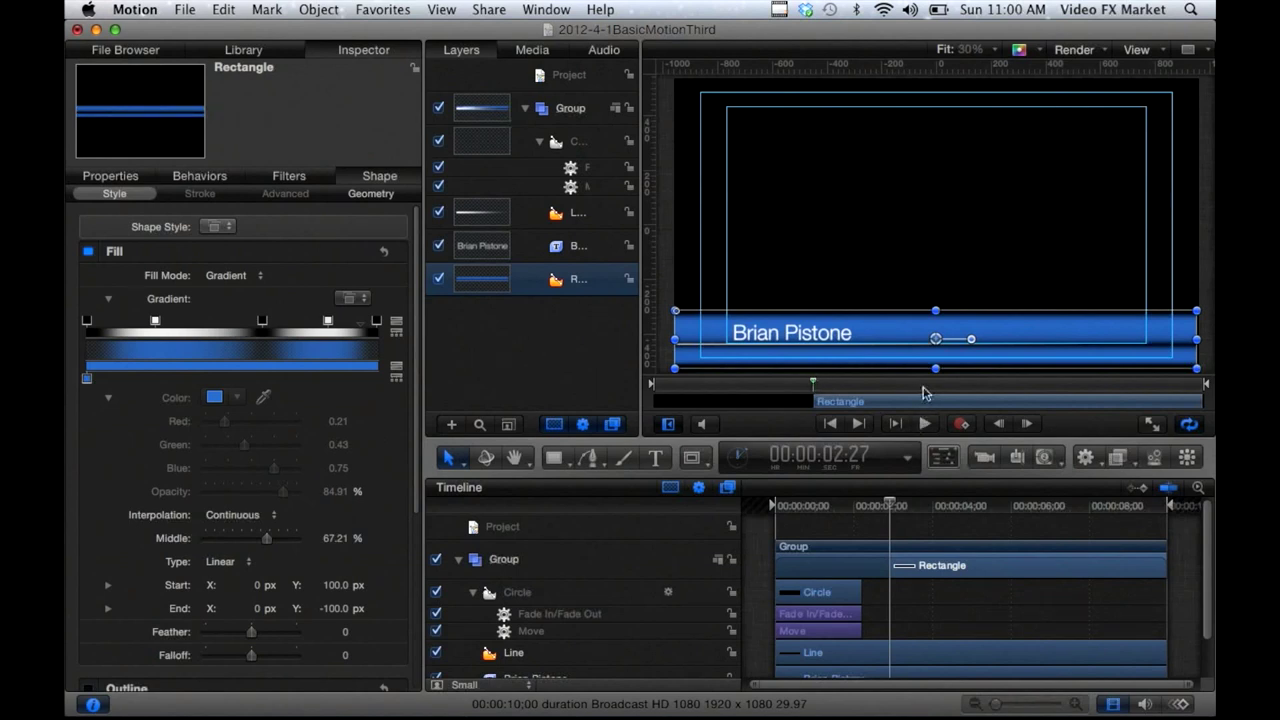
With overlays hidden, raise the 60.16% centre stop's opacity to 37.73% and shift its midpoint left.
key(super+slash)
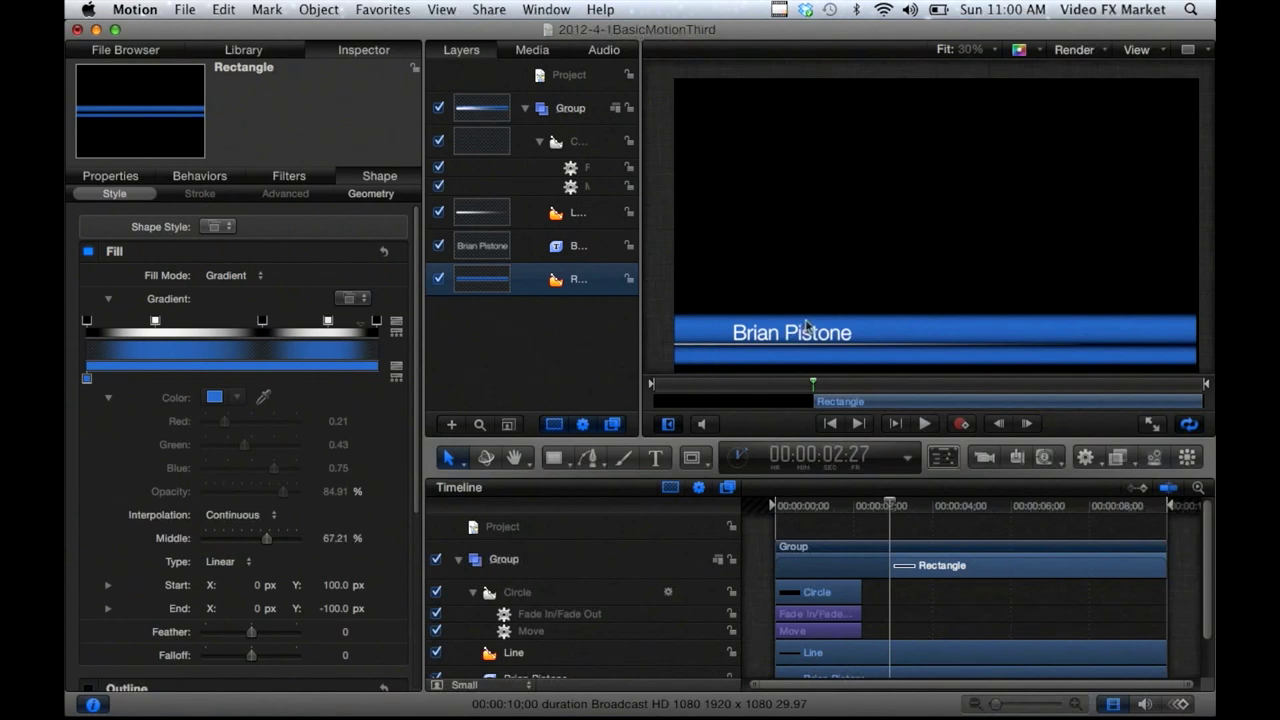
click(262, 322)
click(247, 326)
click(262, 322)
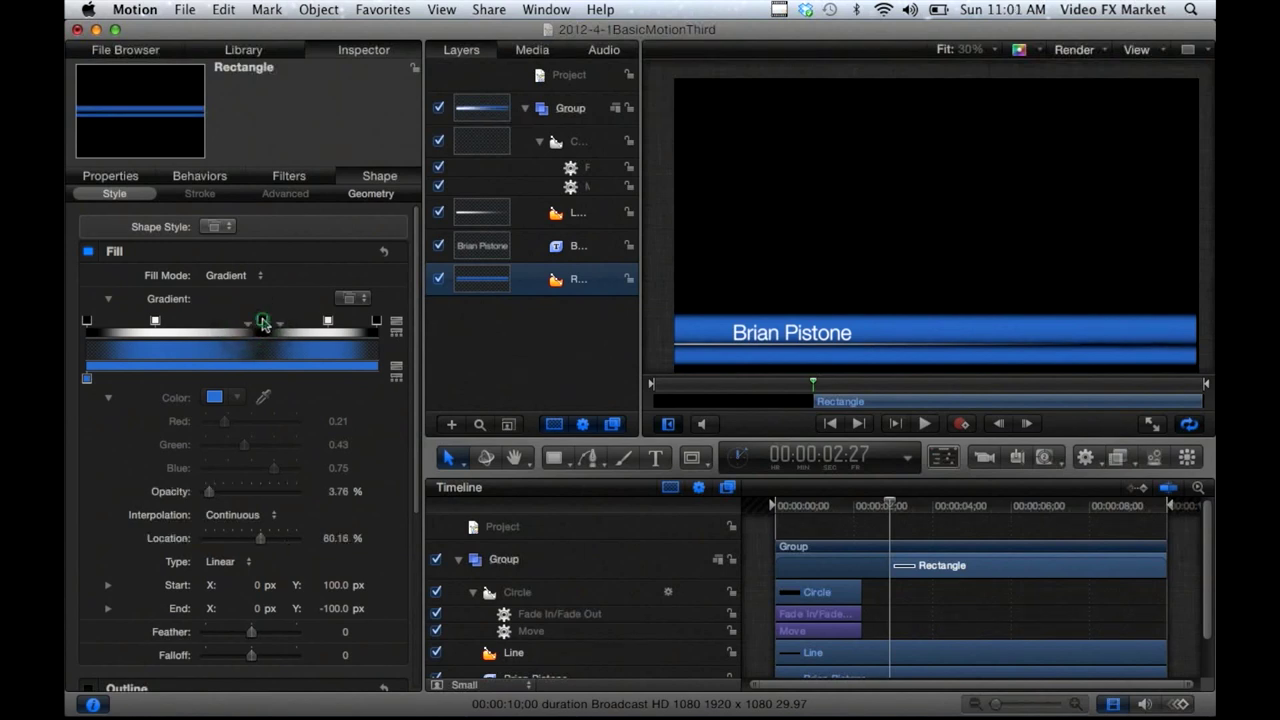
drag(280, 326, 265, 333)
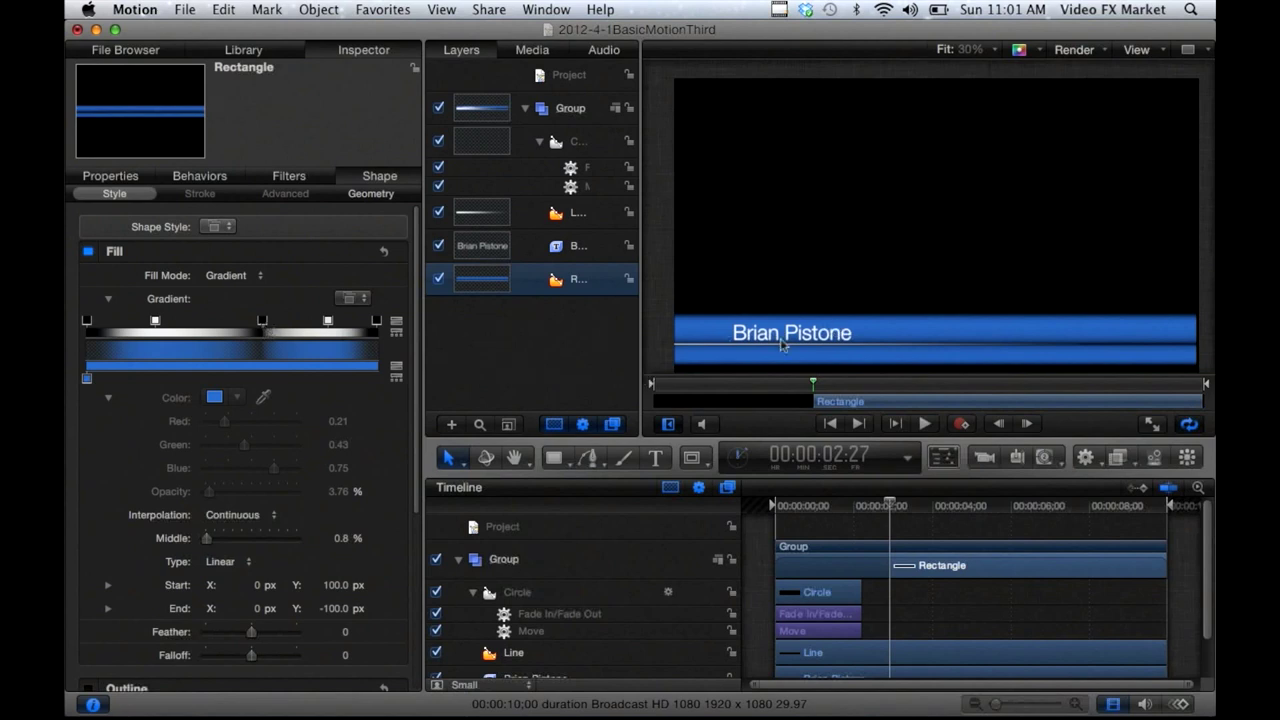
click(261, 321)
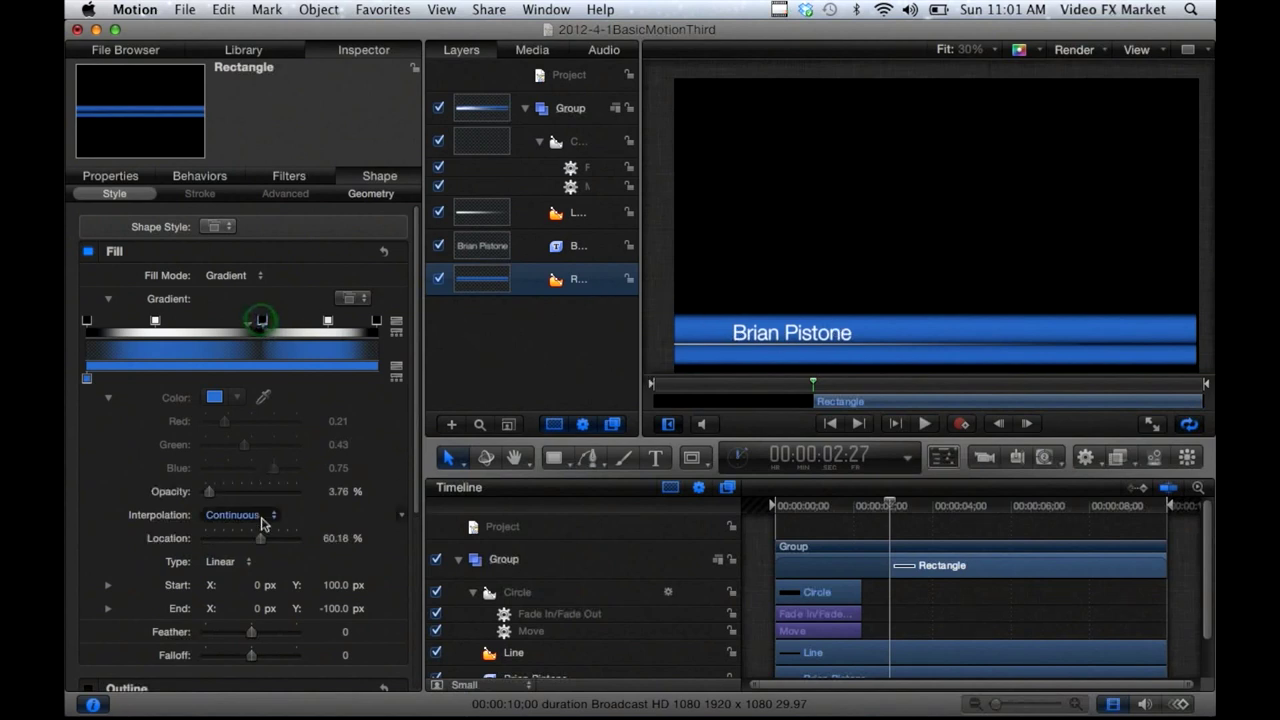
drag(209, 491, 242, 496)
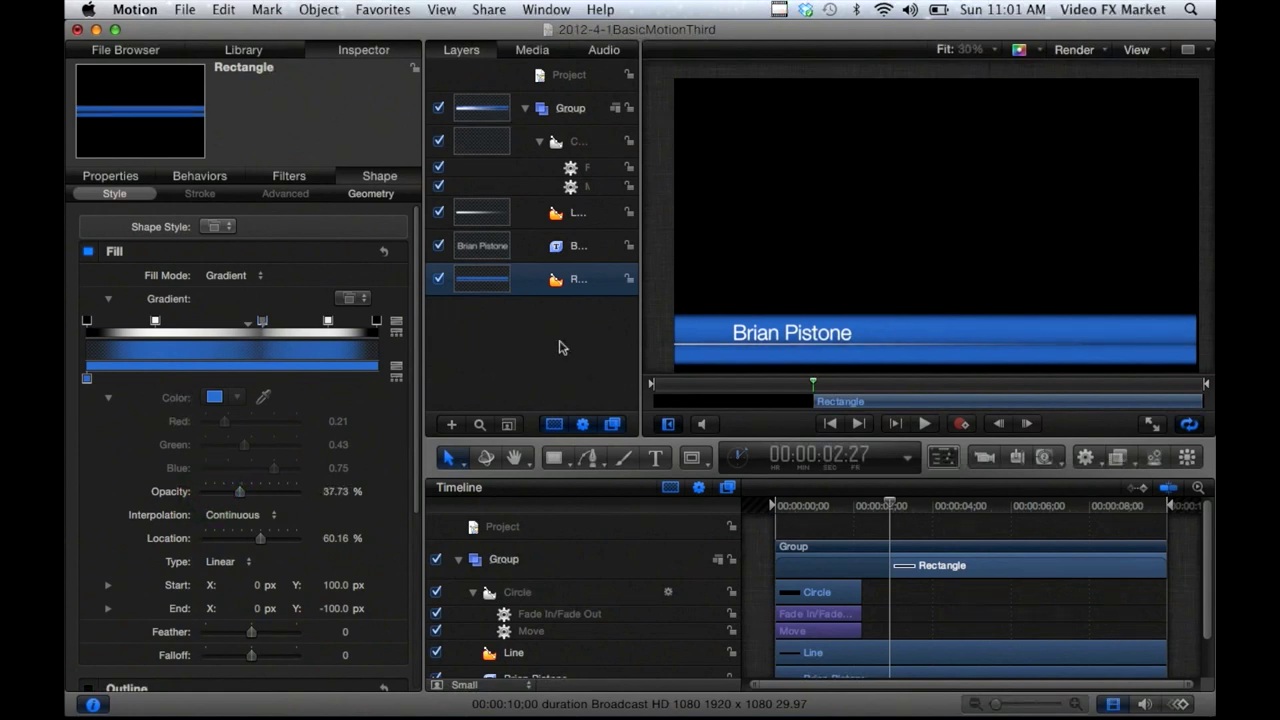
drag(812, 508, 758, 514)
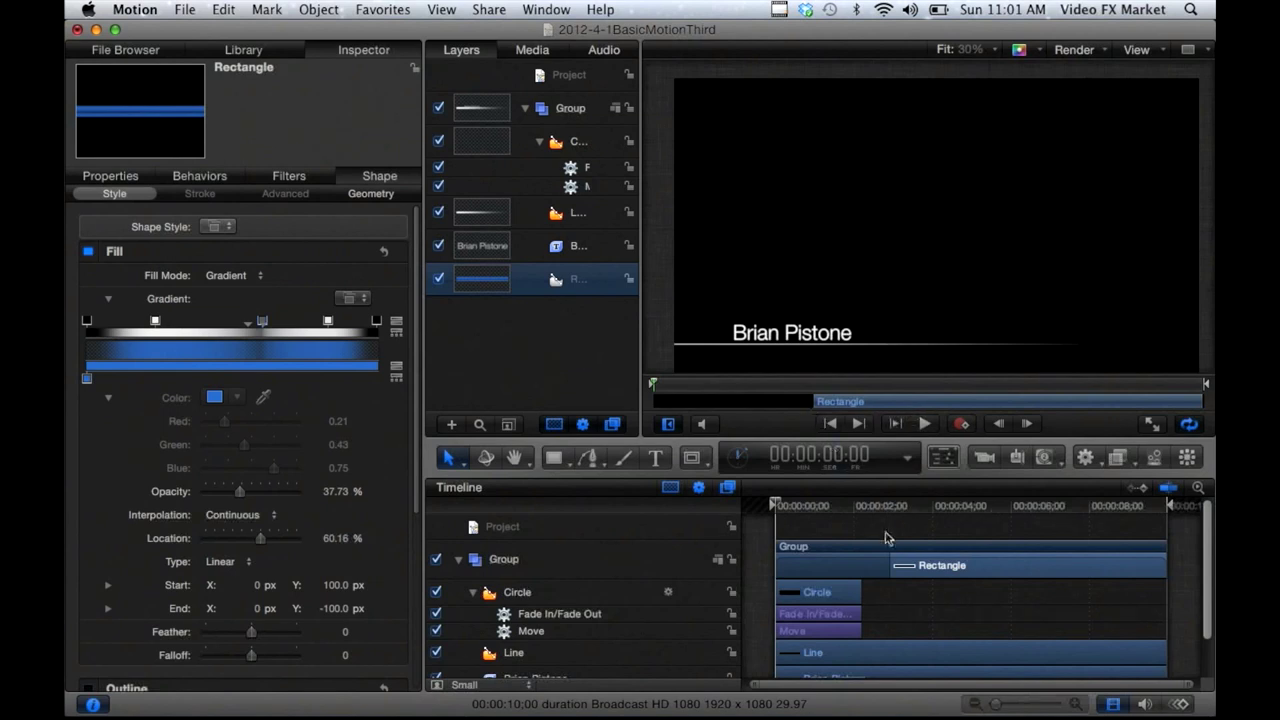
Make the Rectangle layer run from 00:00:00:00 to 00:00:09;29, then return to the start.
drag(778, 508, 893, 514)
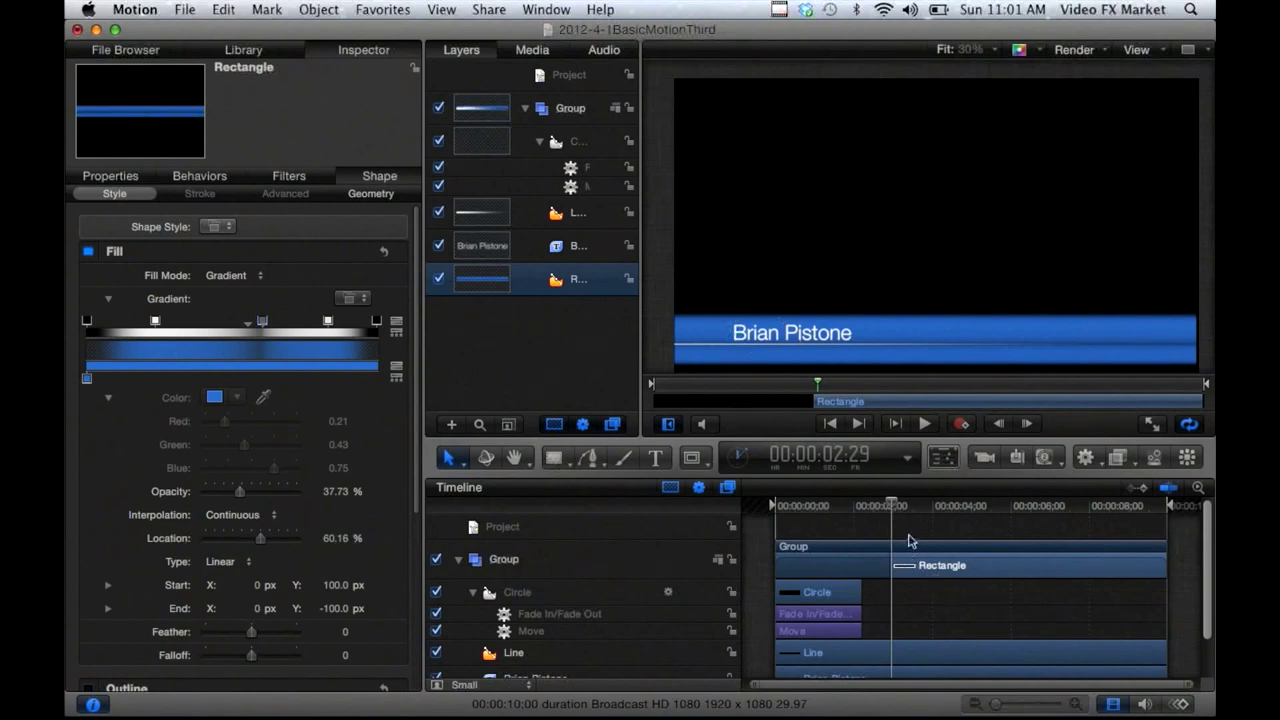
scroll(903, 583, down, 2)
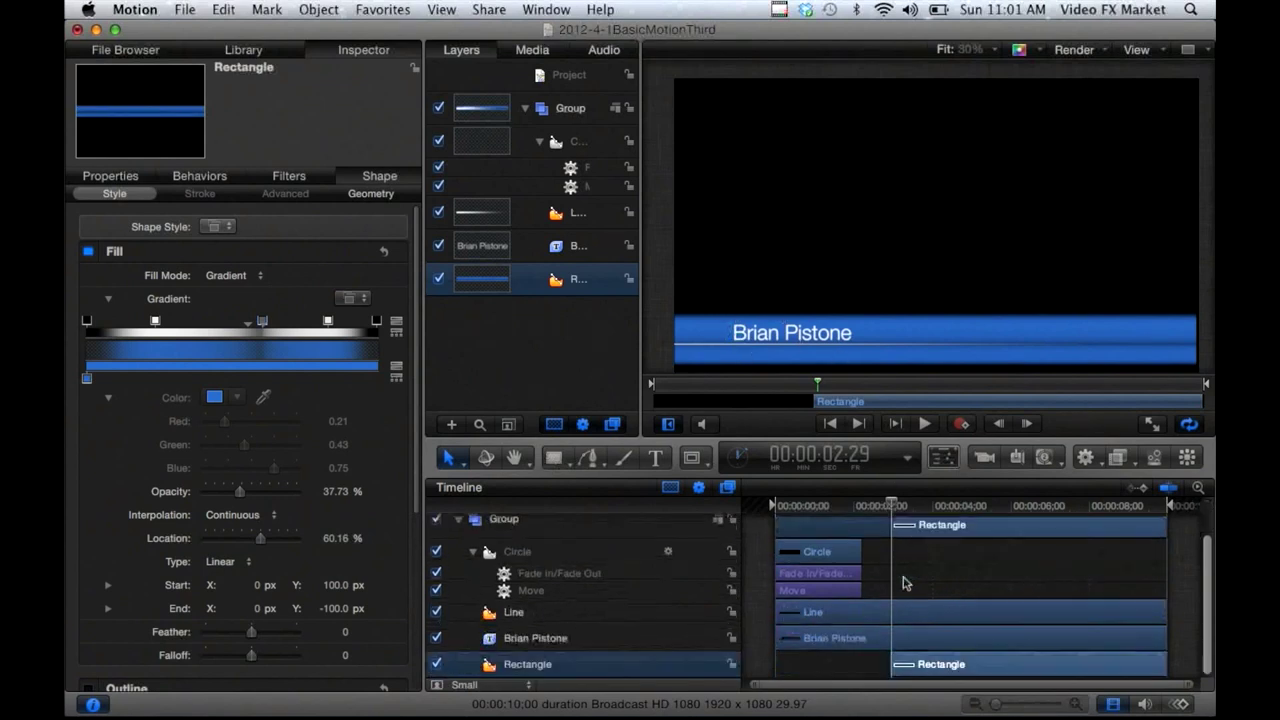
drag(934, 670, 810, 676)
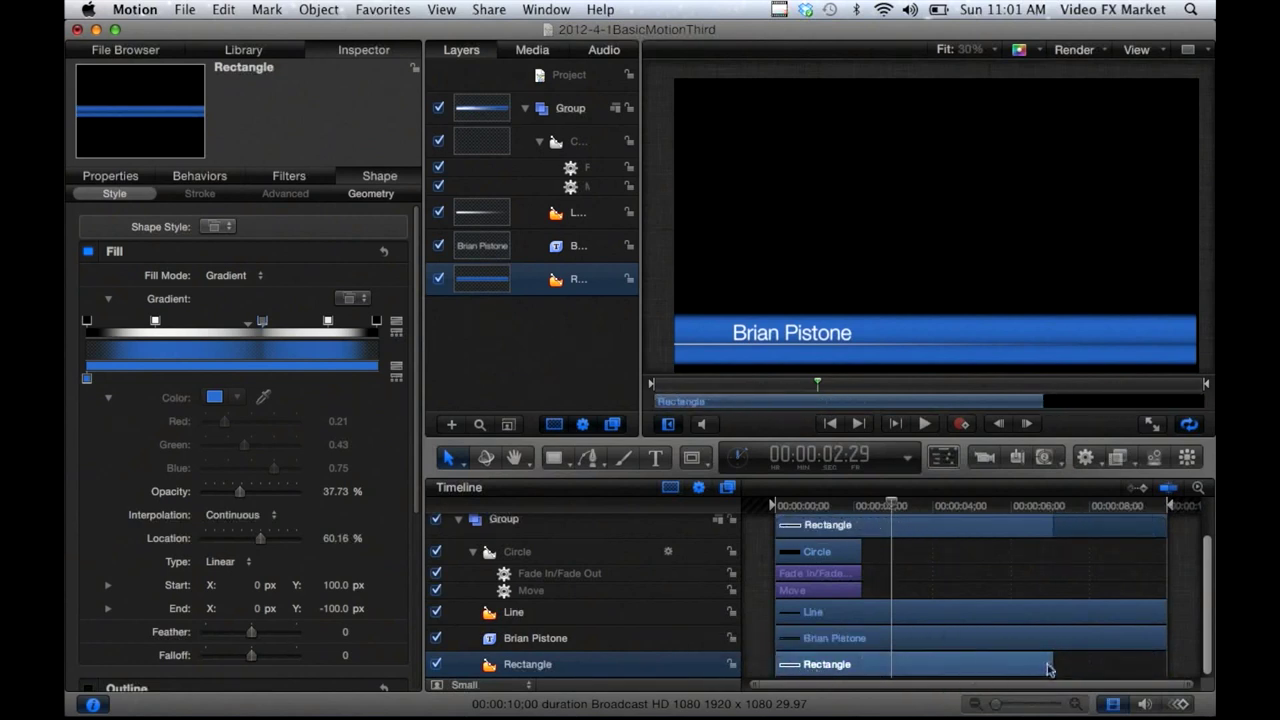
drag(1051, 664, 1166, 664)
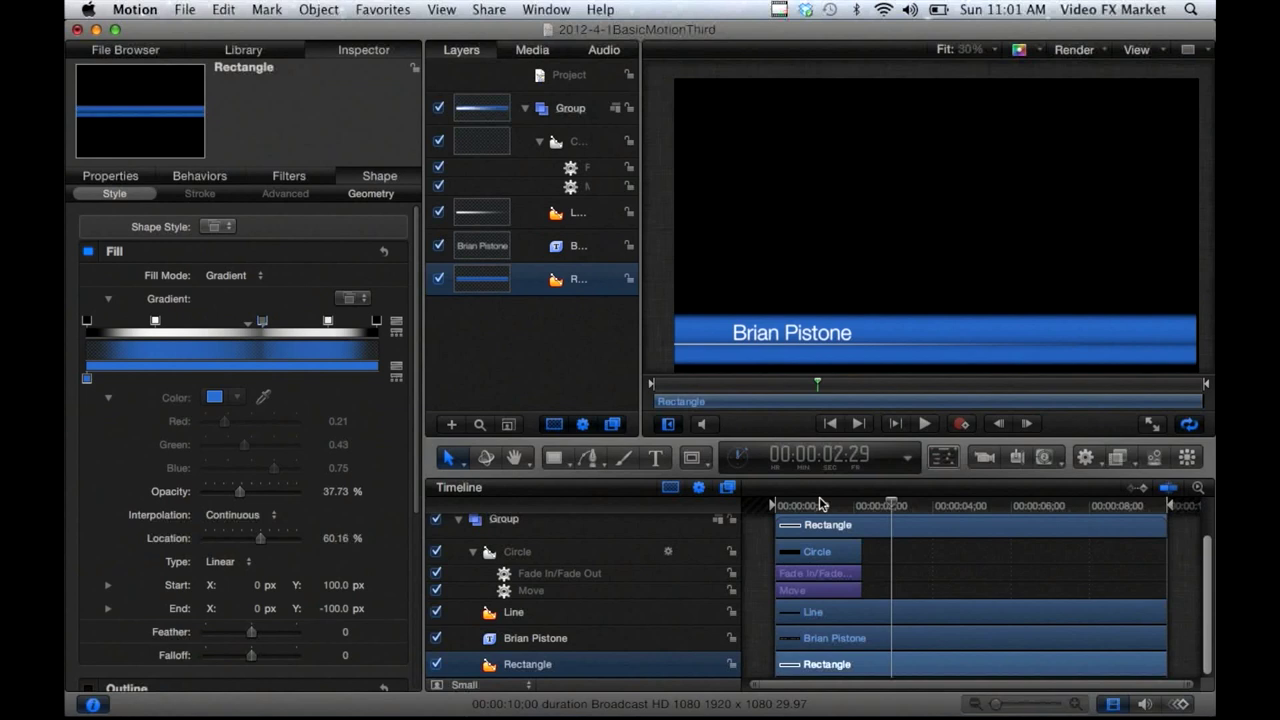
drag(888, 509, 860, 507)
key(Home)
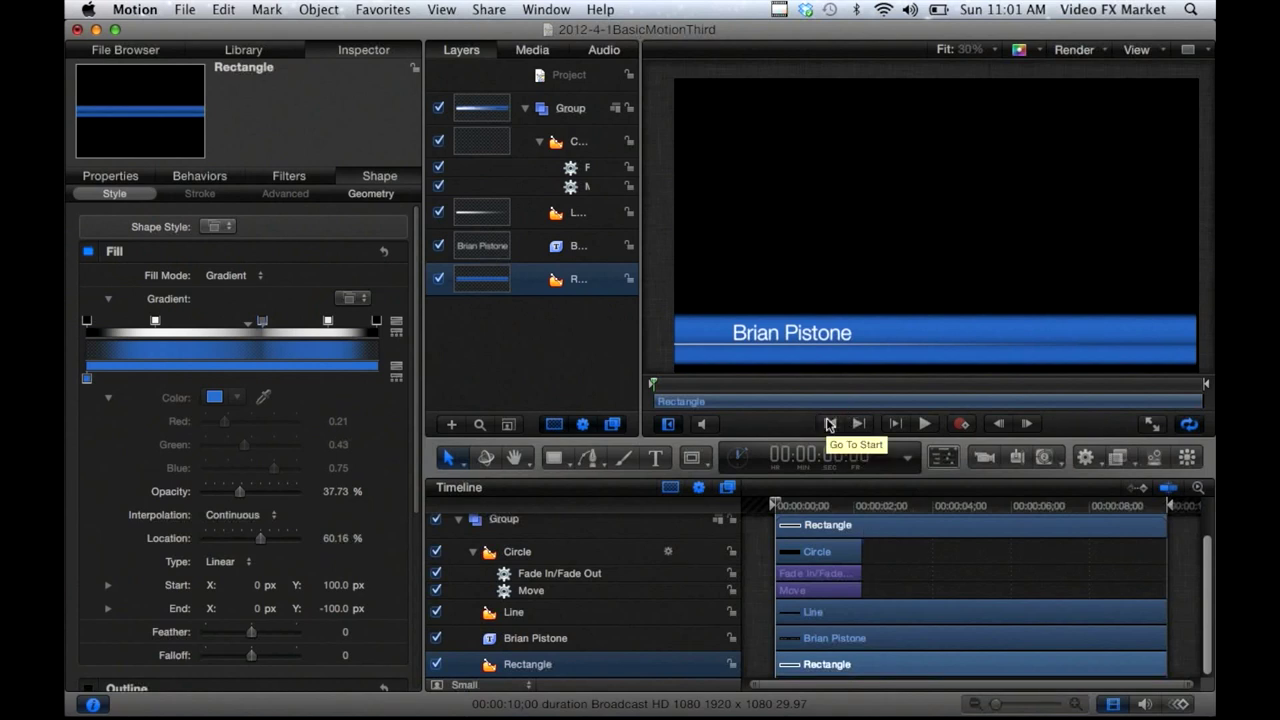
key(space)
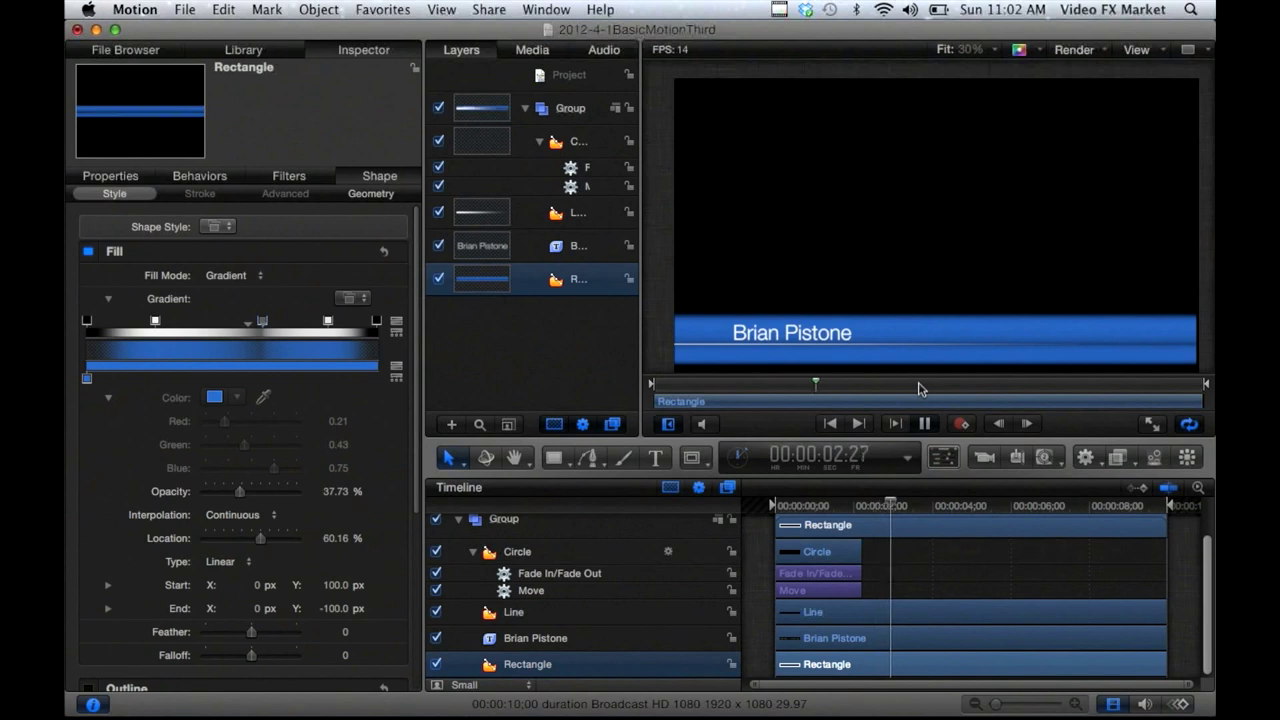
key(space)
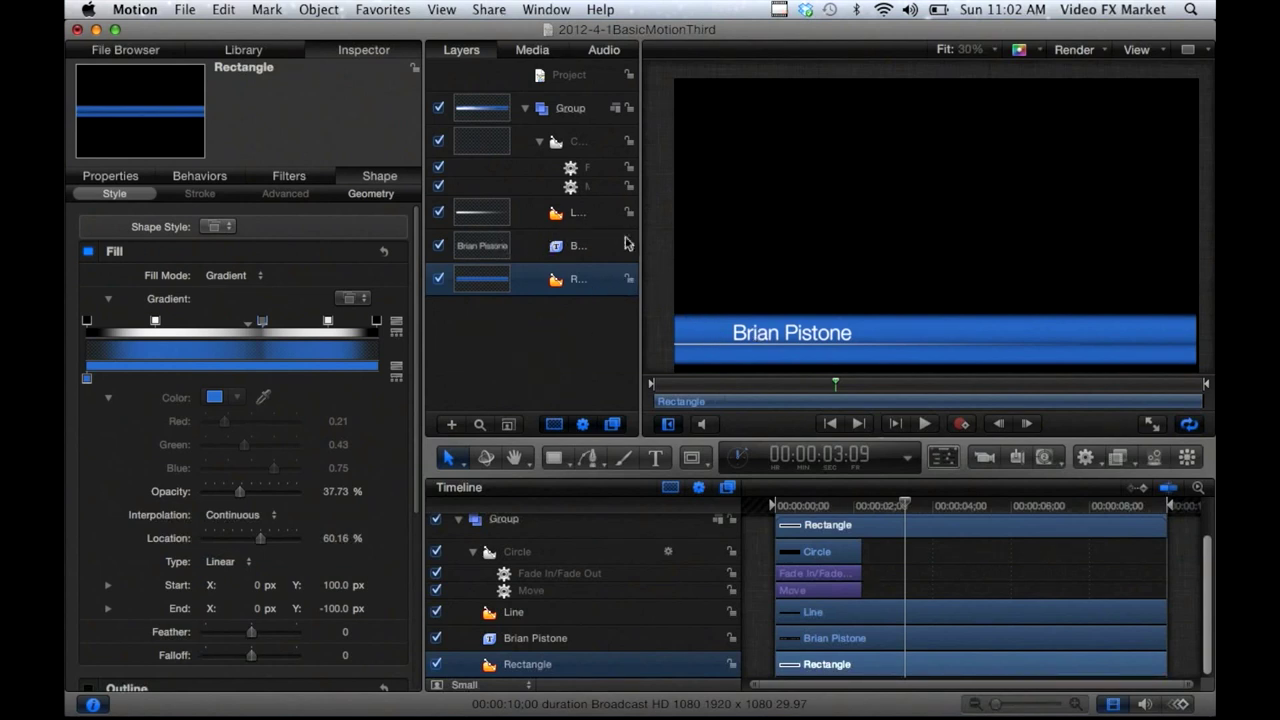
click(575, 250)
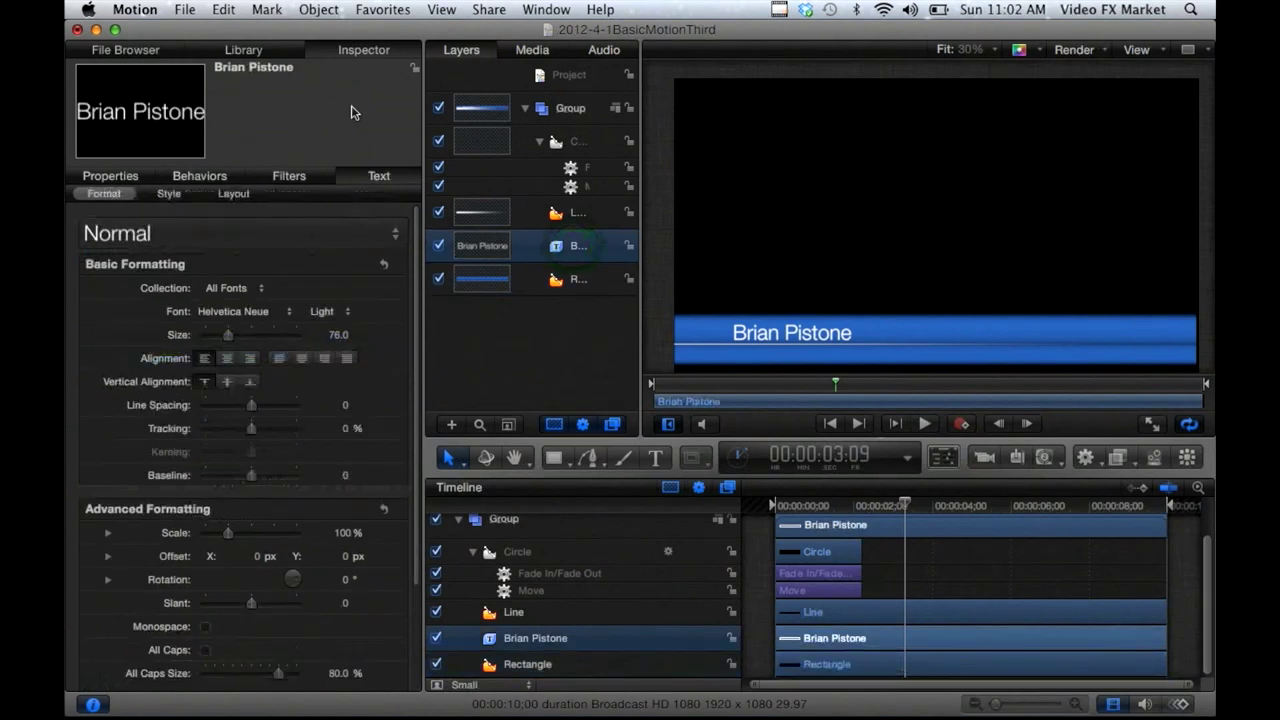
click(277, 57)
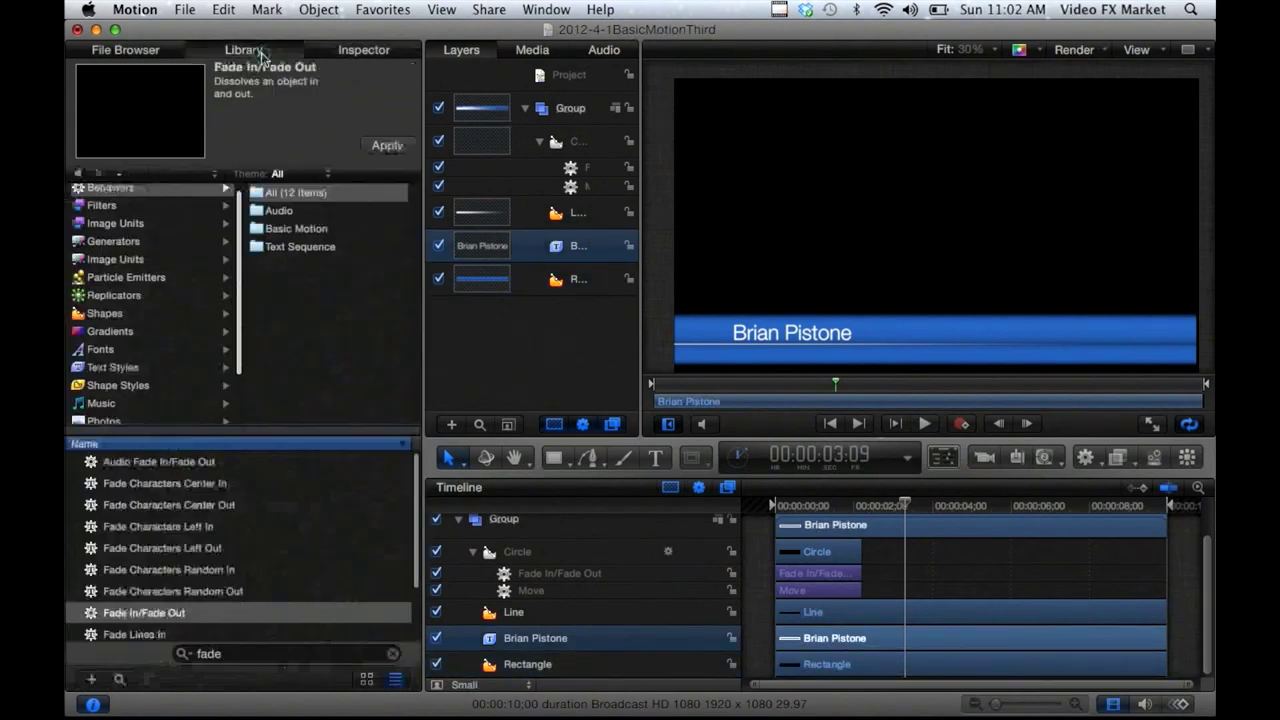
click(292, 248)
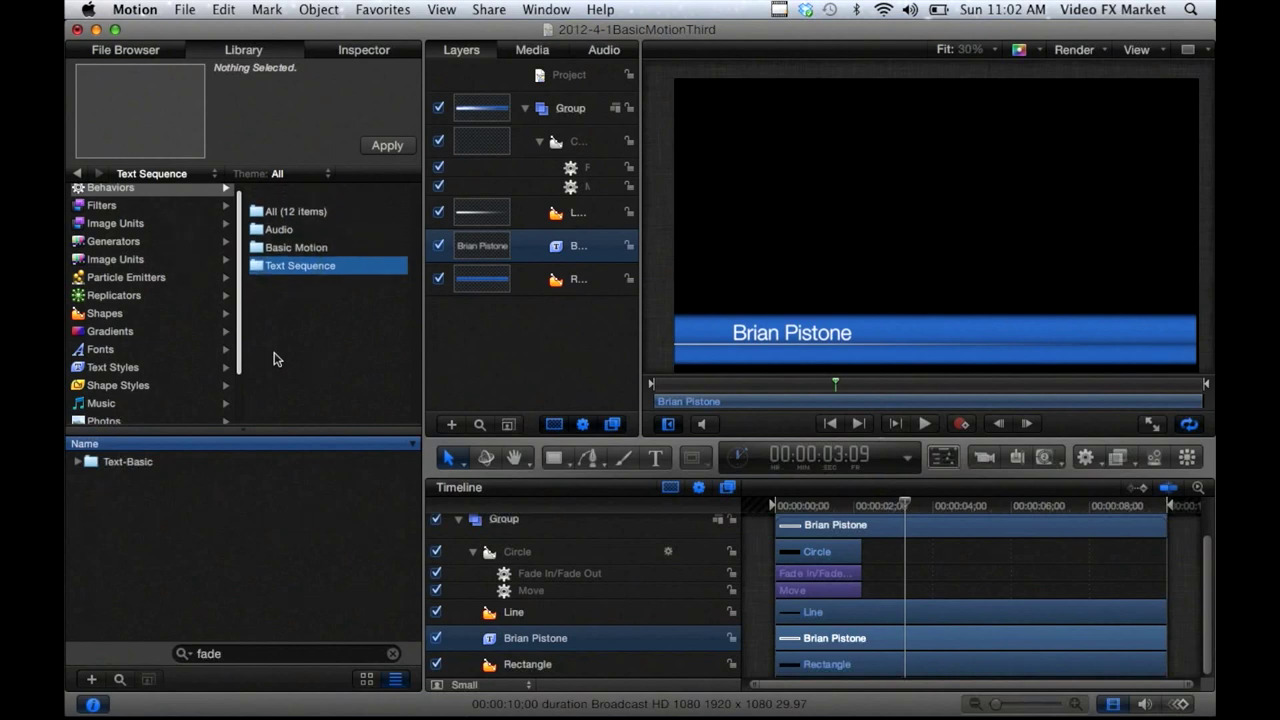
click(394, 655)
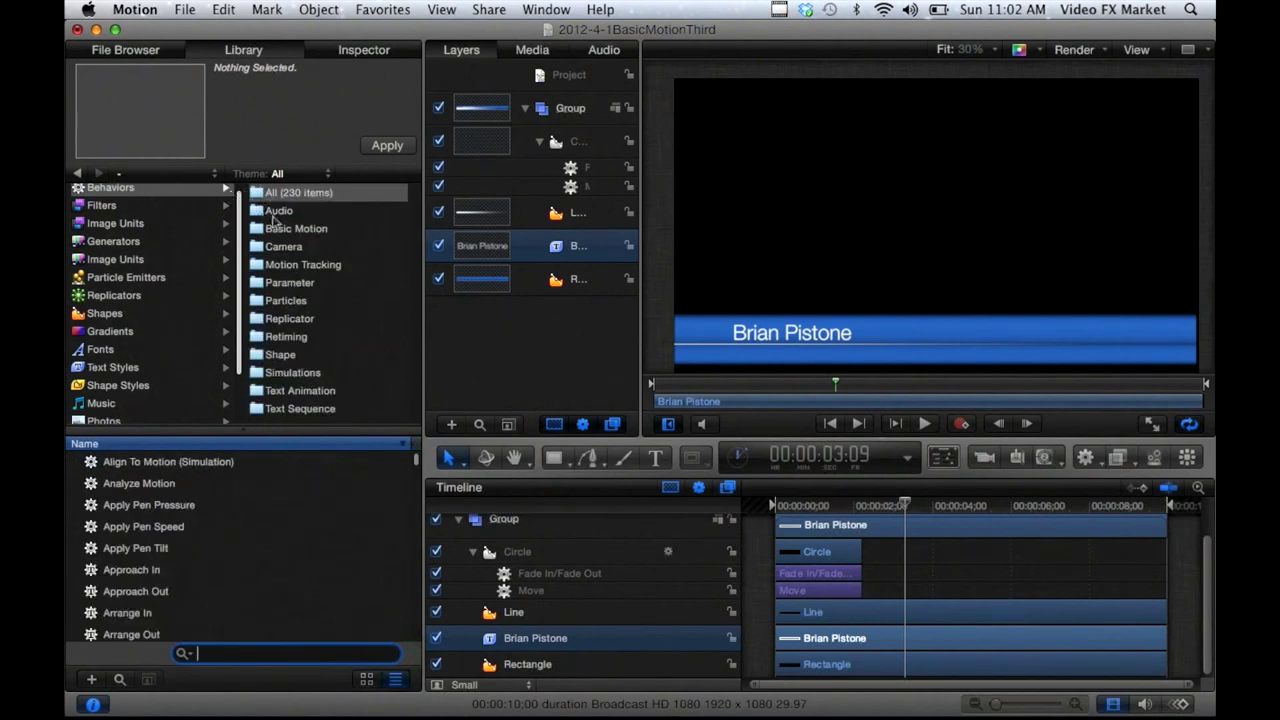
click(305, 410)
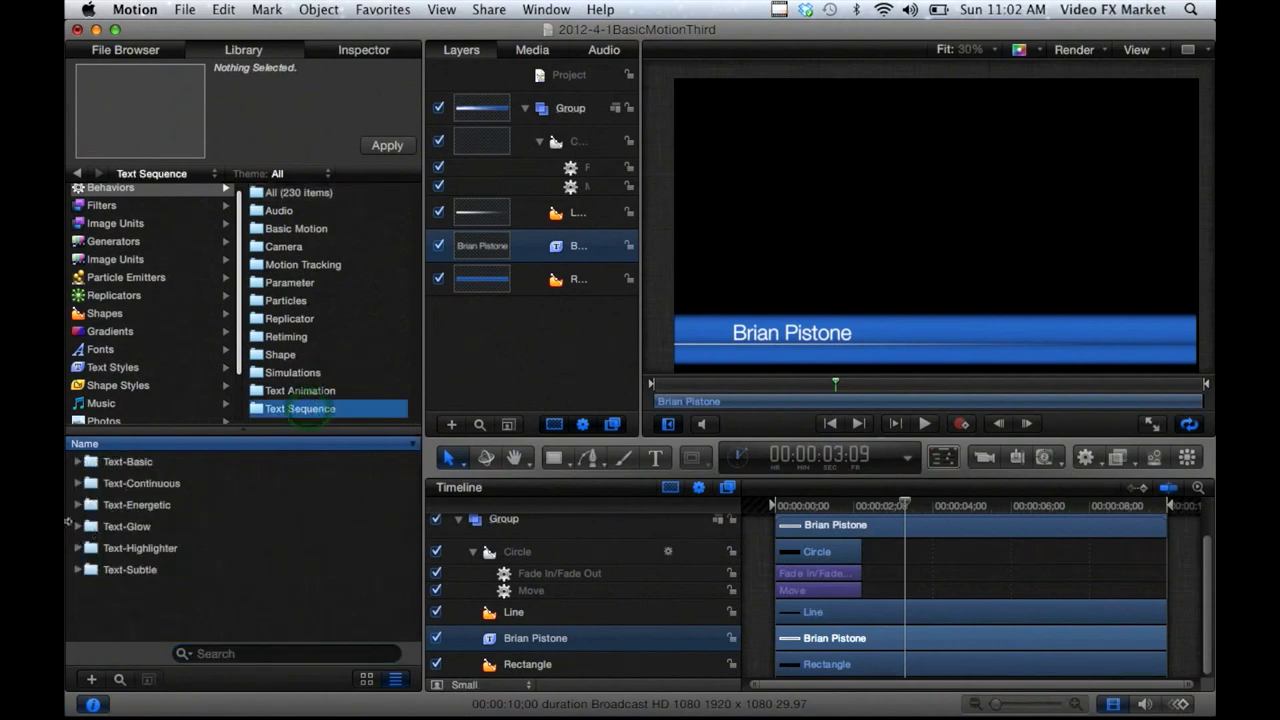
click(78, 464)
scroll(177, 517, down, 3)
scroll(177, 517, down, 2)
scroll(177, 517, down, 3)
scroll(177, 517, down, 2)
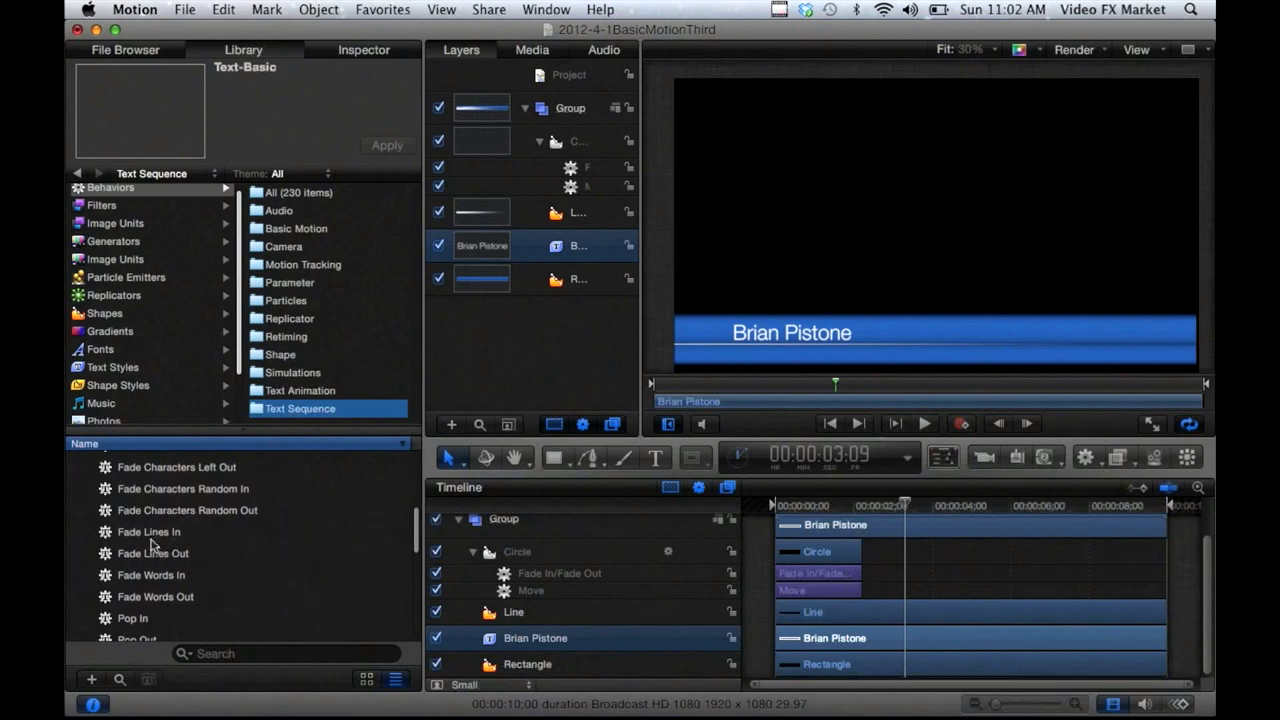
click(150, 532)
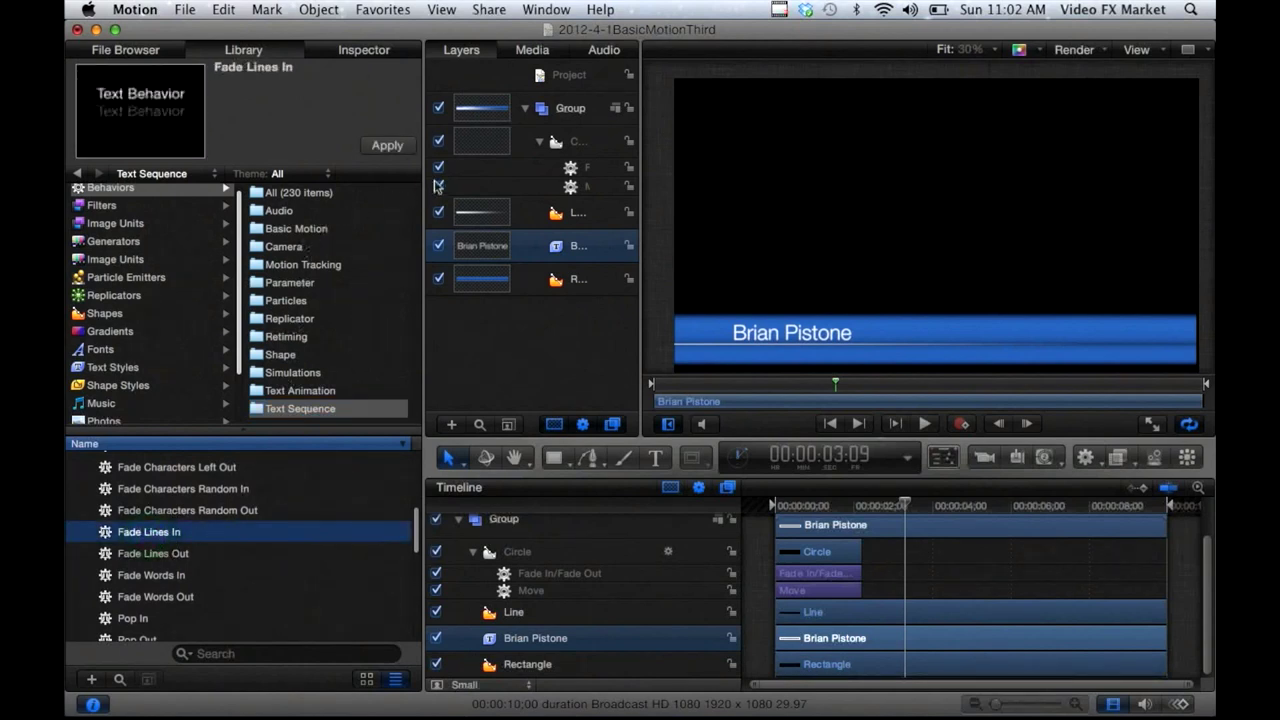
click(385, 145)
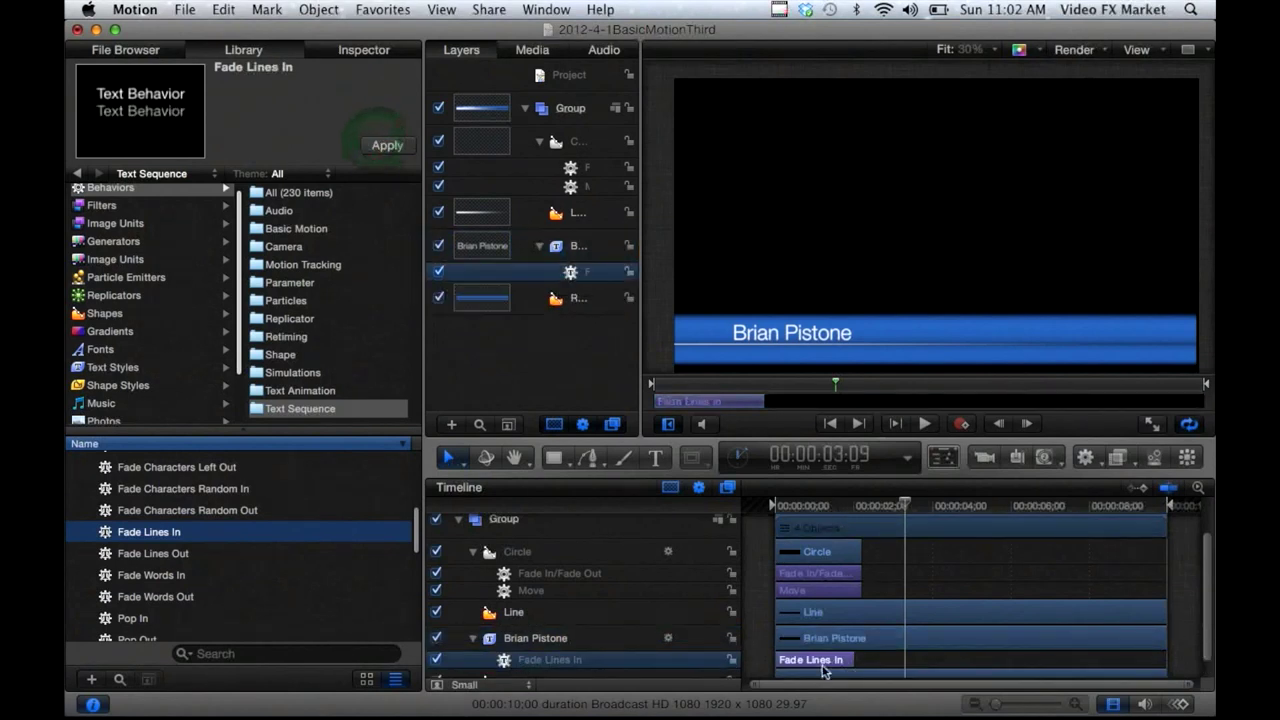
Trim Fade Lines In to 1 second, ending at 00:00:00;29, and preview the quick fade-in.
drag(908, 520, 757, 514)
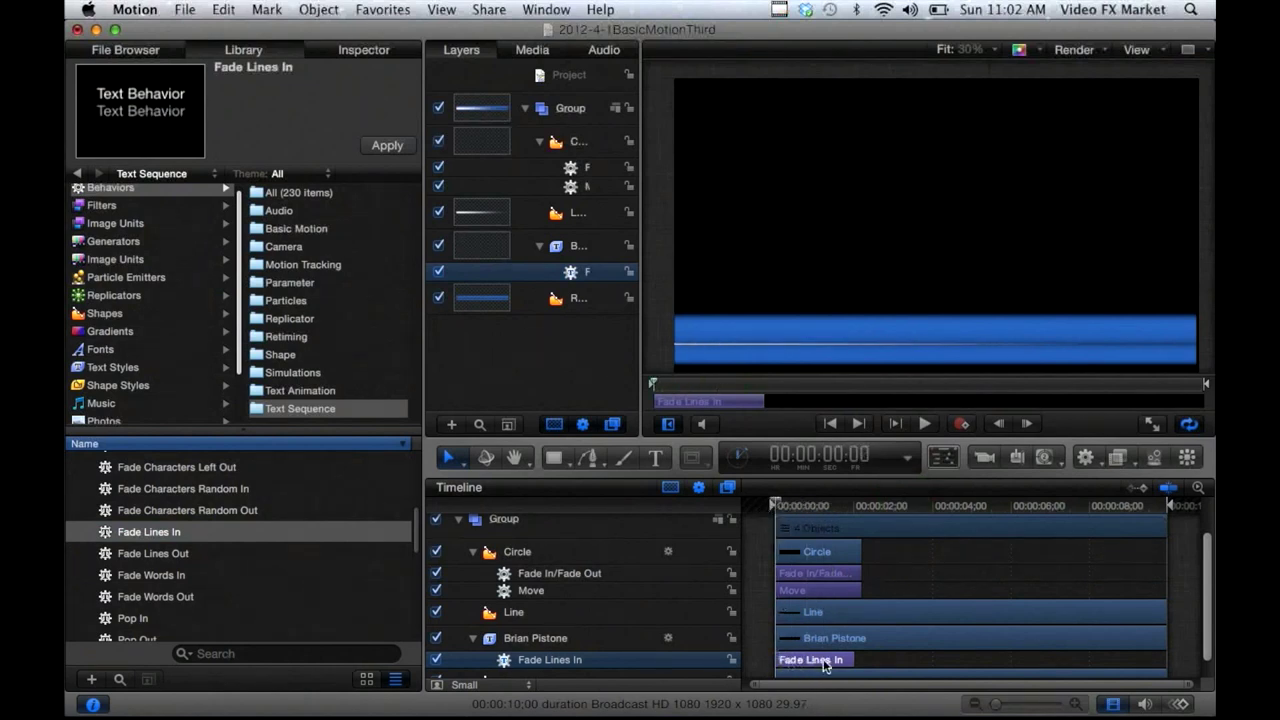
key(space)
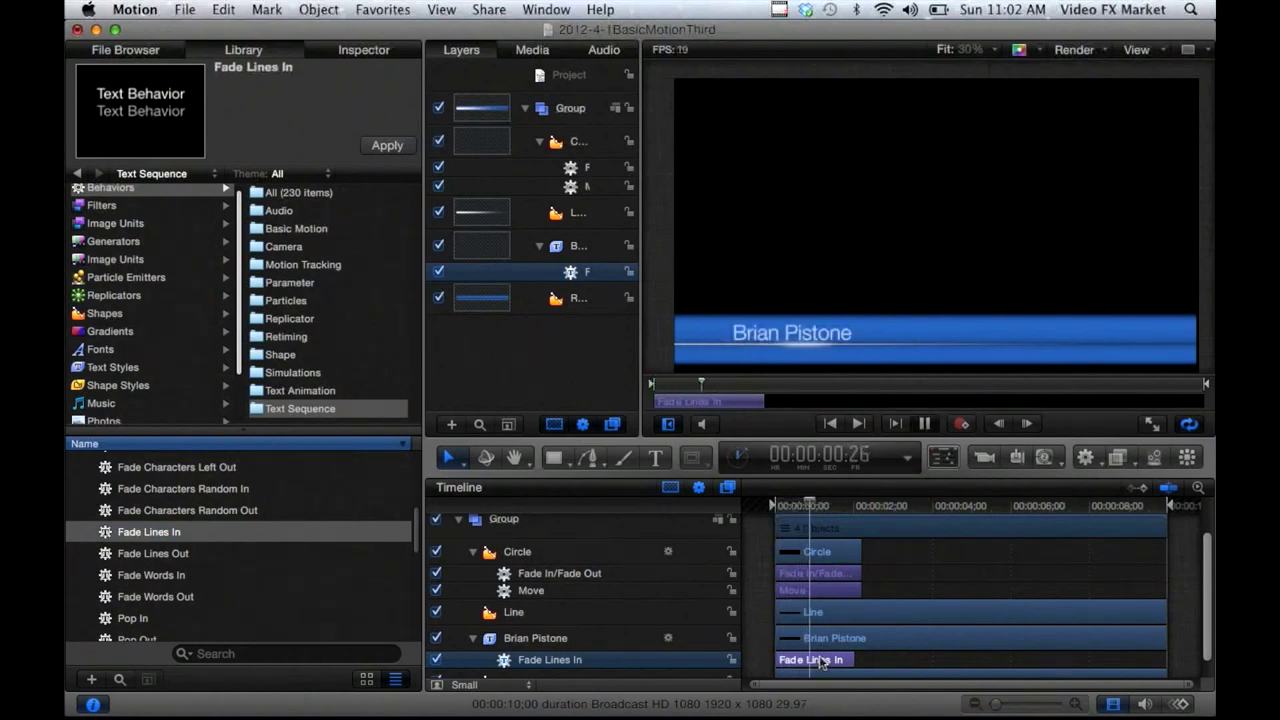
drag(851, 660, 800, 660)
drag(813, 506, 778, 506)
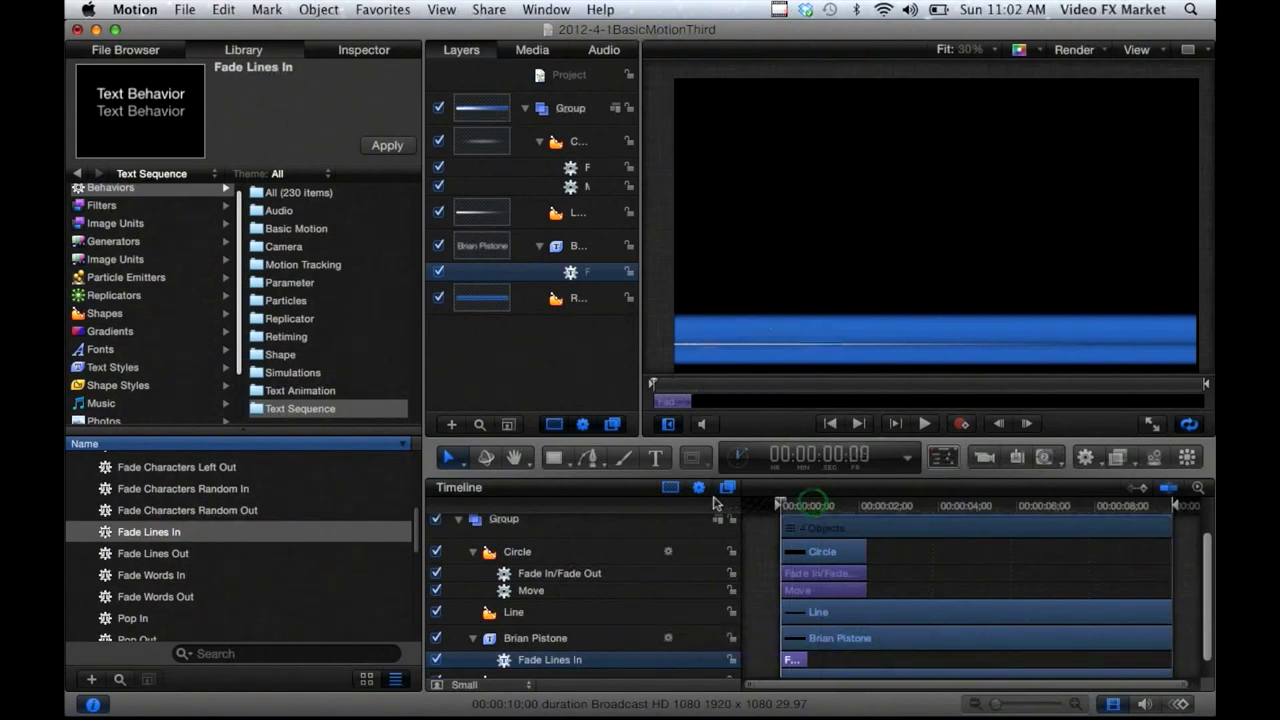
key(space)
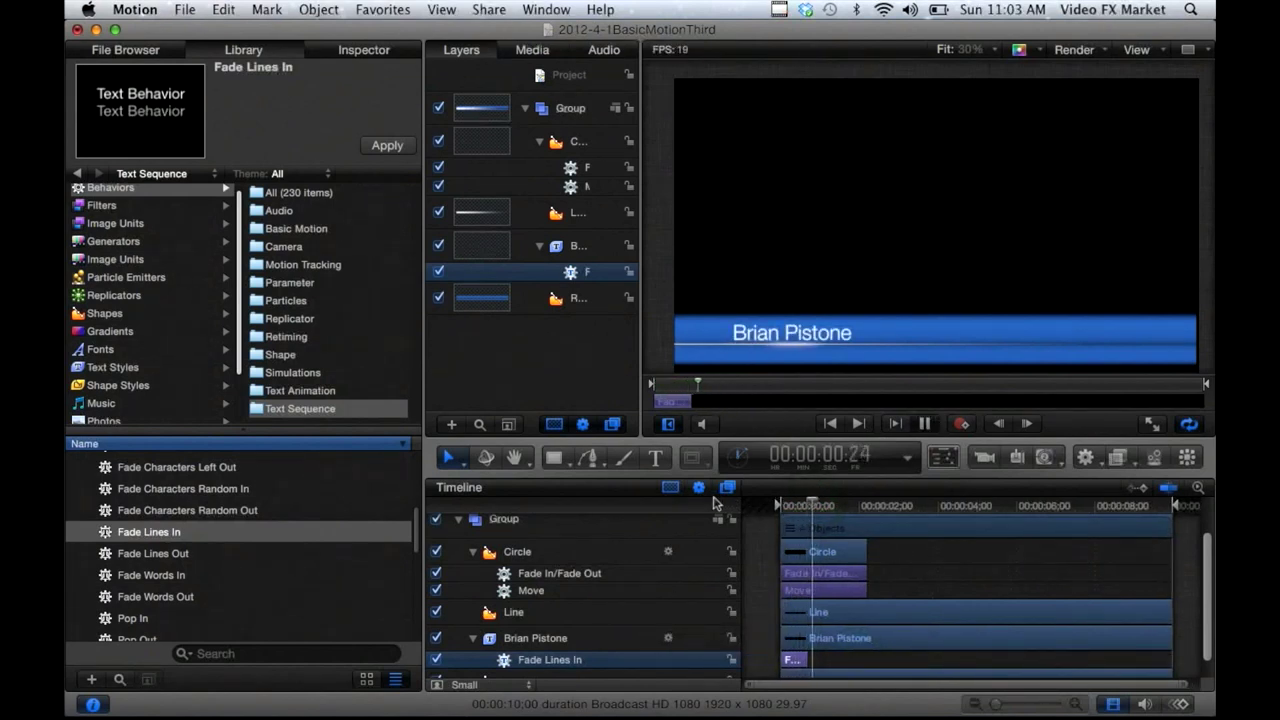
key(space)
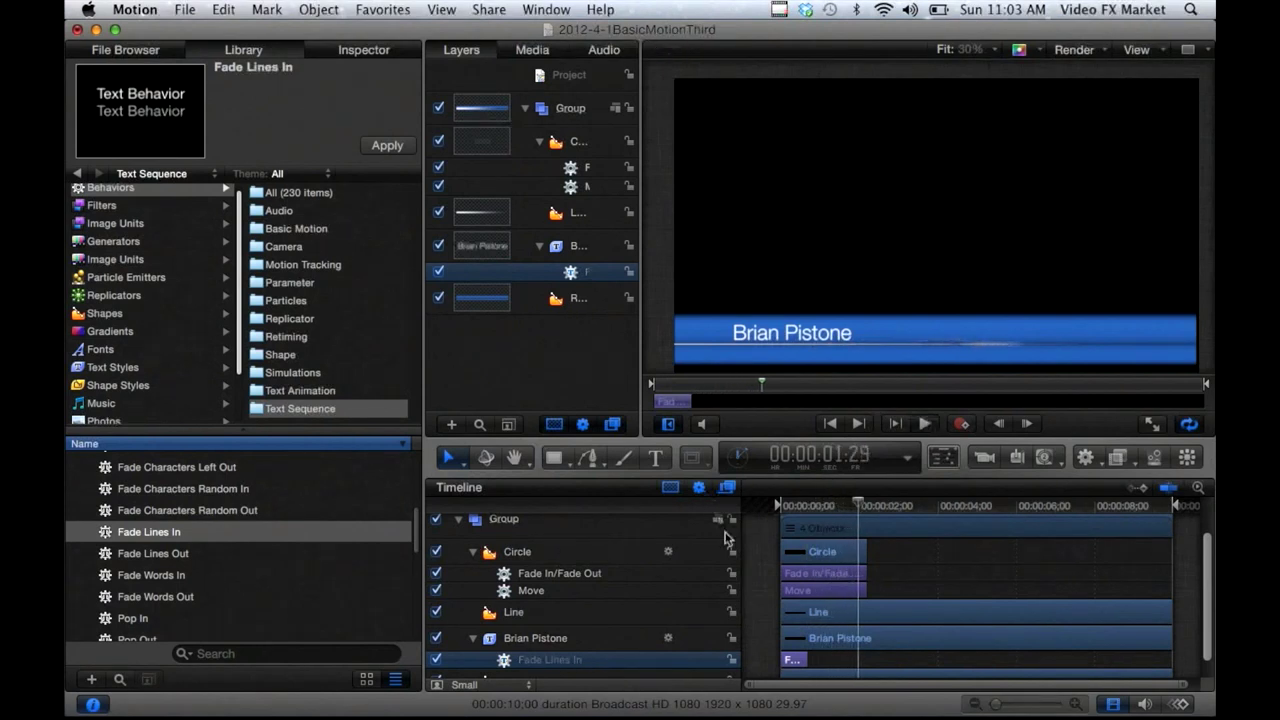
click(891, 637)
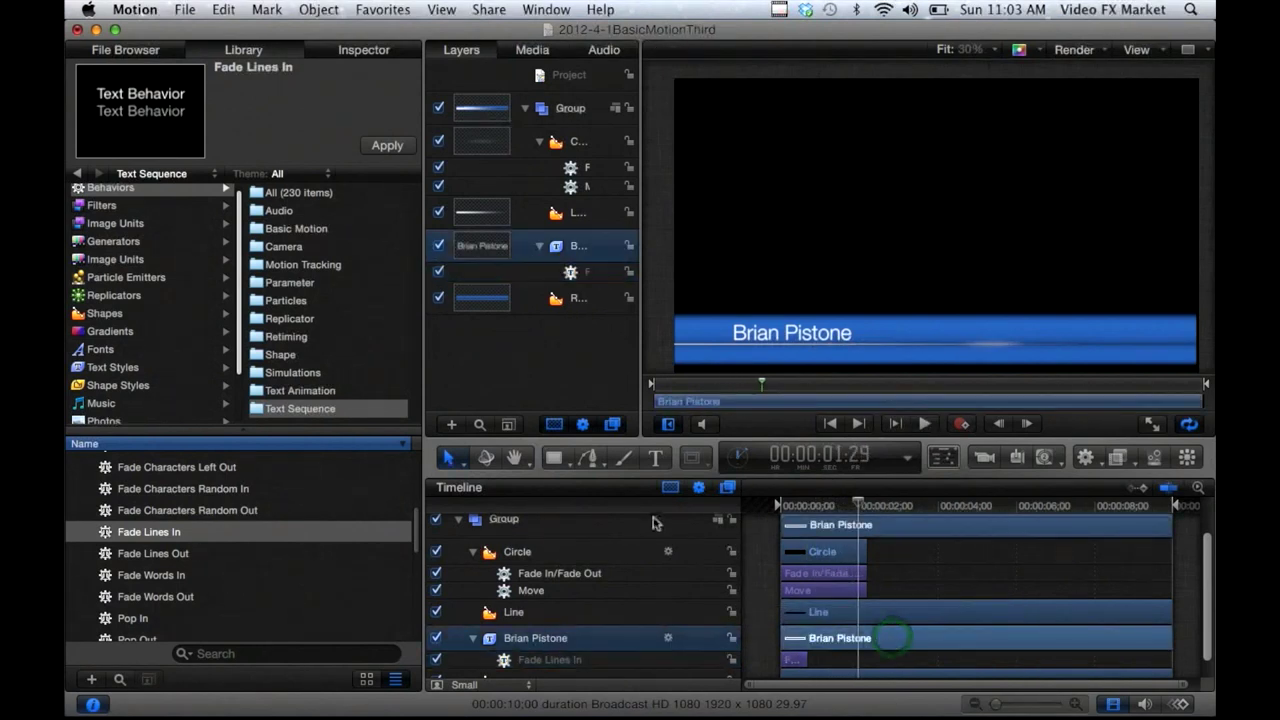
Apply Fade Lines Out to the title, move it to the timeline's end, and preview it.
click(152, 553)
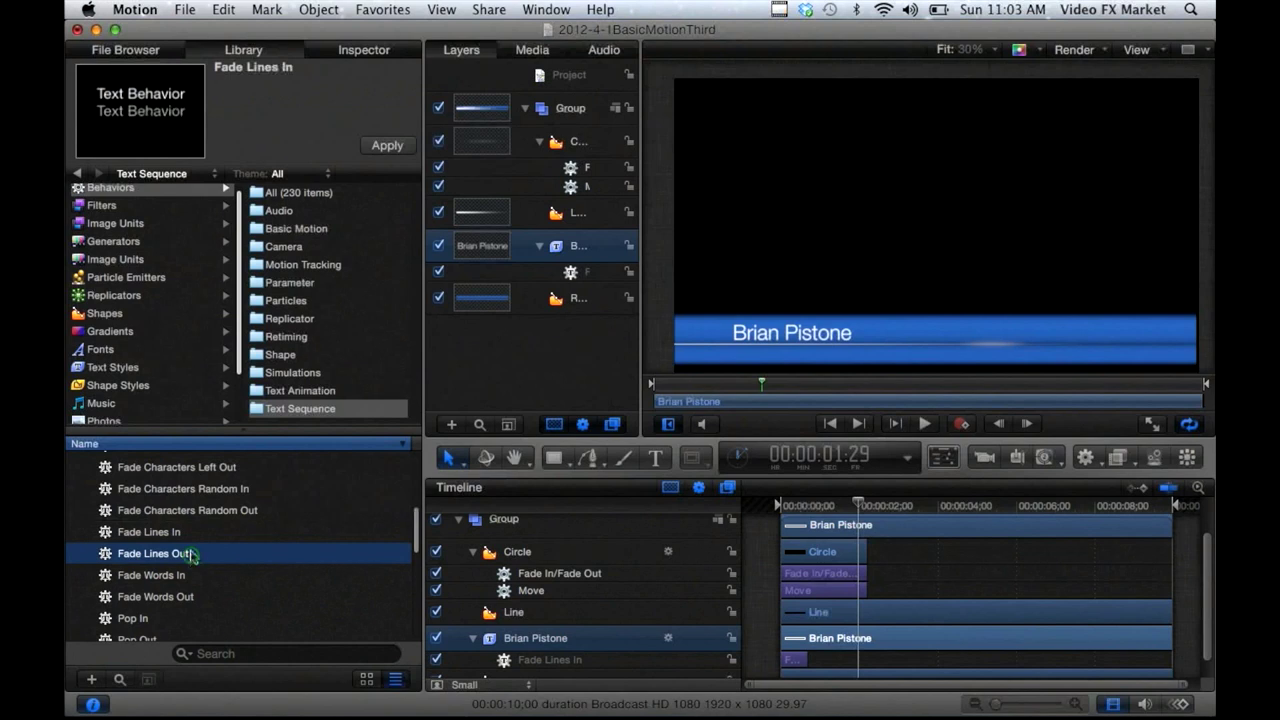
click(387, 145)
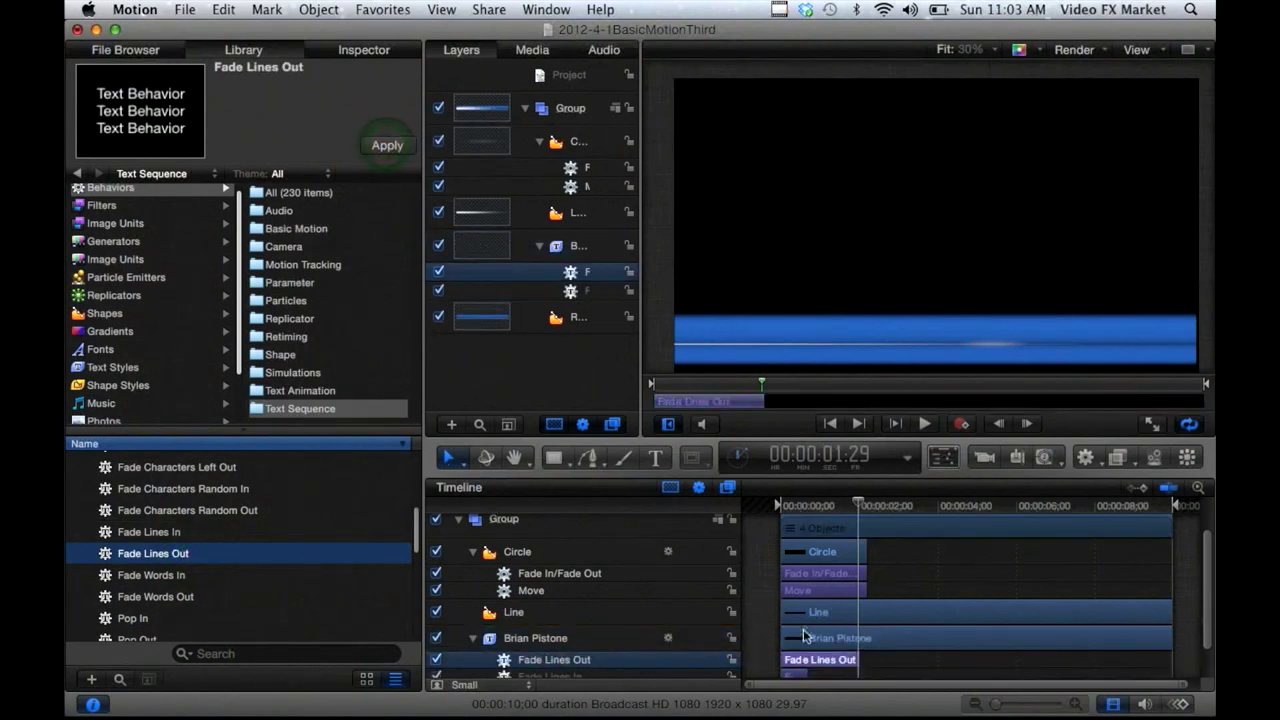
drag(812, 662, 1145, 660)
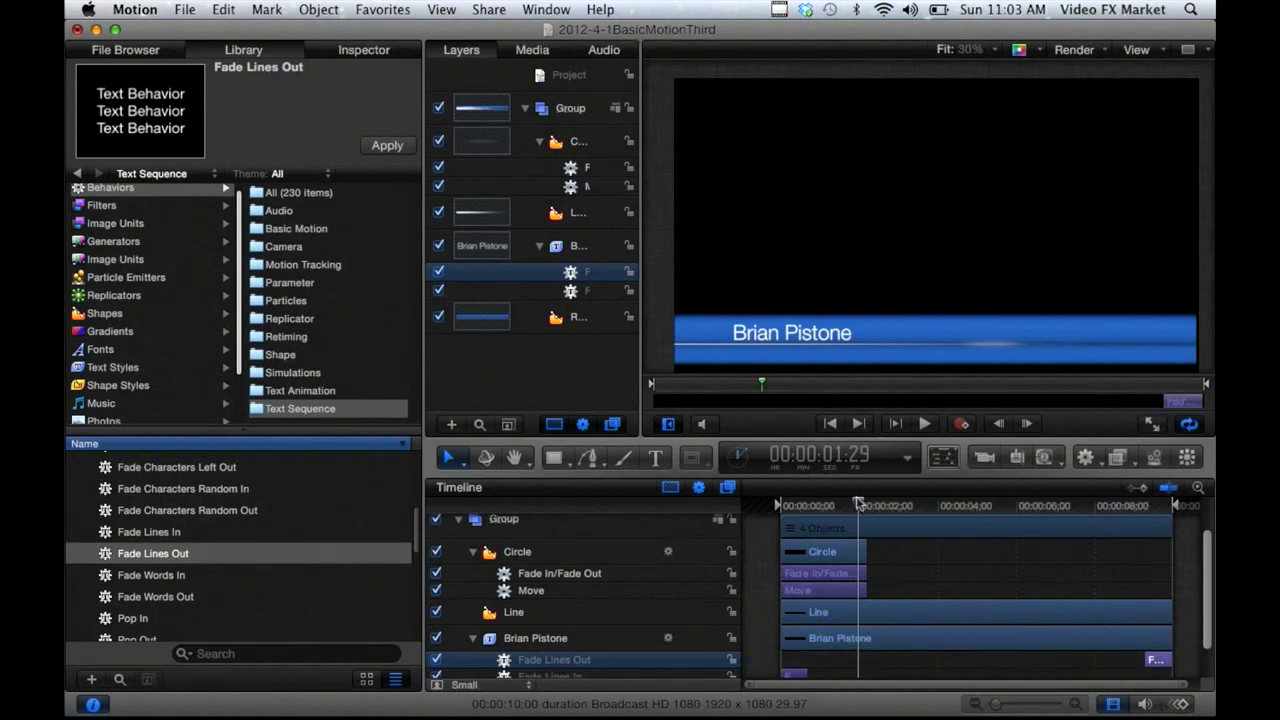
click(1146, 506)
key(space)
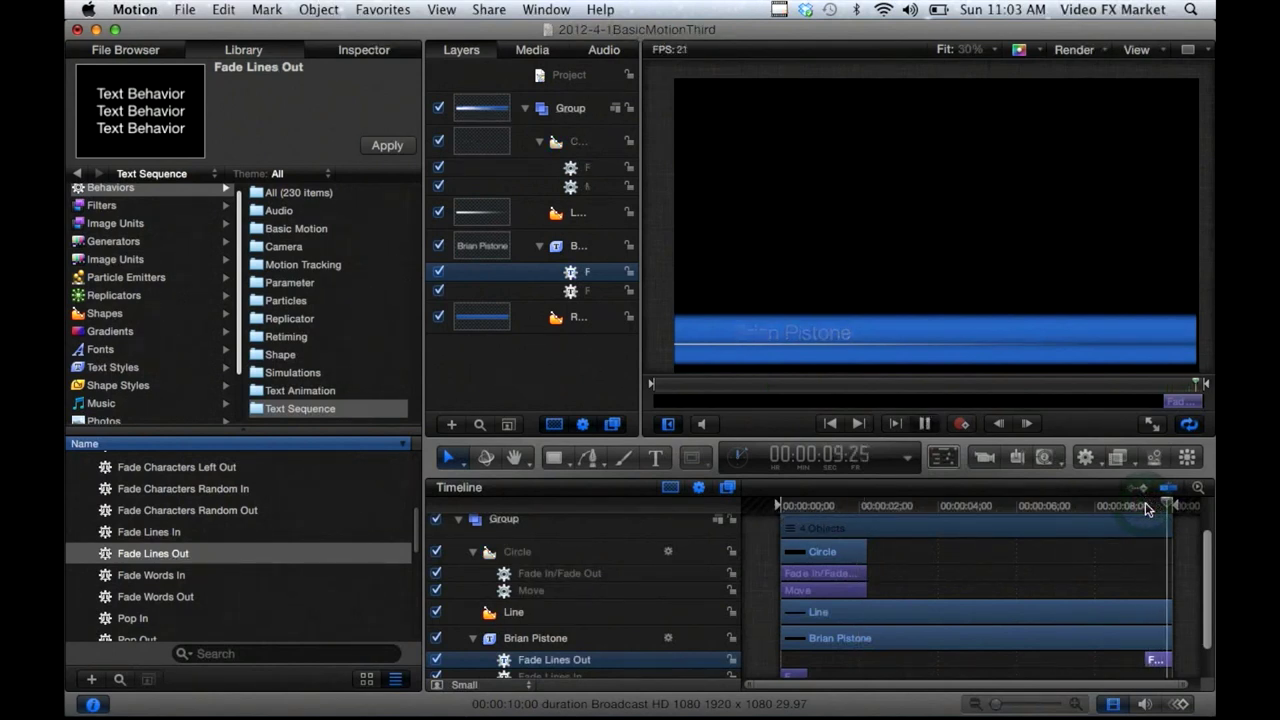
key(space)
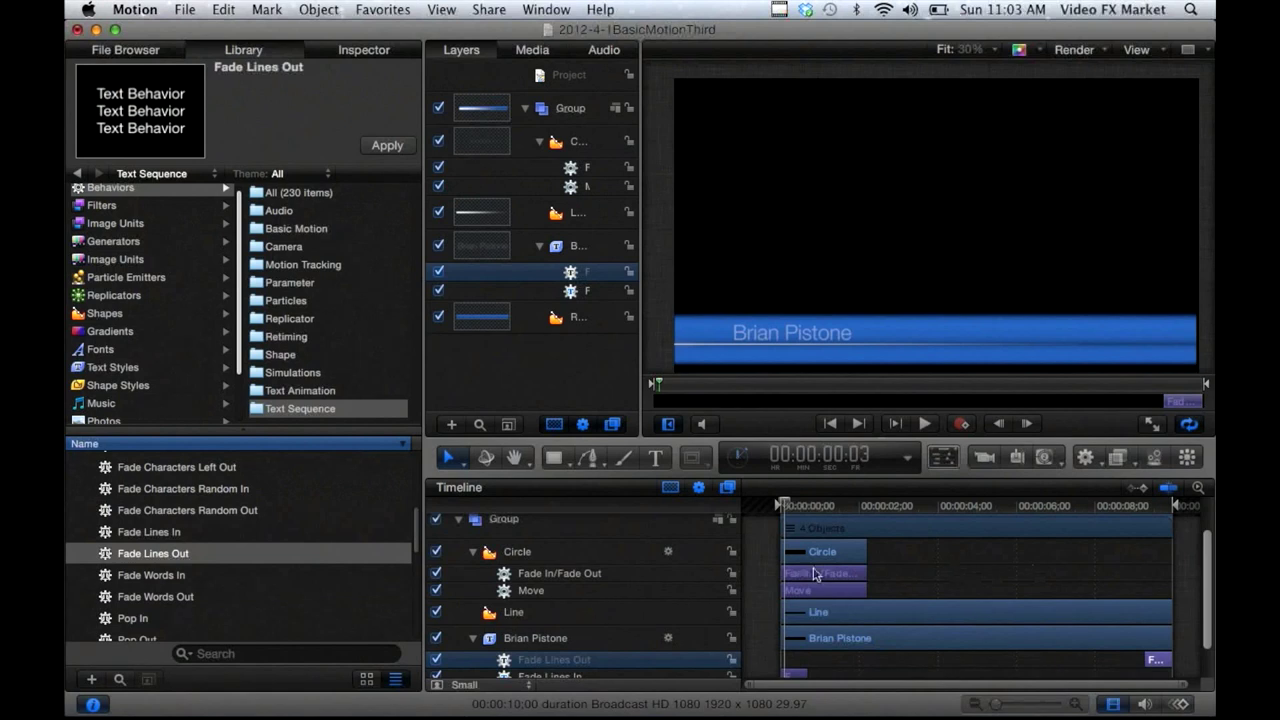
Collapse and select the Group, then show All behaviors and search the library for 'fade'.
scroll(813, 573, up, 3)
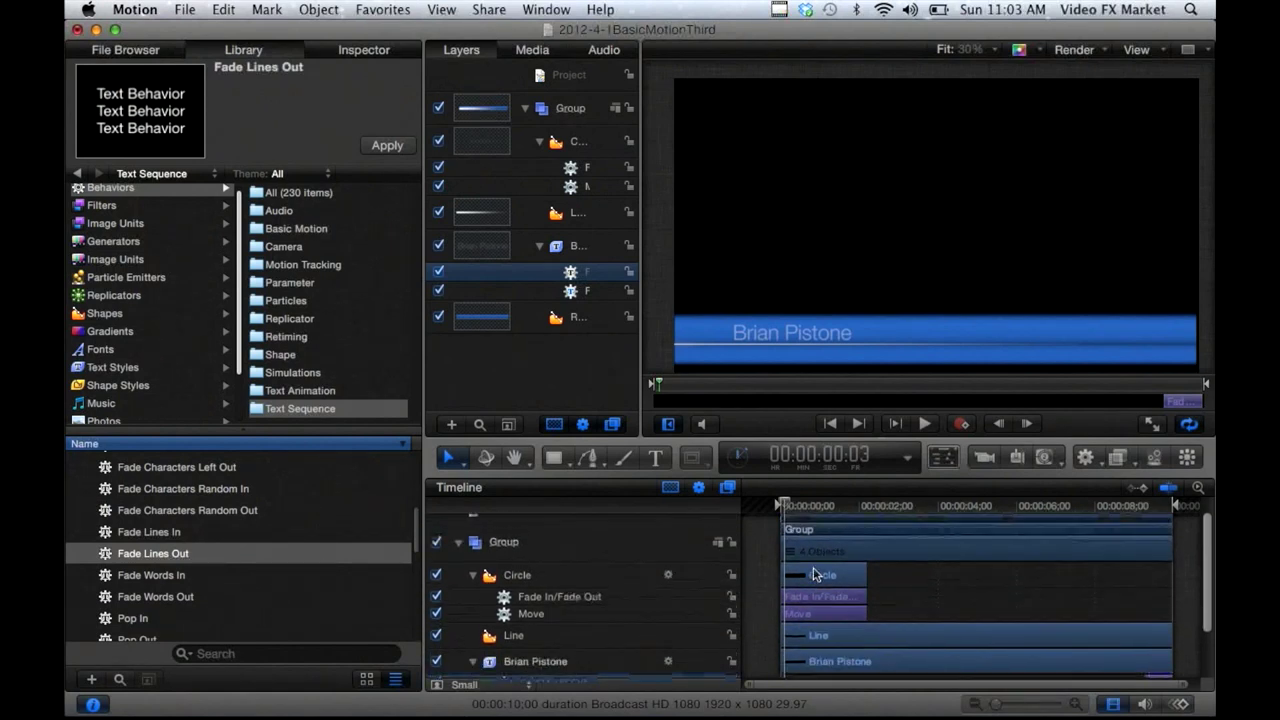
click(457, 562)
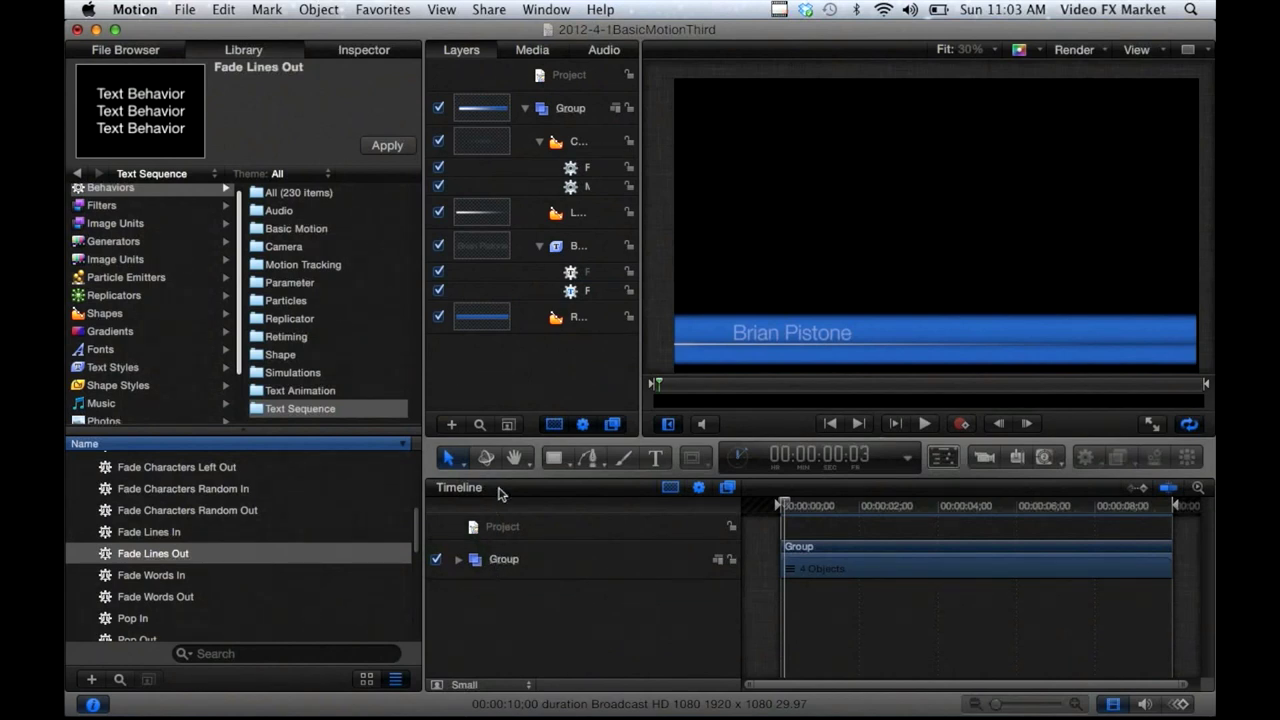
click(500, 560)
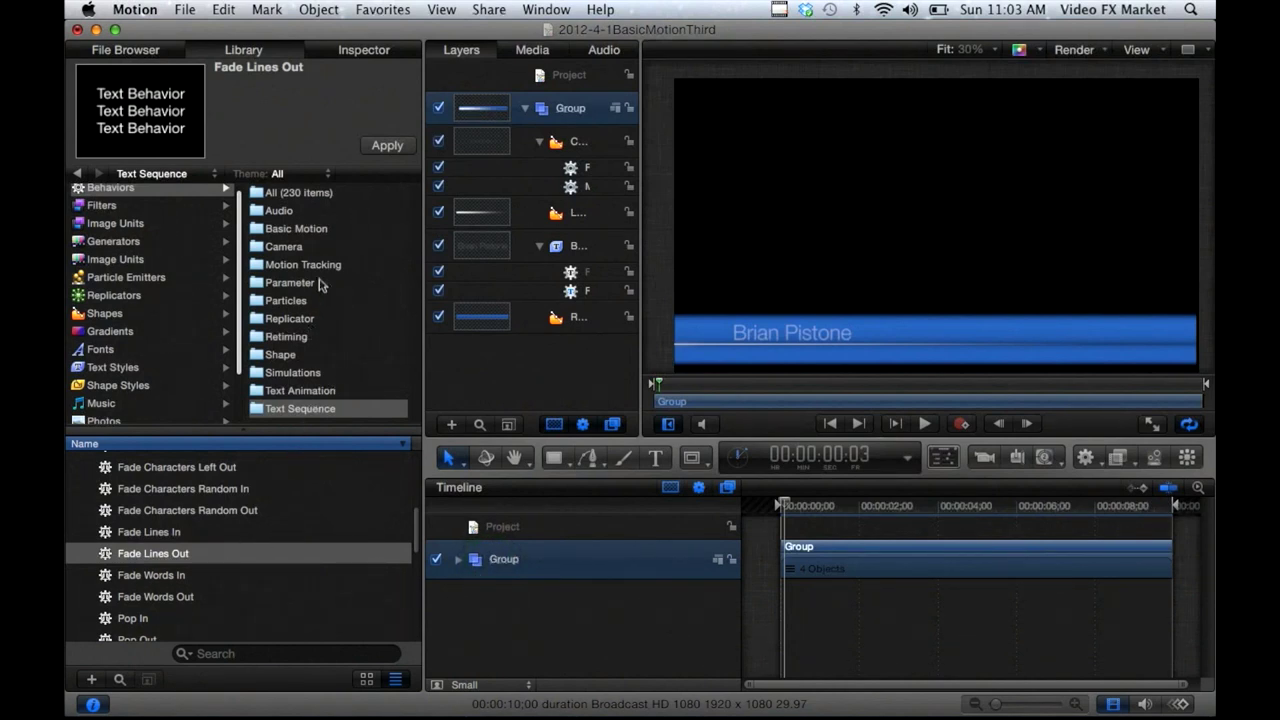
scroll(320, 286, up, 1)
click(254, 210)
click(237, 653)
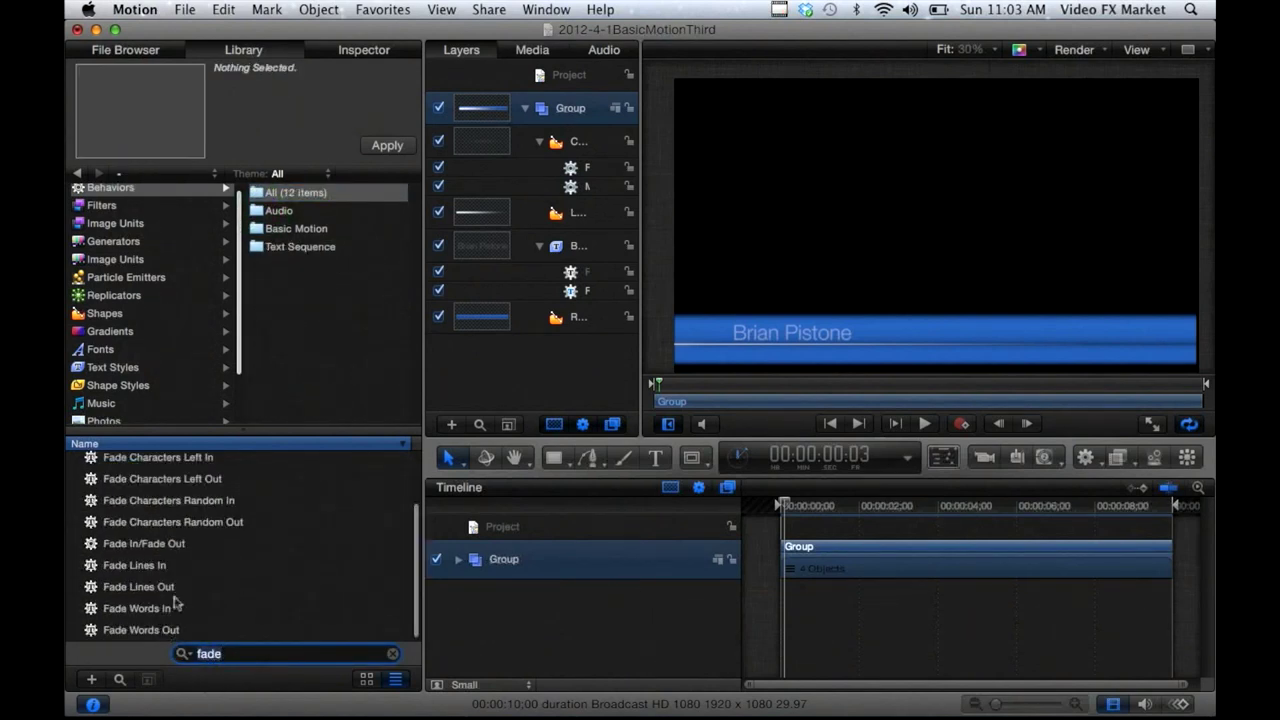
Apply Fade In/Fade Out to the Group, preview it from the start, and expand the Group.
click(183, 550)
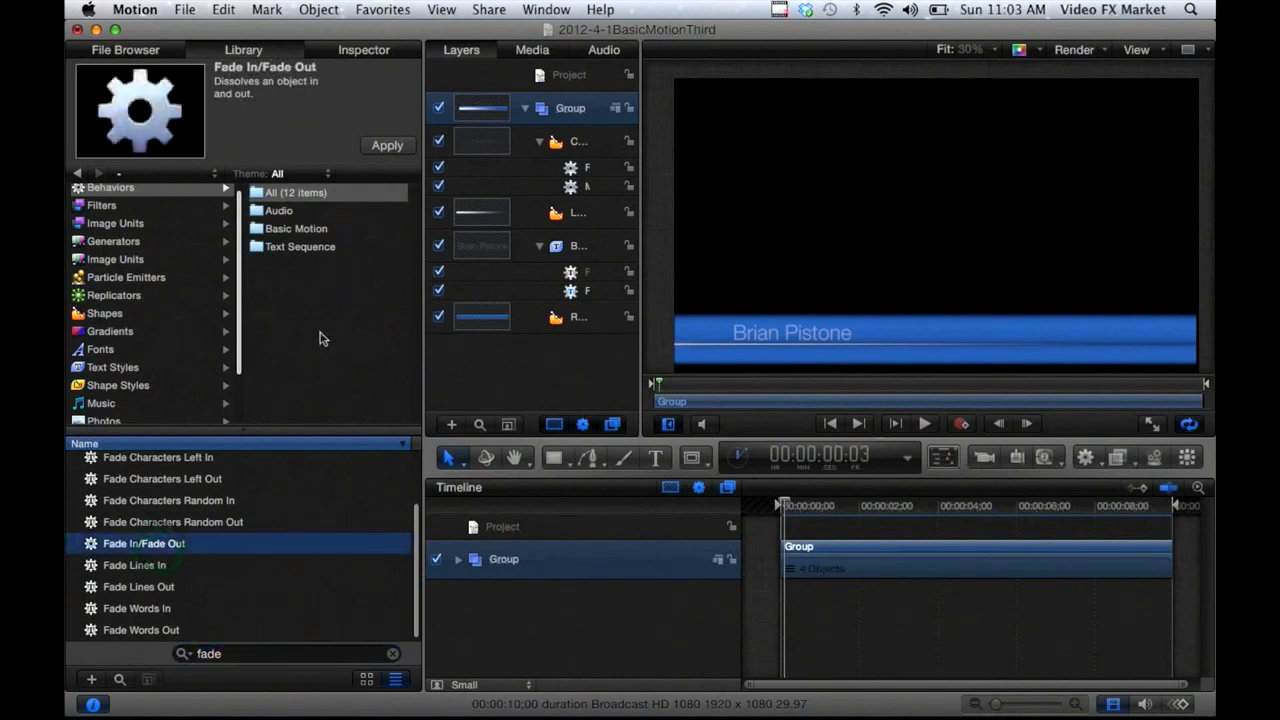
click(388, 146)
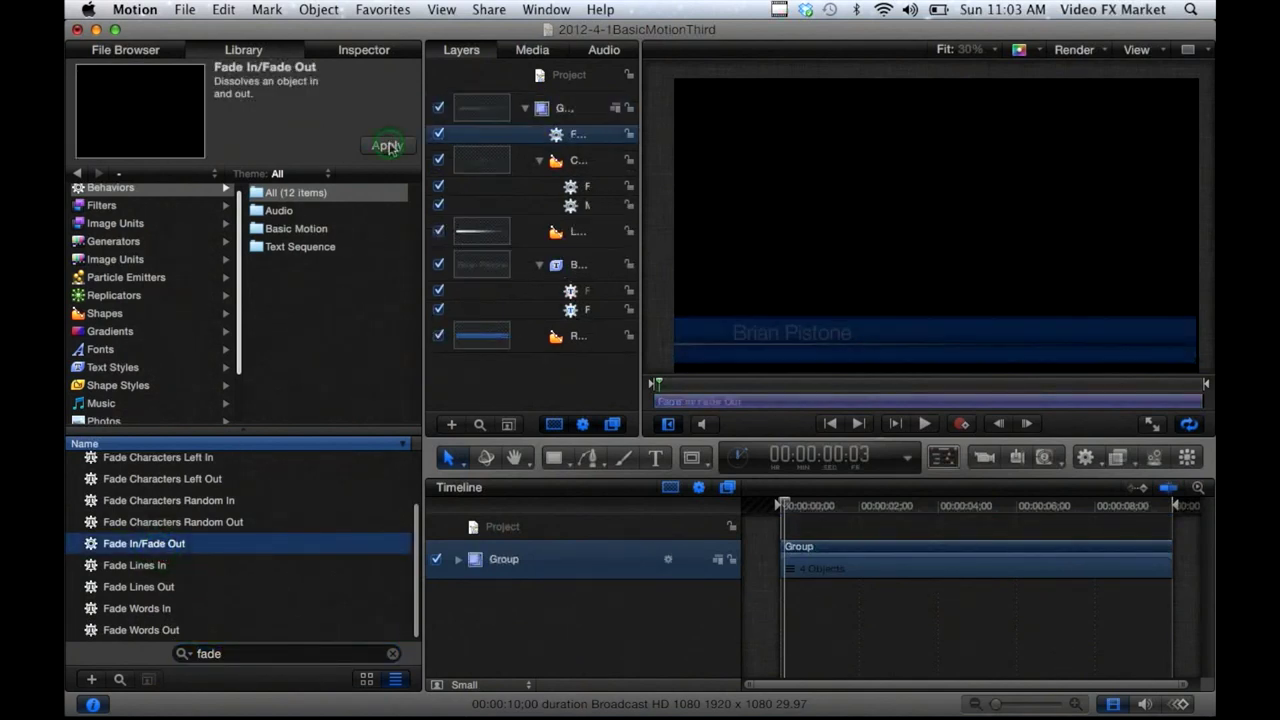
drag(786, 505, 765, 505)
key(space)
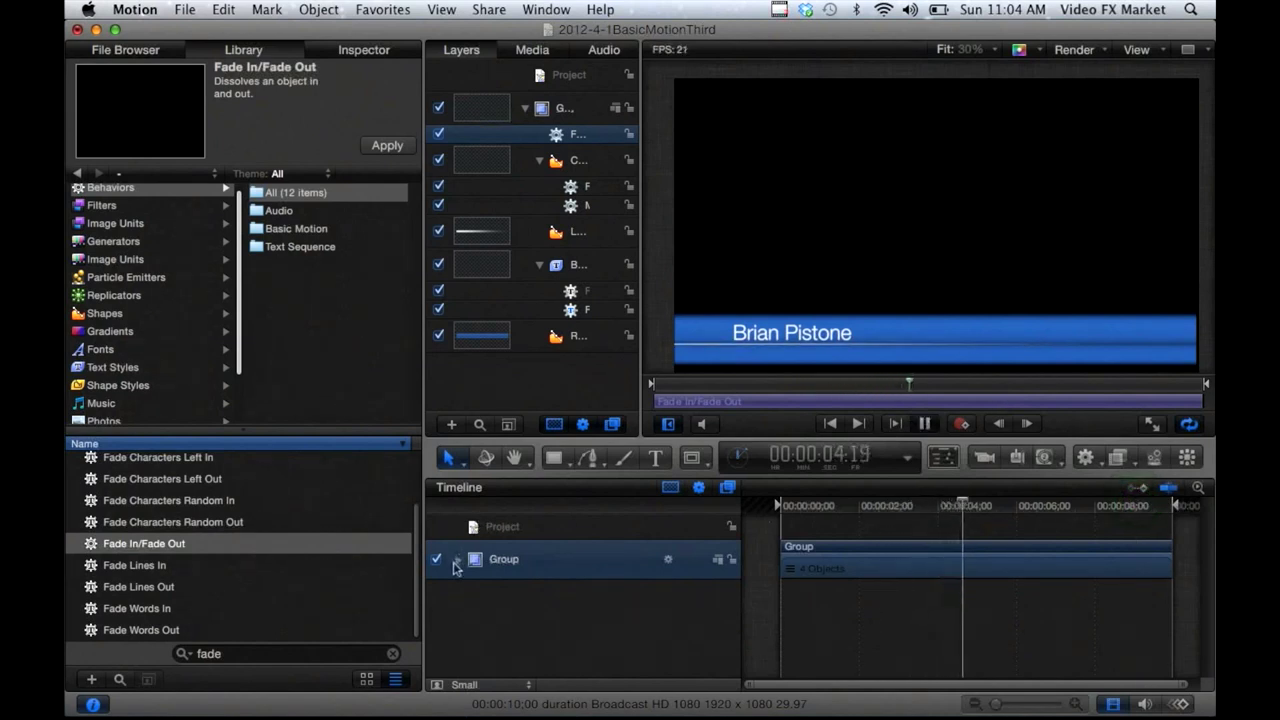
click(458, 559)
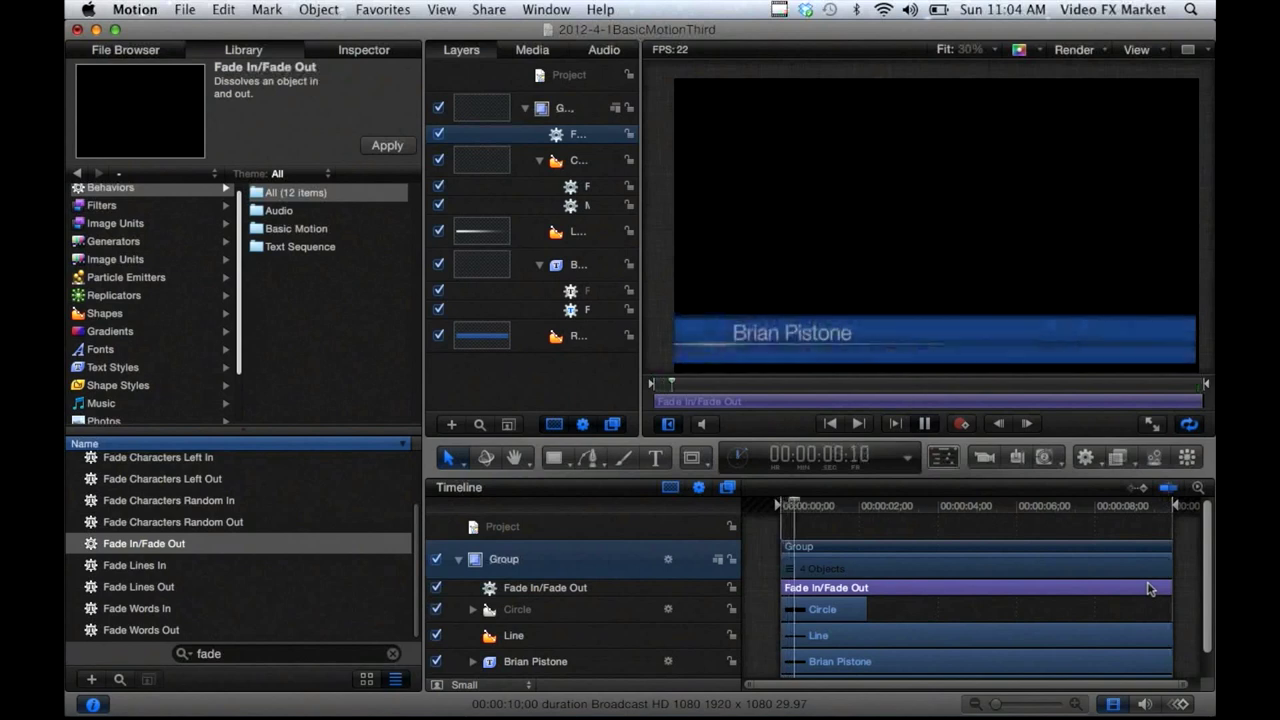
key(space)
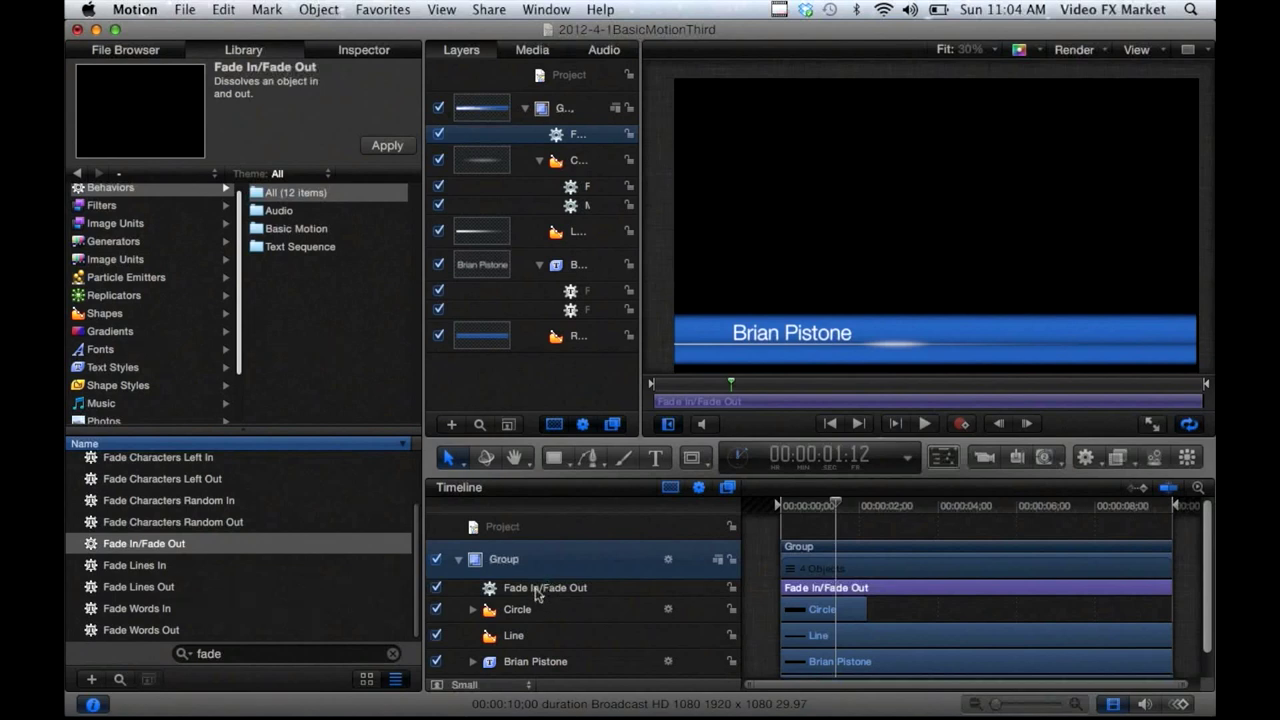
scroll(537, 594, down, 1)
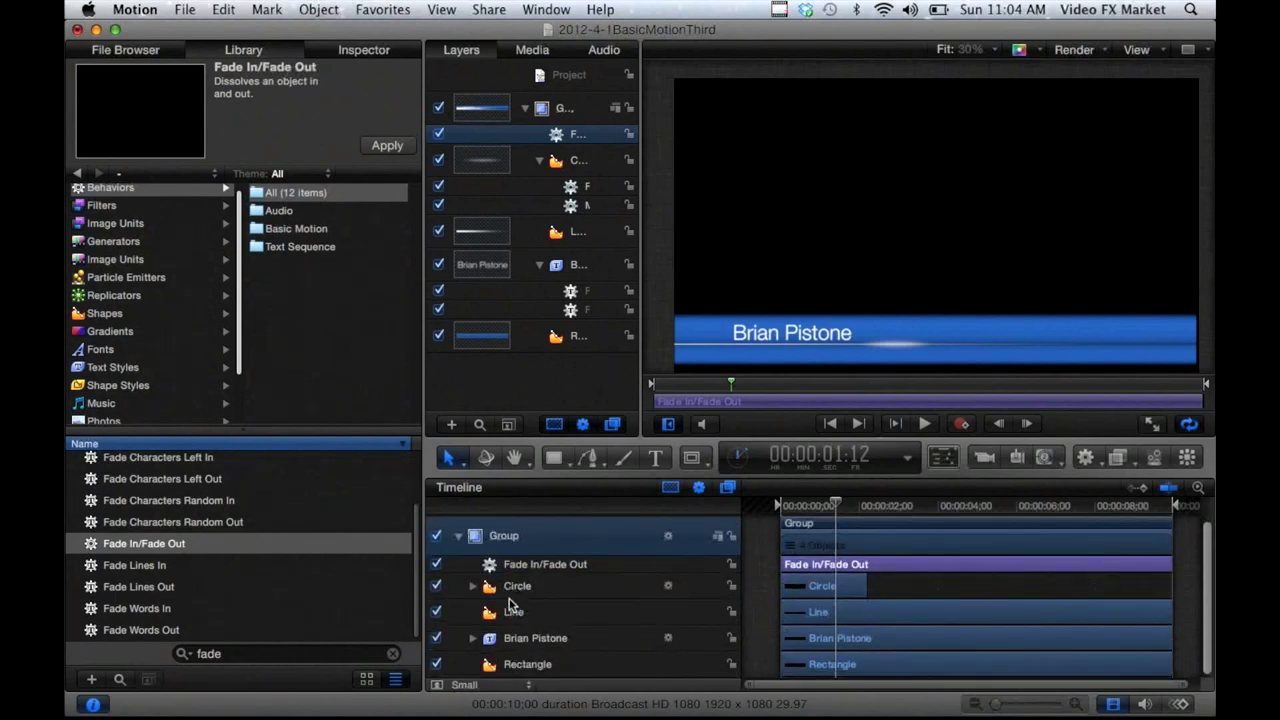